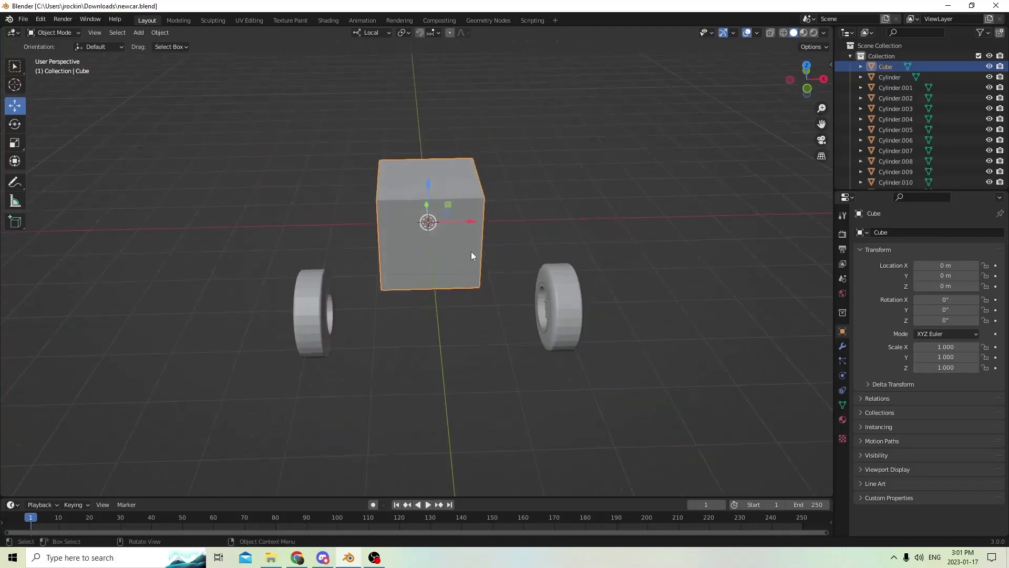
Scale the cube to about 1.99 along X and about 1.75 along Y for the car body
click(15, 142)
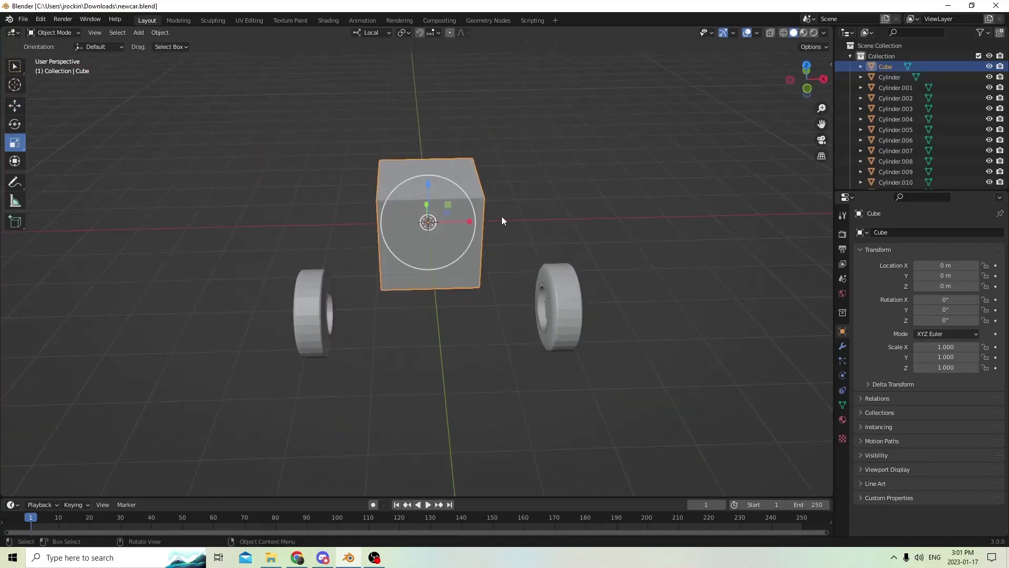
drag(472, 225, 520, 229)
right_click(484, 225)
middle_drag(520, 229, 353, 190)
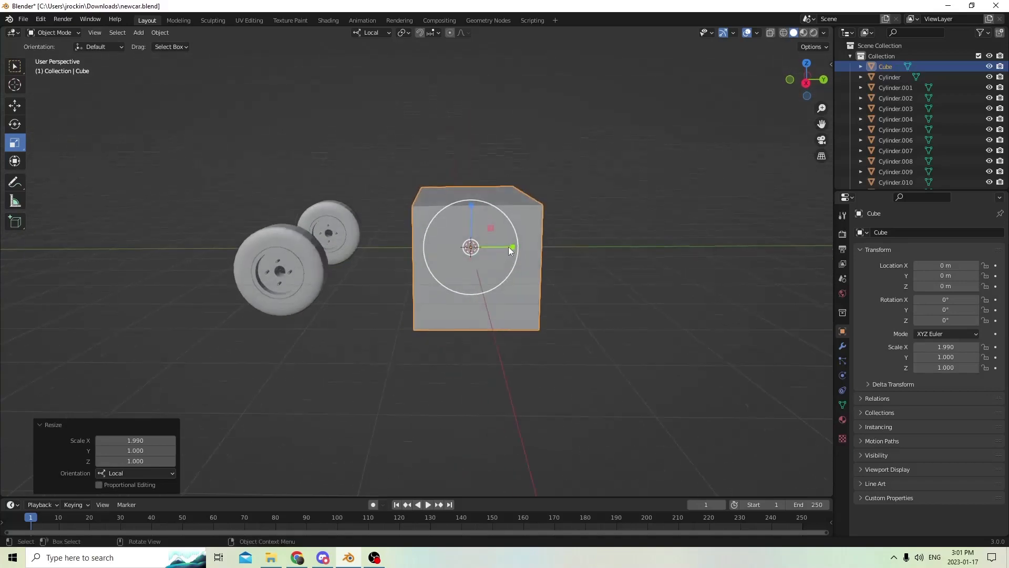
drag(511, 248, 549, 246)
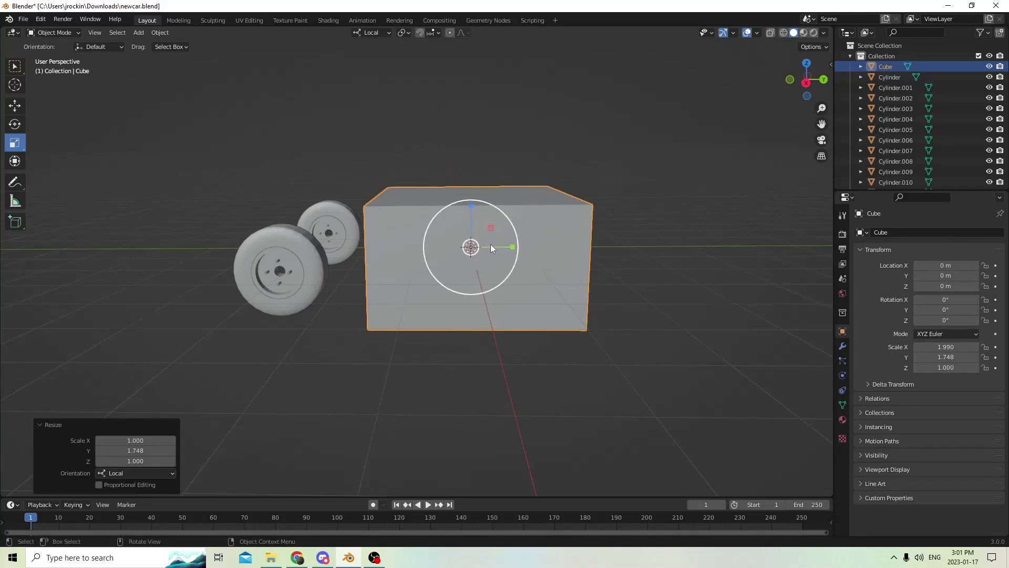
Duplicate the rim of the nearest wheel on the positive X side, leaving the copy in place
middle_drag(490, 244, 459, 262)
click(338, 337)
middle_drag(339, 337, 390, 325)
key(shift+d)
key(Escape)
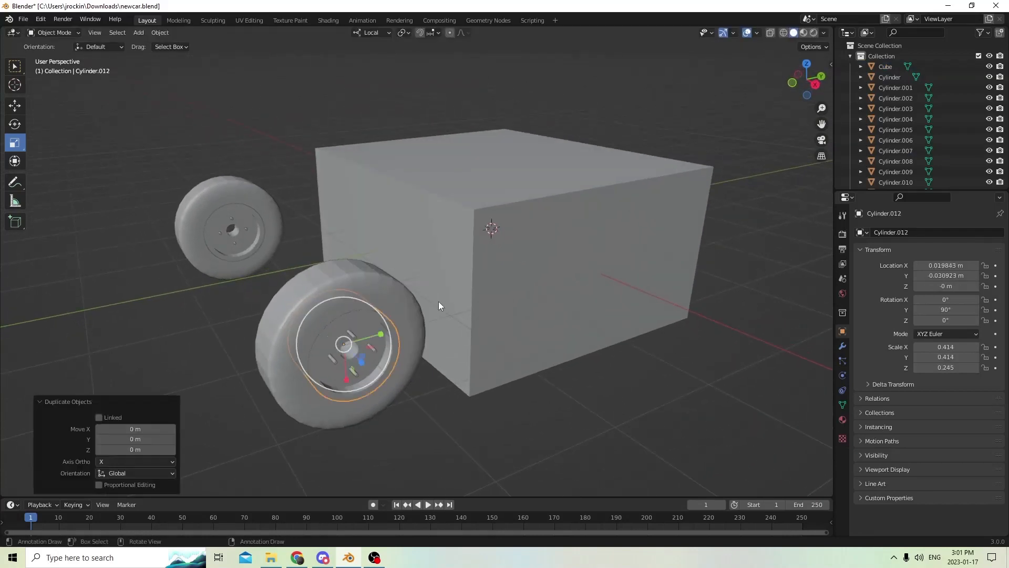
middle_drag(438, 301, 420, 321)
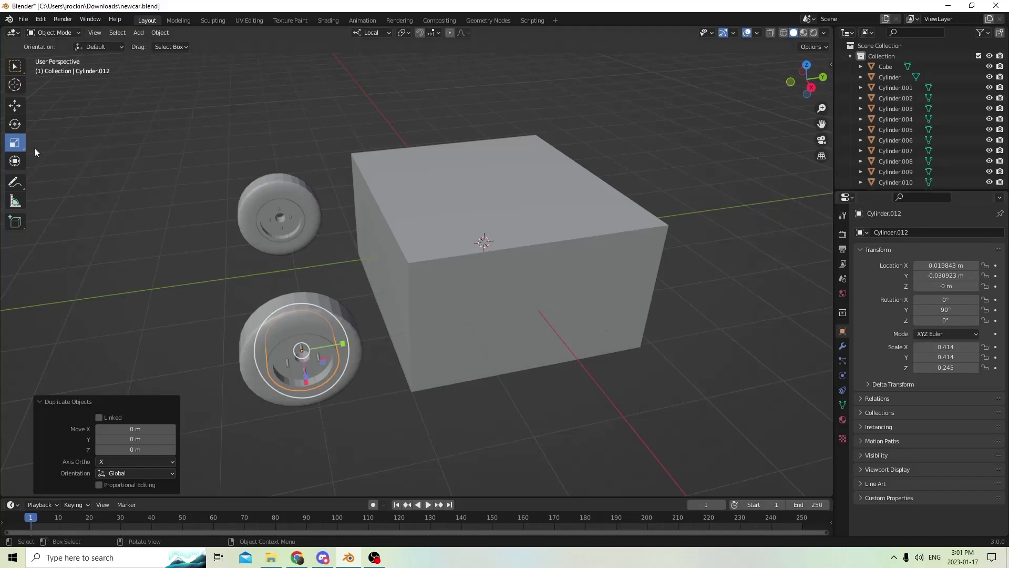
Set the duplicated rim's Y location to 0.030923 m to mirror it to the other end of the body
click(15, 106)
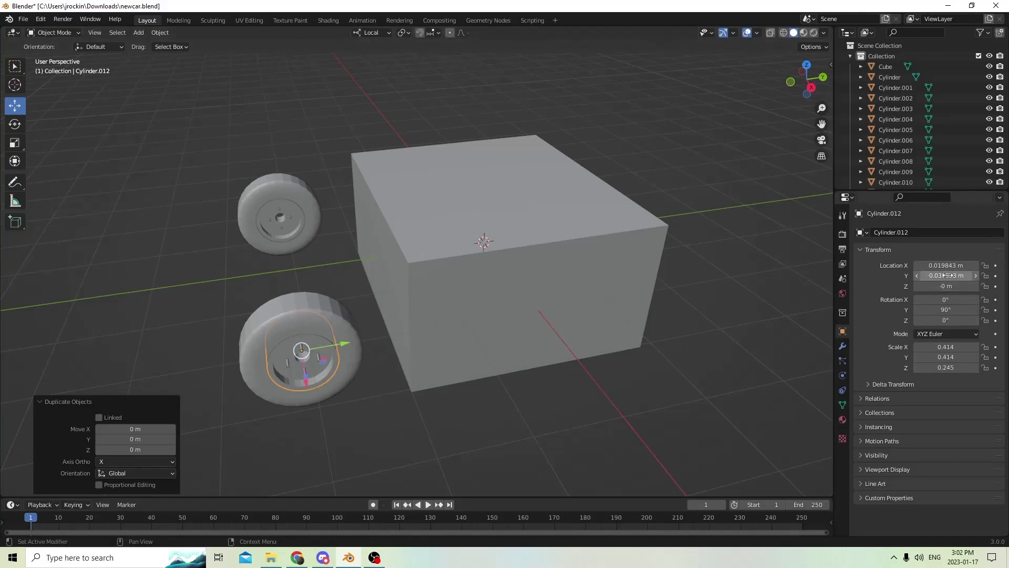
click(927, 276)
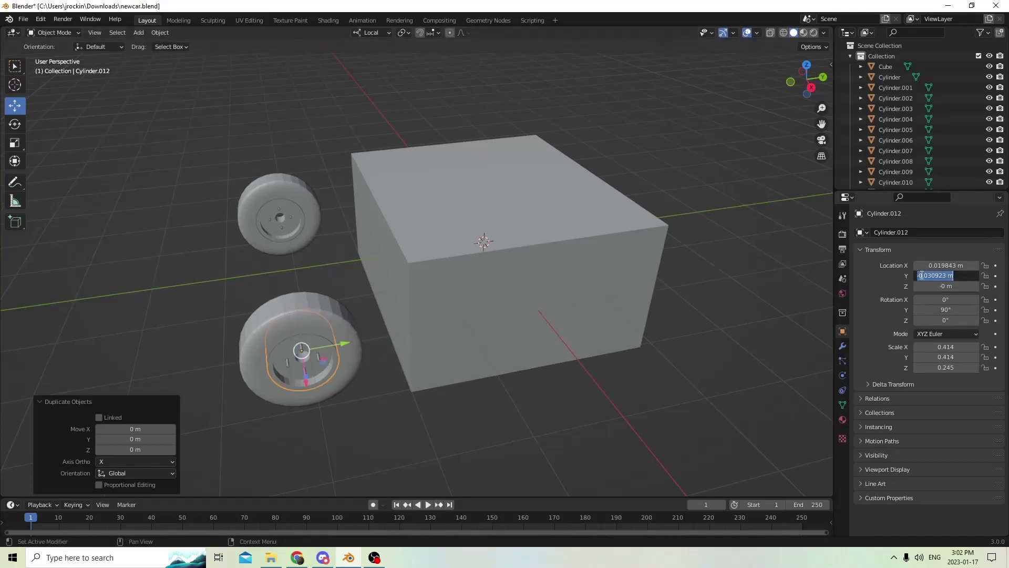
click(922, 276)
drag(920, 276, 923, 276)
click(918, 277)
click(923, 278)
click(918, 277)
key(Return)
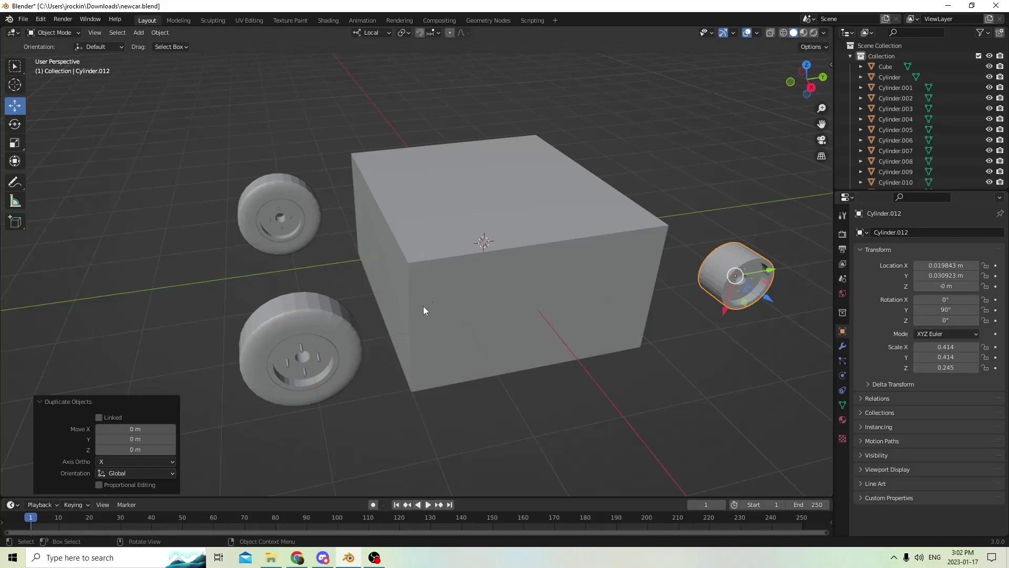
Duplicate the tire of the same wheel in place and set the copy's Y location to 0.030923 m
click(308, 306)
key(shift+d)
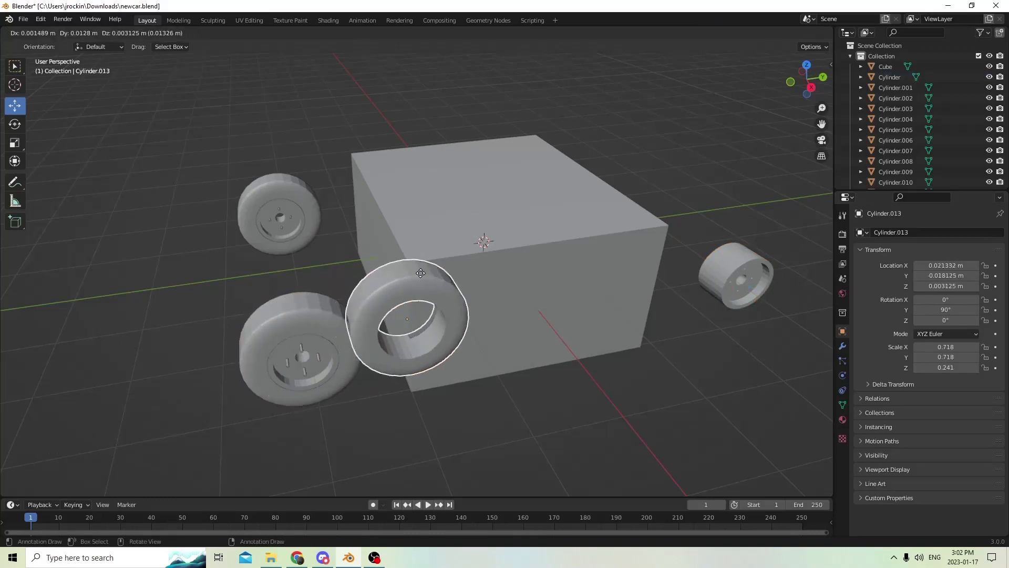
right_click(421, 274)
mouse_move(435, 277)
middle_down()
mouse_move(469, 288)
mouse_move(438, 285)
middle_up()
scroll(499, 295, down, 1)
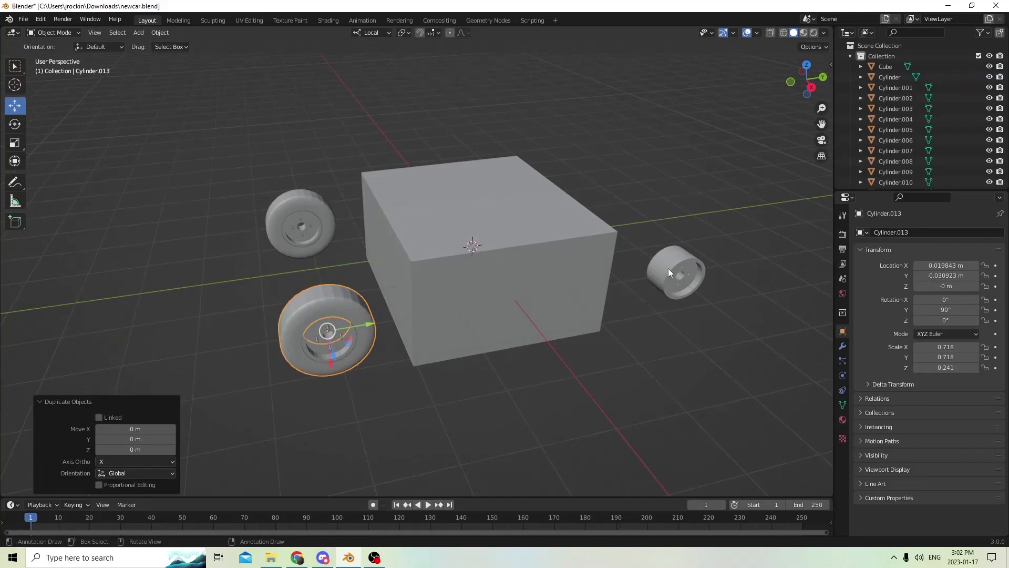
scroll(730, 303, up, 3)
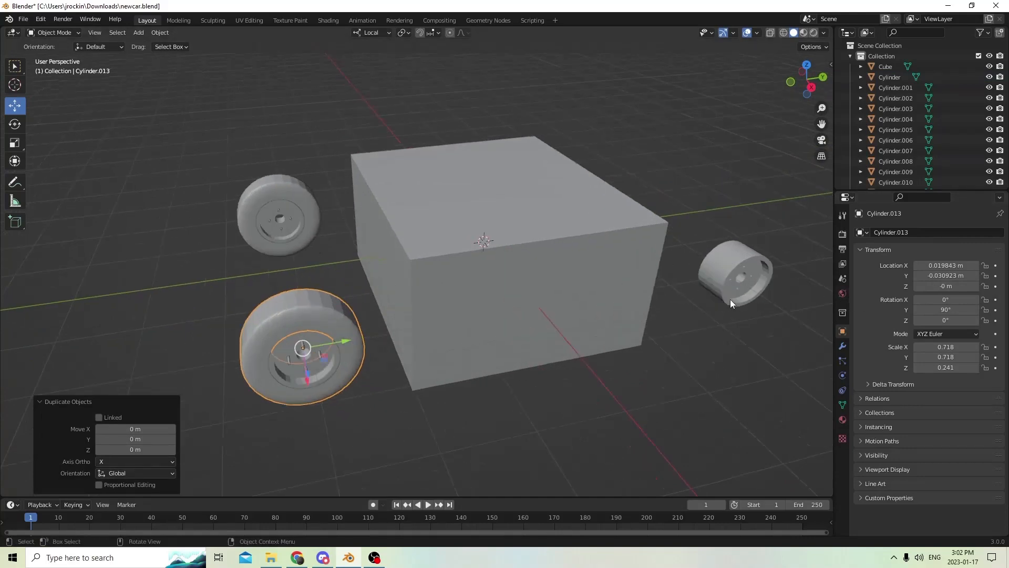
scroll(731, 301, down, 1)
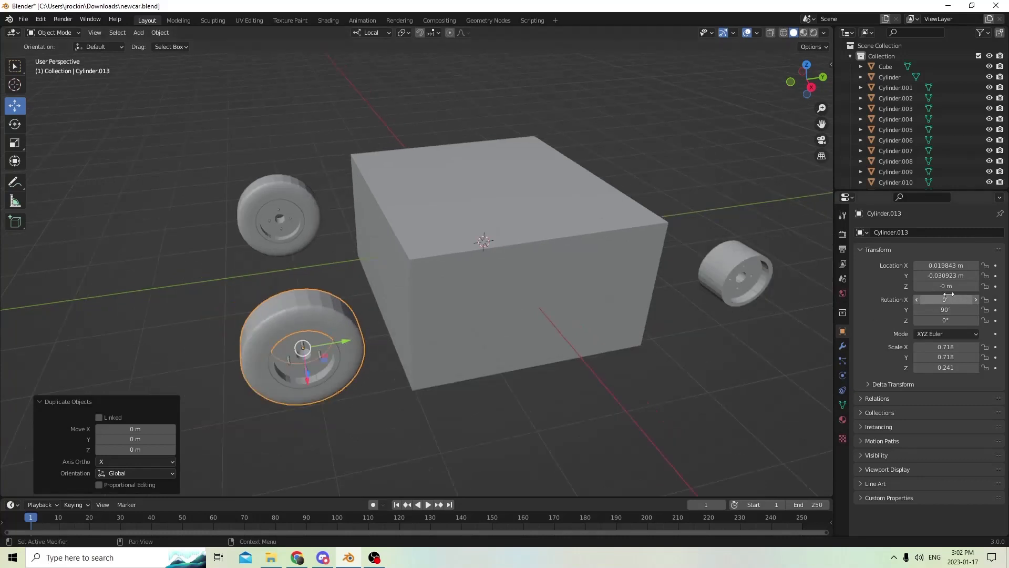
click(921, 275)
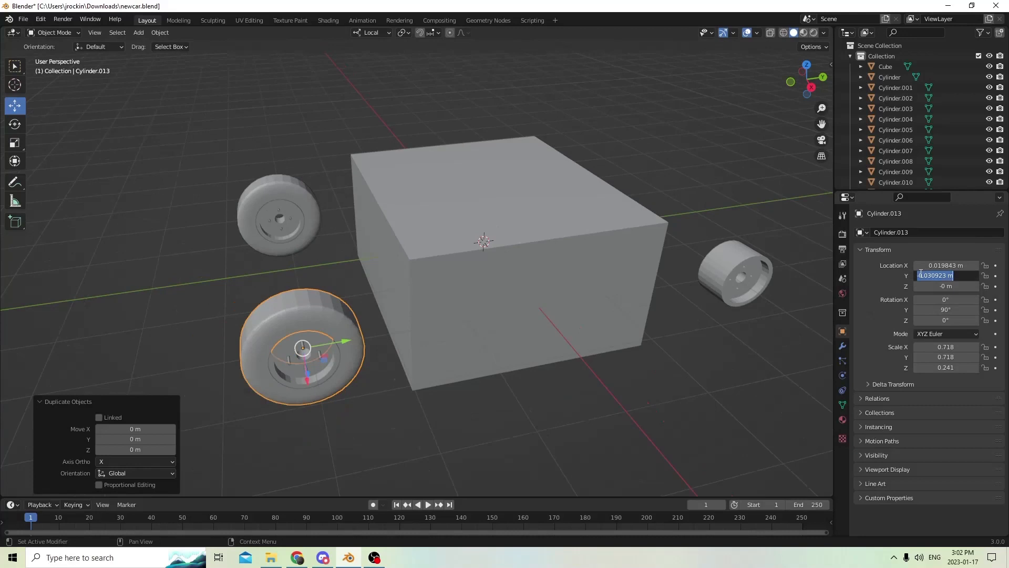
click(919, 275)
key(Return)
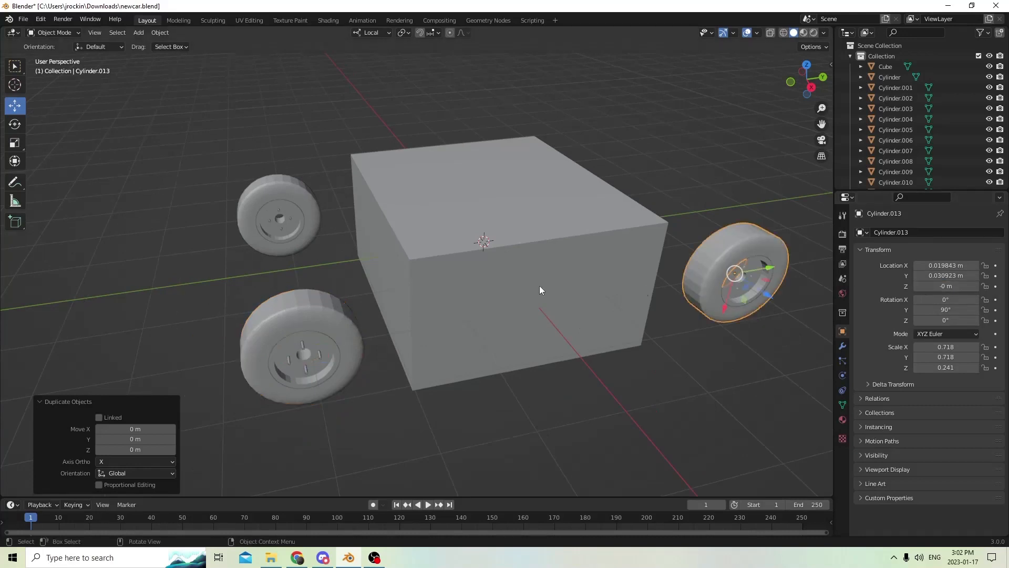
Join the duplicated rim and tire at the positive Y end into one wheel object
middle_drag(548, 285, 520, 283)
click(746, 339)
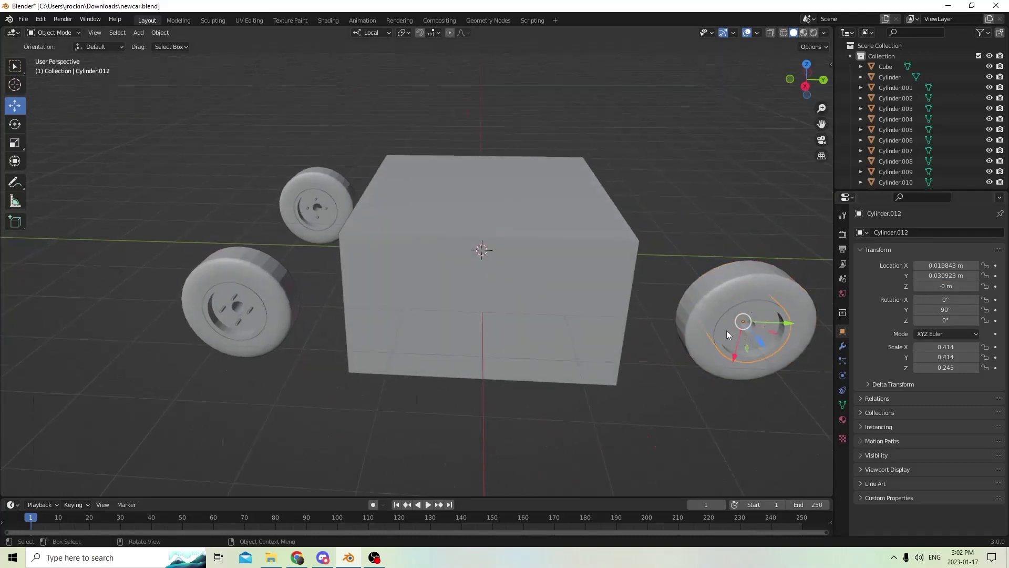
shift+click(711, 318)
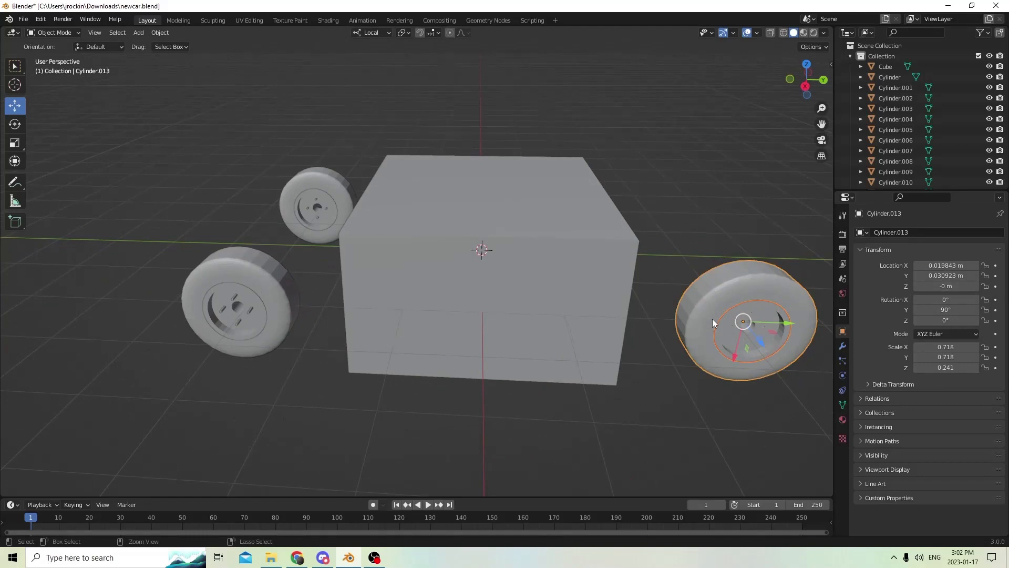
Join the original rim and tire on the positive X side into one wheel object
middle_drag(708, 320, 418, 325)
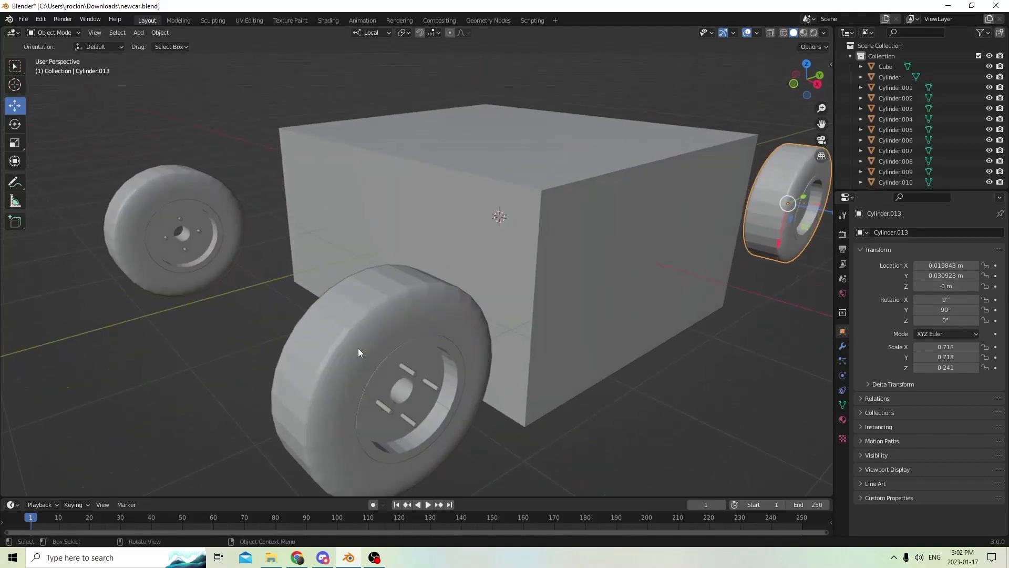
scroll(358, 348, down, 1)
click(398, 362)
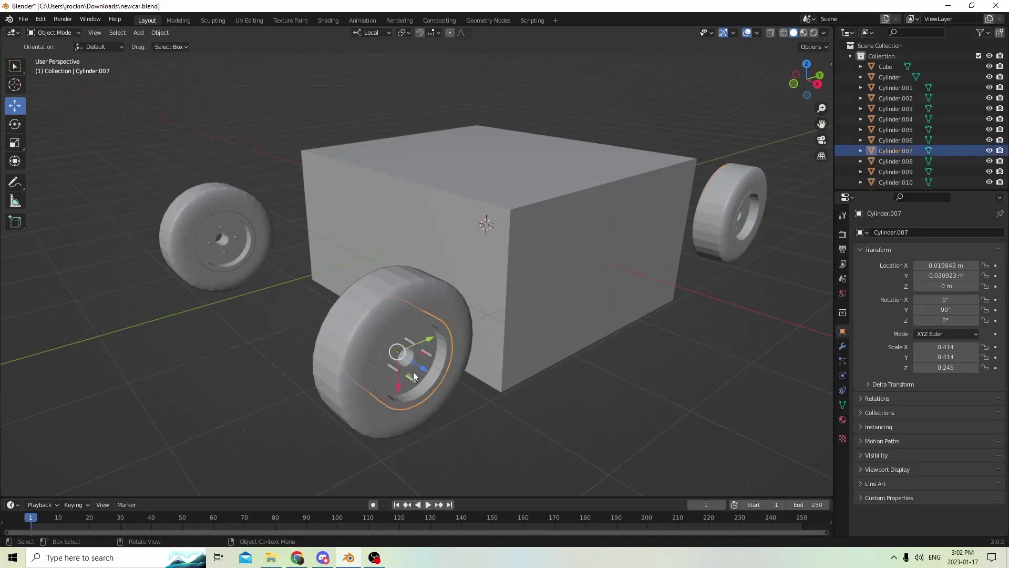
shift+click(414, 303)
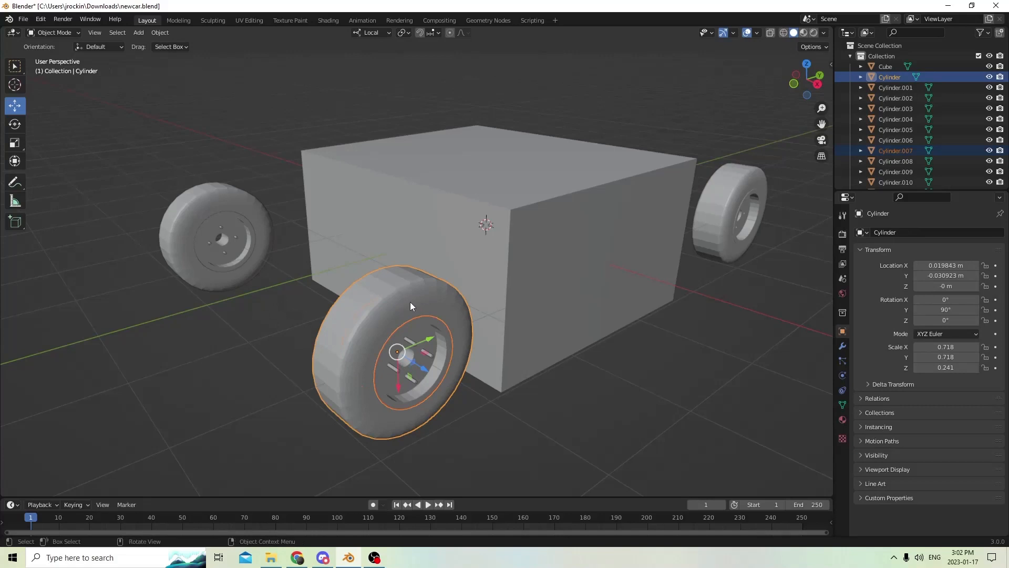
click(728, 204)
click(333, 341)
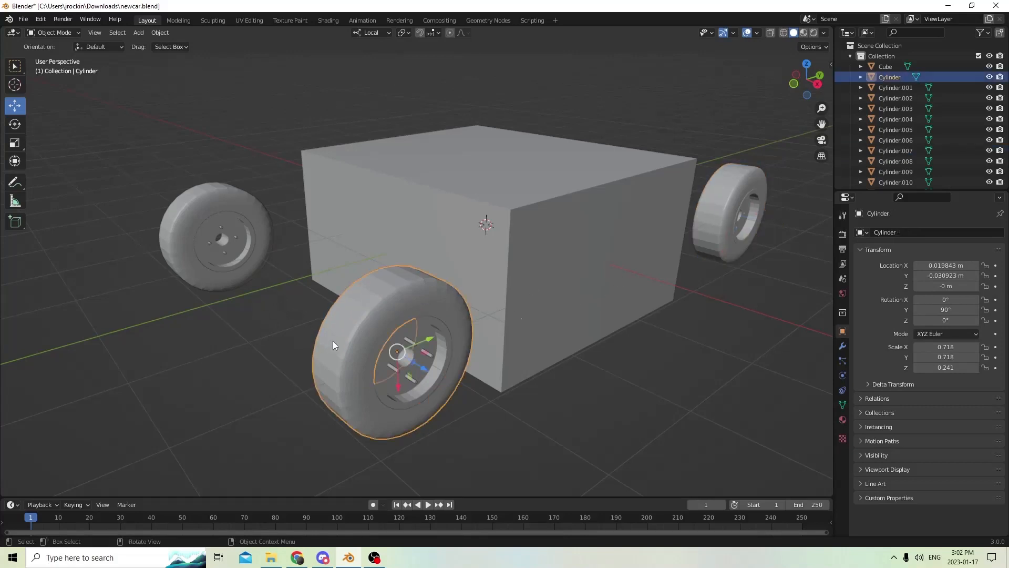
click(383, 365)
shift+click(361, 355)
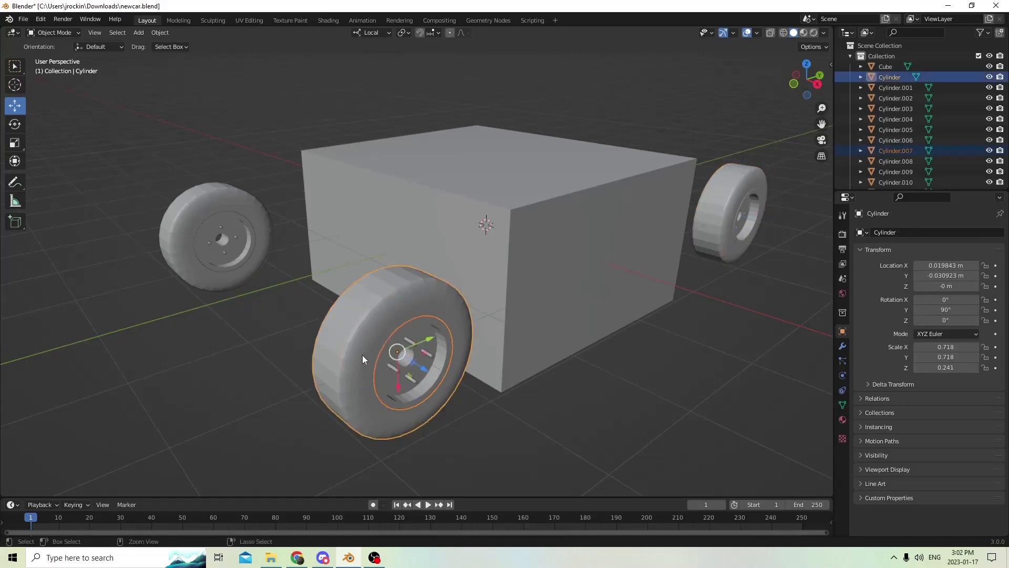
key(ctrl+j)
Join the rim and tire of the original wheel on the negative X side into one object
middle_drag(348, 351, 538, 320)
click(538, 320)
shift+click(579, 290)
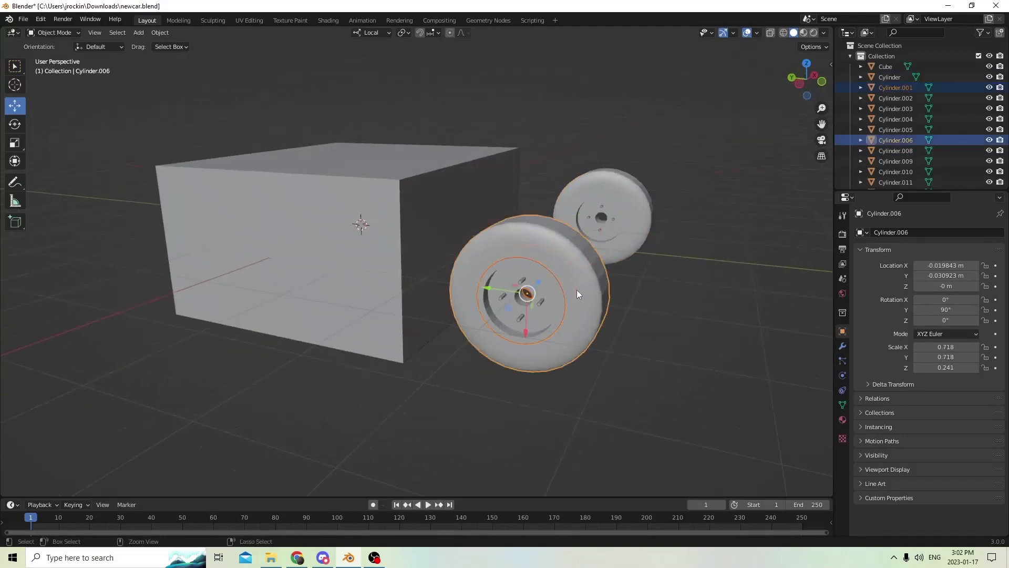
key(ctrl+j)
Duplicate the joined negative X wheel in place and set the copy's Y location to 0.030923 m
middle_drag(574, 289, 539, 312)
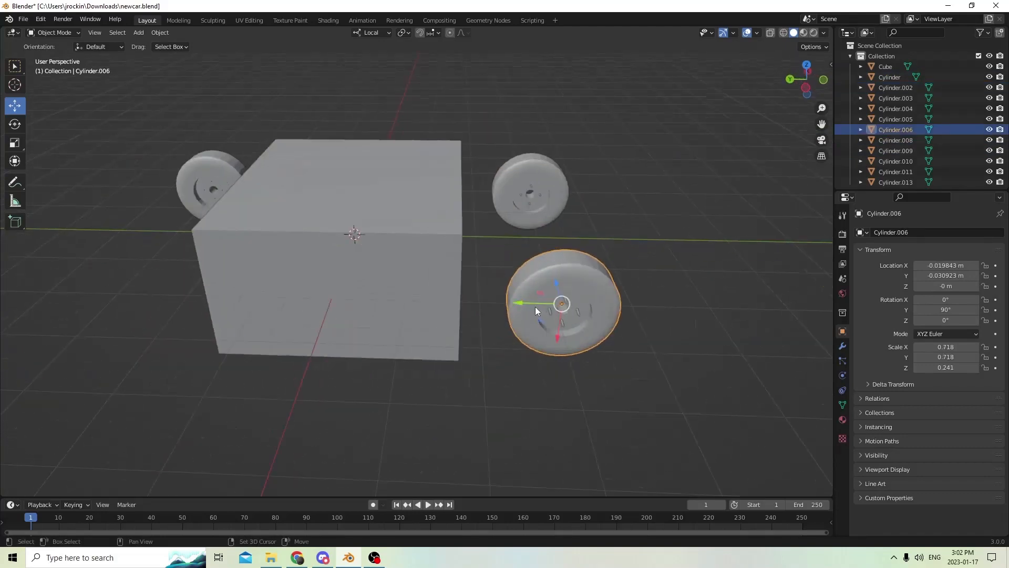
key(shift+d)
right_click(624, 280)
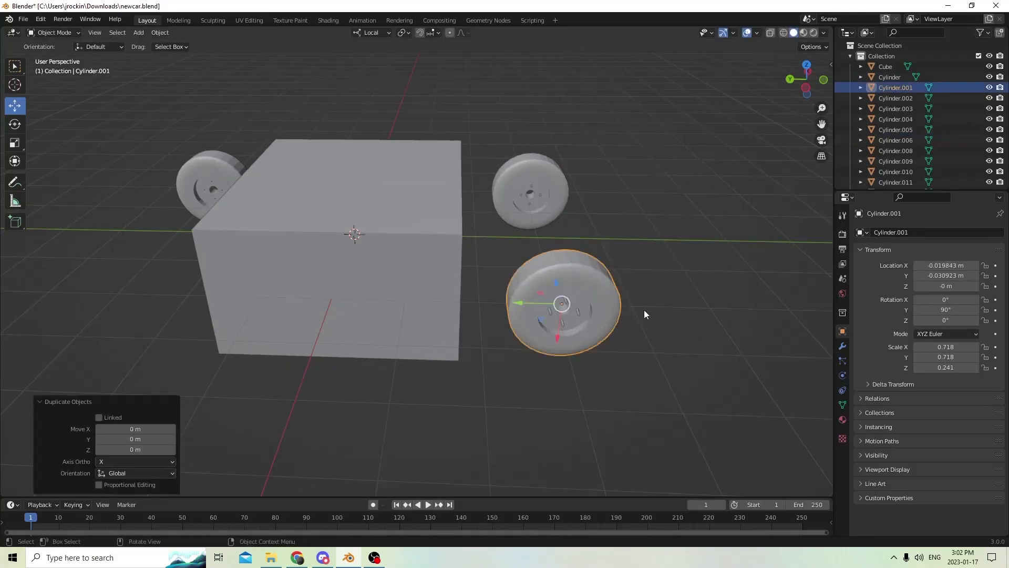
click(922, 274)
drag(921, 275, 918, 275)
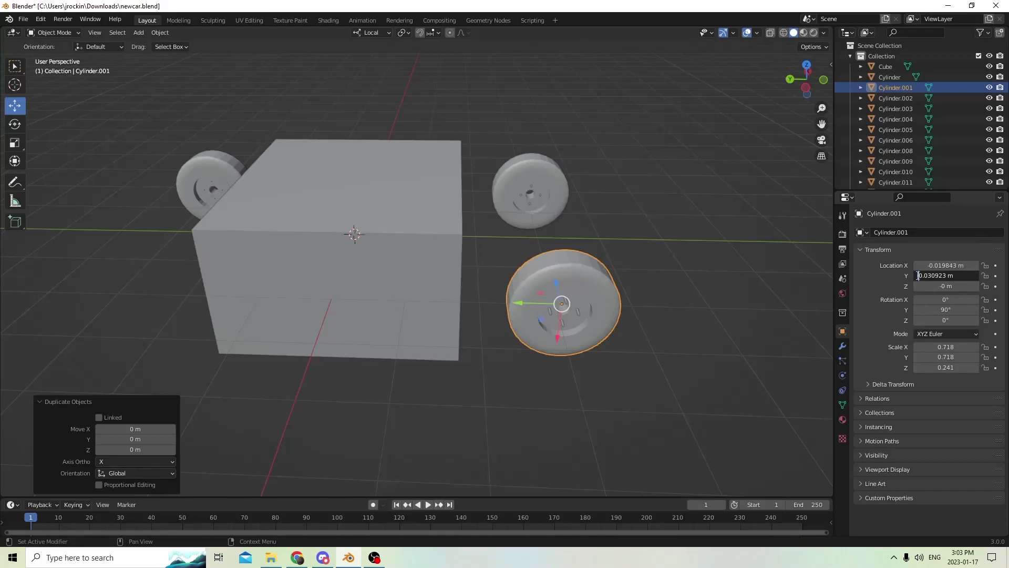
key(Return)
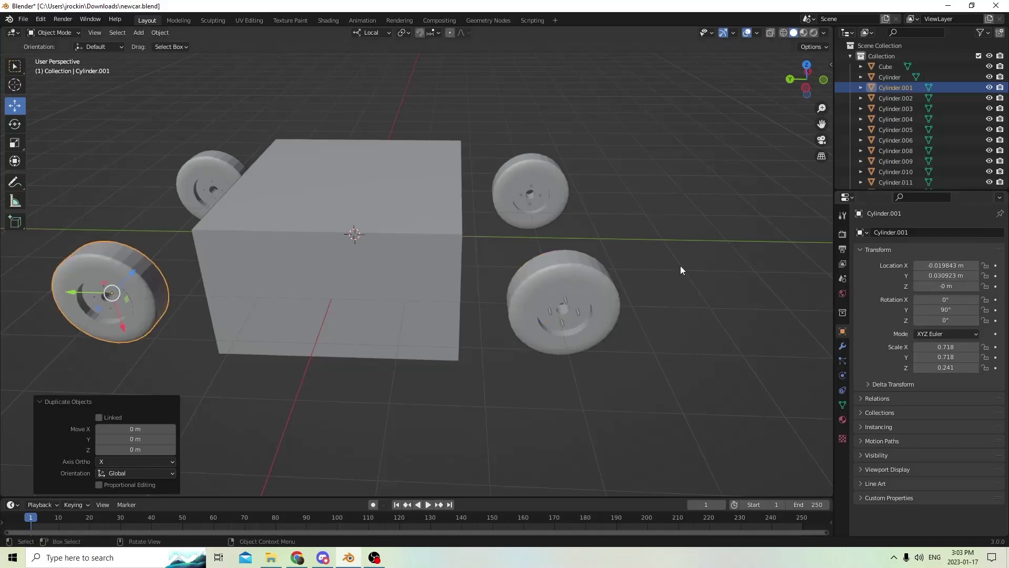
Join the four lug bolts of the original negative X wheel into one object
middle_drag(680, 266, 579, 248)
scroll(648, 276, up, 1)
scroll(610, 288, up, 1)
click(567, 241)
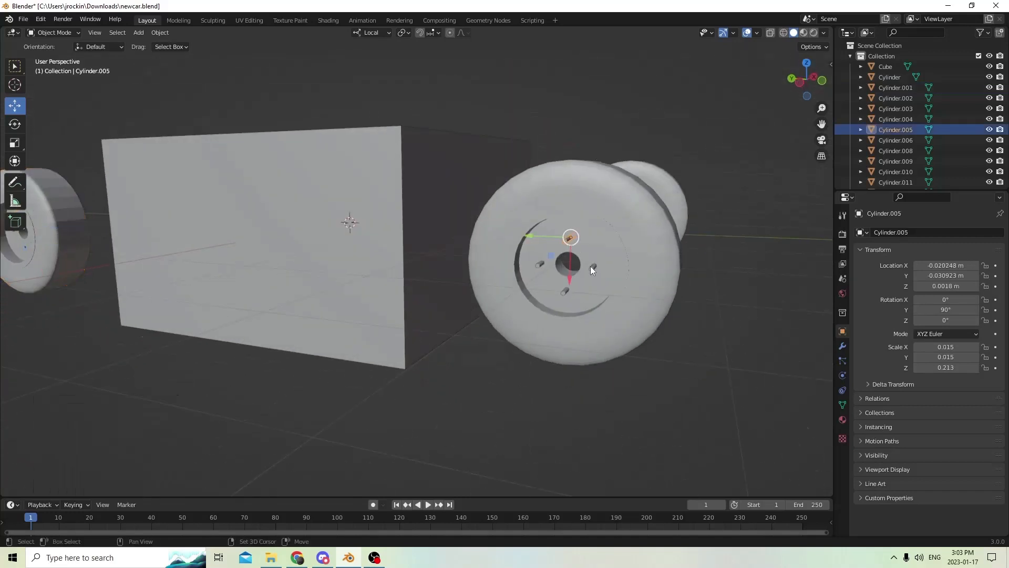
shift+click(592, 266)
shift+click(564, 290)
shift+click(539, 262)
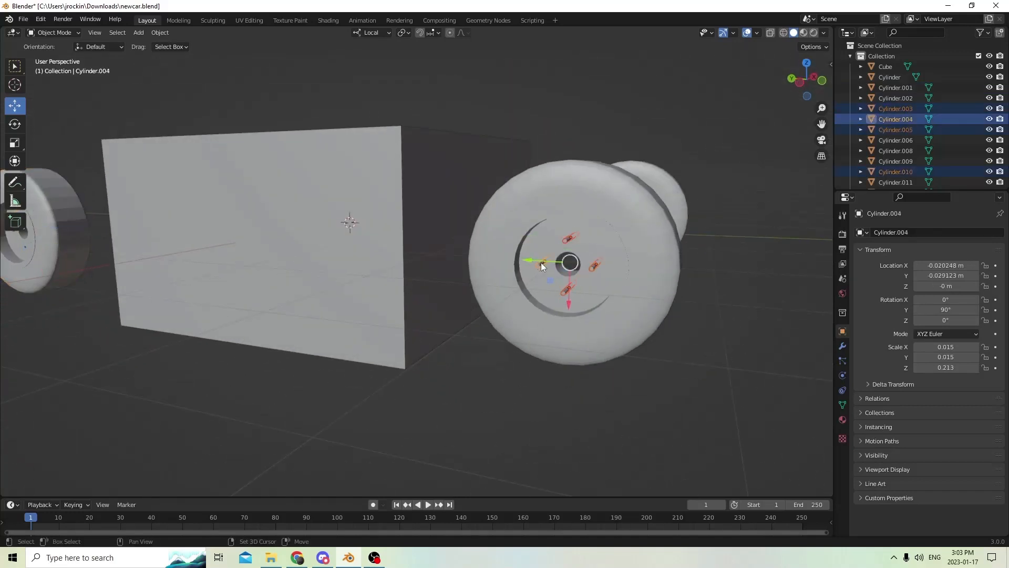
middle_drag(538, 261, 567, 285)
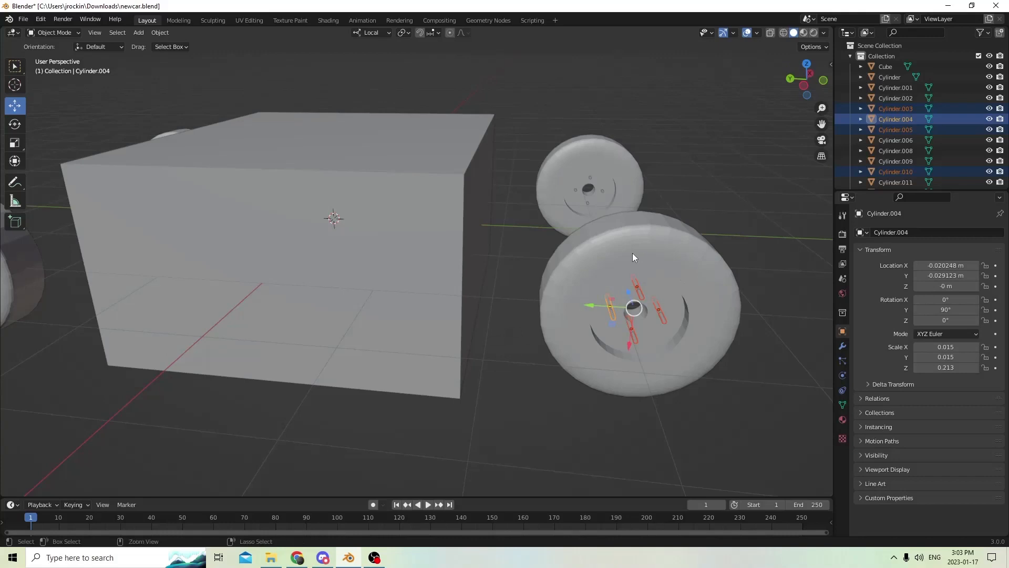
key(ctrl+j)
Duplicate the joined lug bolts in place and set the copy's Y location to 0.029123 m
middle_drag(591, 223, 613, 236)
scroll(599, 232, down, 3)
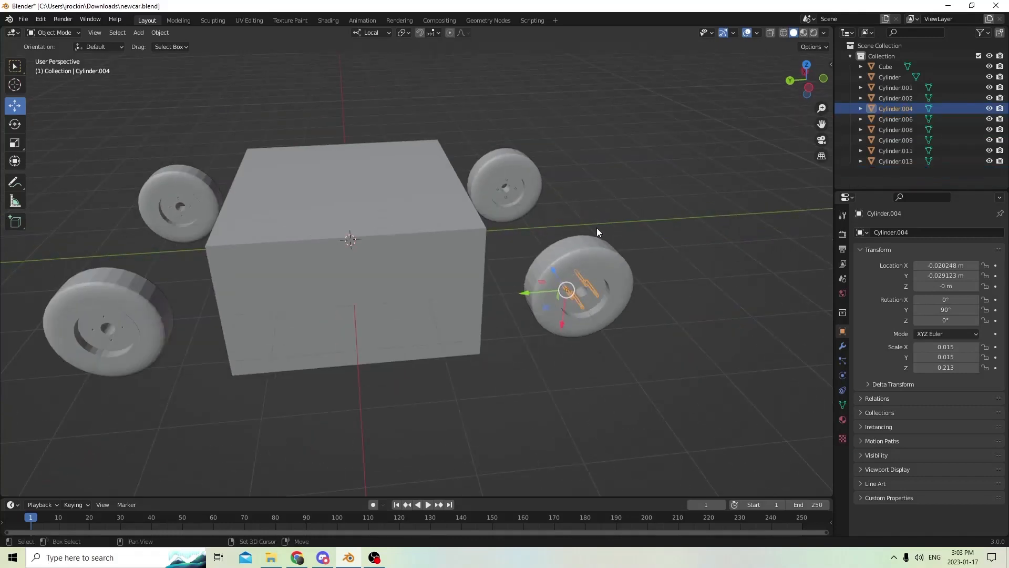
key(shift+d)
right_click(626, 217)
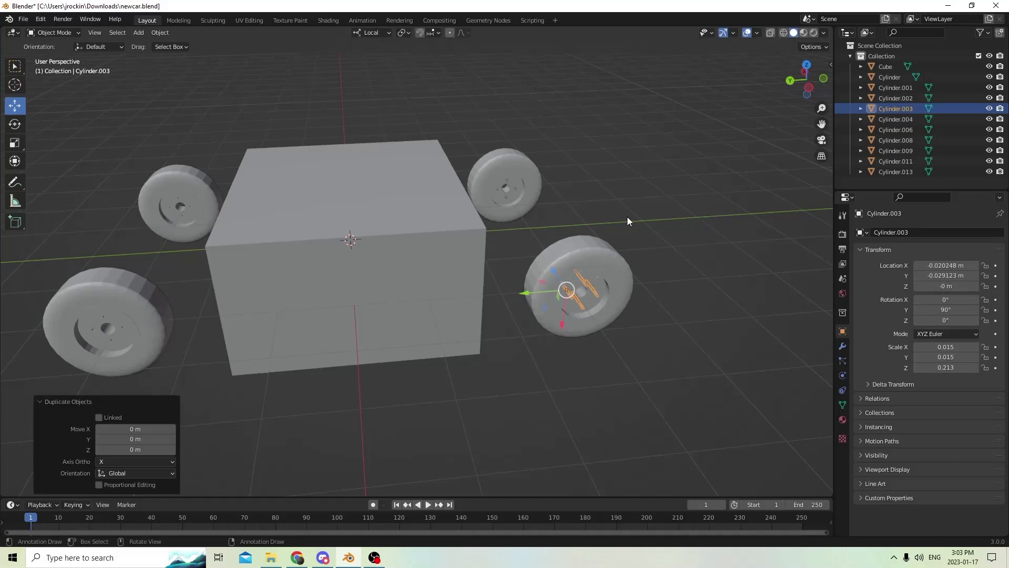
click(924, 274)
click(918, 274)
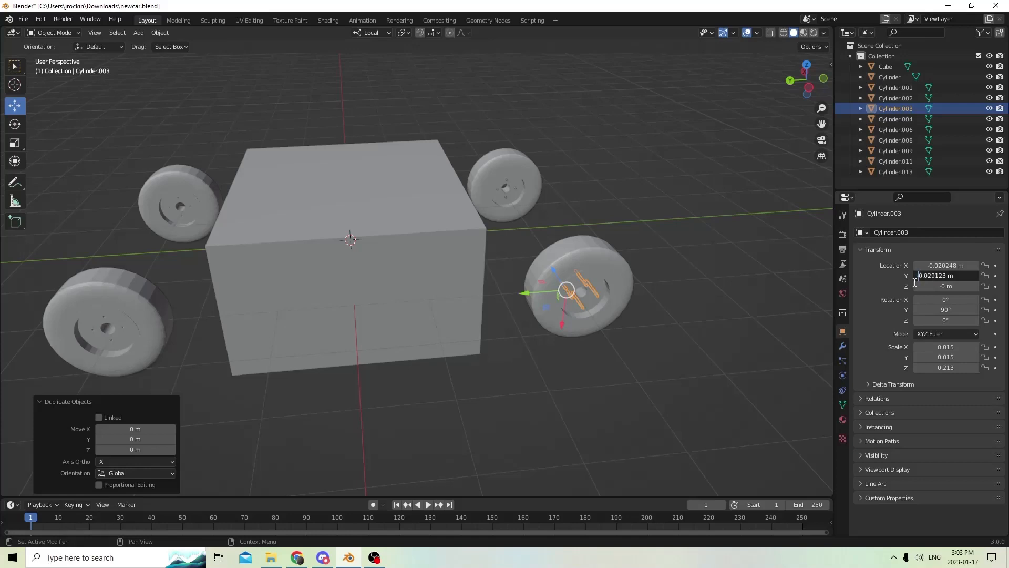
key(Return)
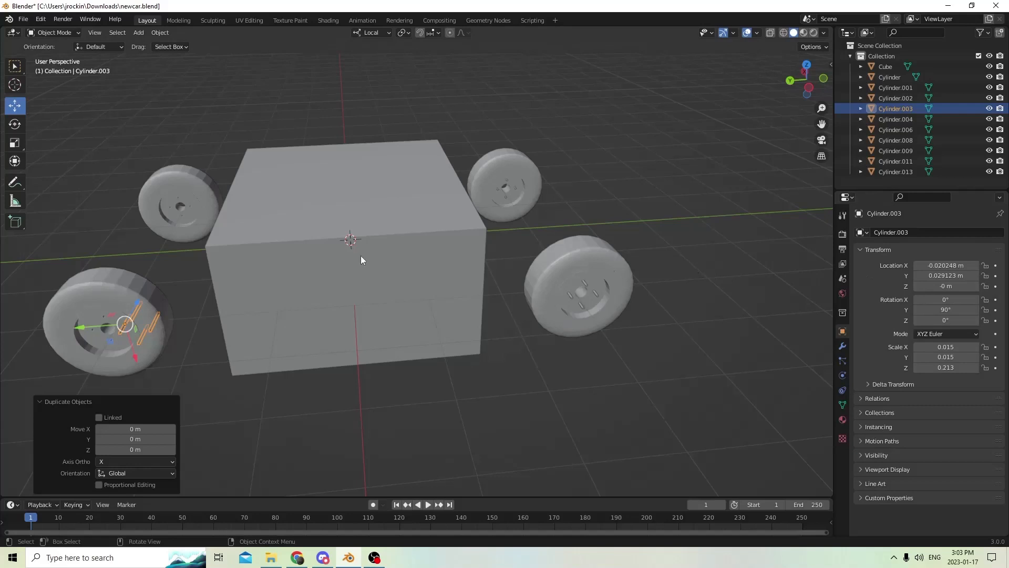
Move the duplicated lug bolts along Y to about 0.0327 m so they line up with the wheel's bolt holes
middle_drag(361, 256, 134, 273)
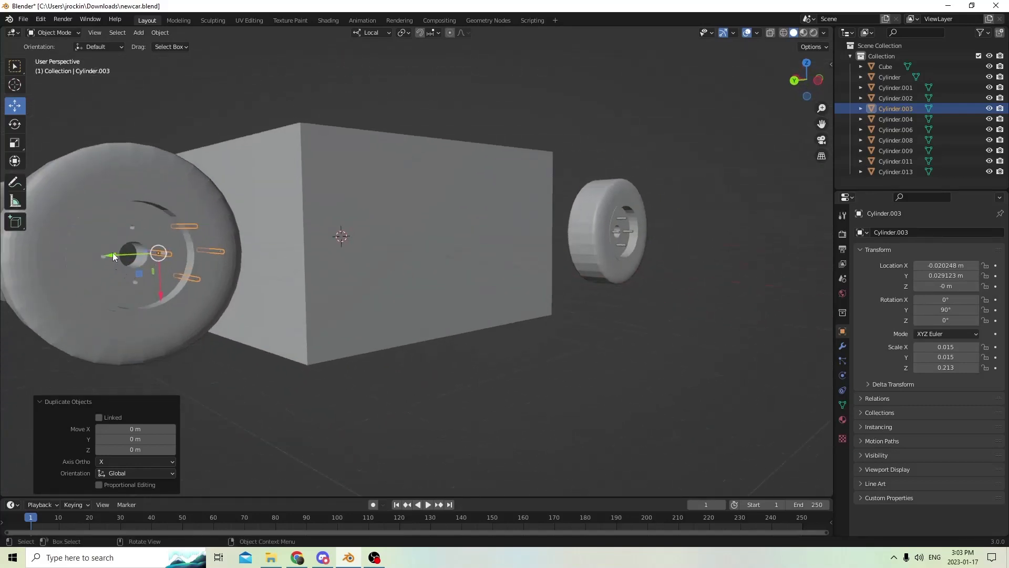
key(g)
key(y)
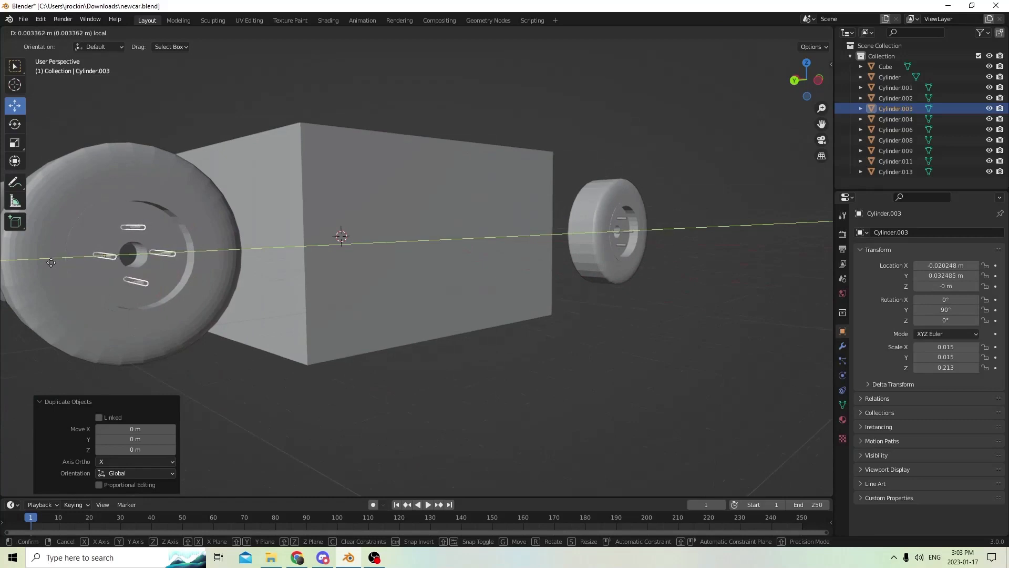
click(49, 263)
middle_drag(46, 263, 40, 262)
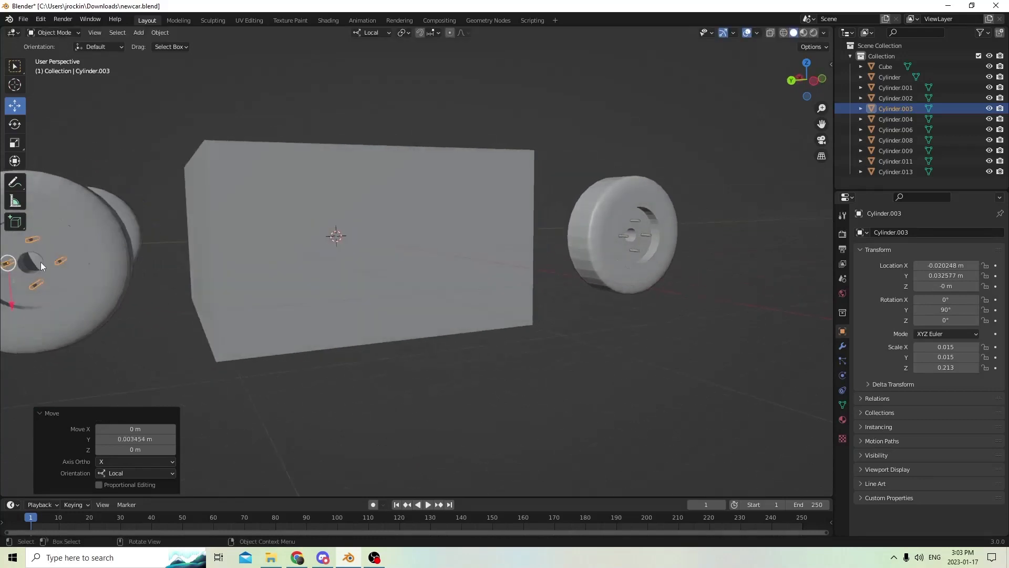
shift+middle_drag(503, 157, 683, 156)
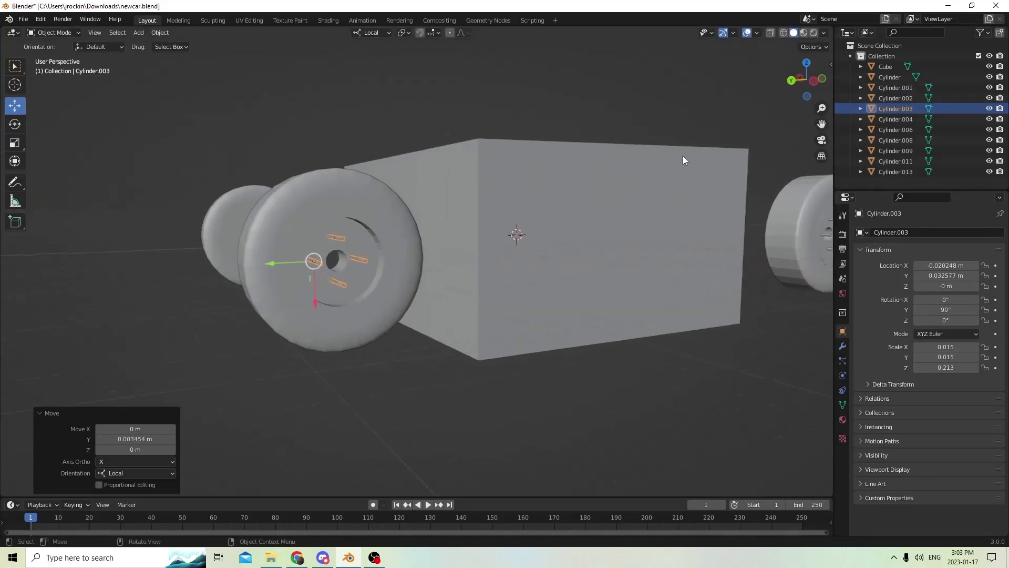
scroll(673, 158, up, 2)
middle_drag(496, 195, 493, 198)
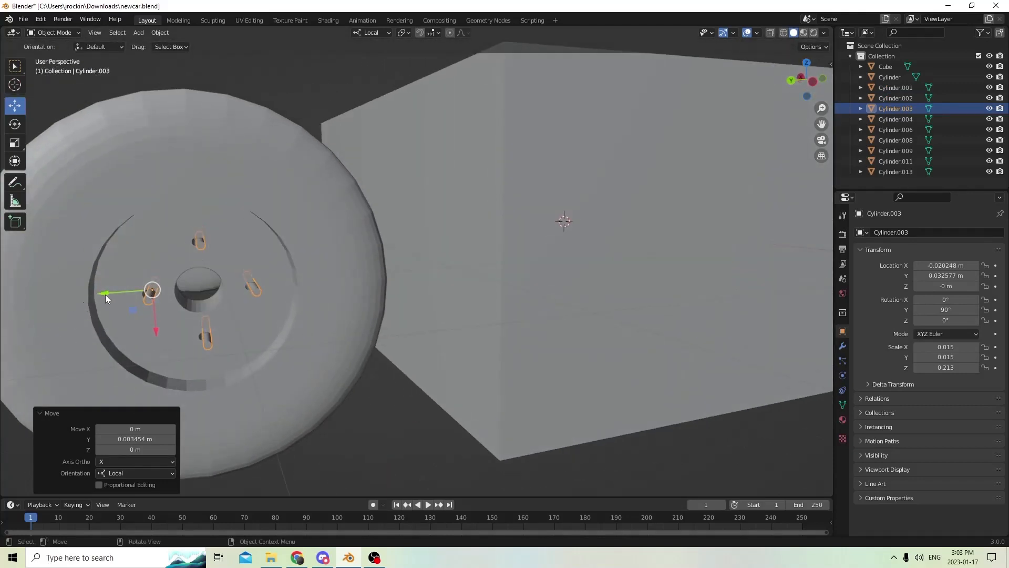
drag(104, 292, 99, 292)
Duplicate the positive Y lug bolts in place and set the copy's X location to 0.020248 m
scroll(132, 268, down, 5)
middle_drag(163, 250, 420, 295)
key(shift+d)
key(Escape)
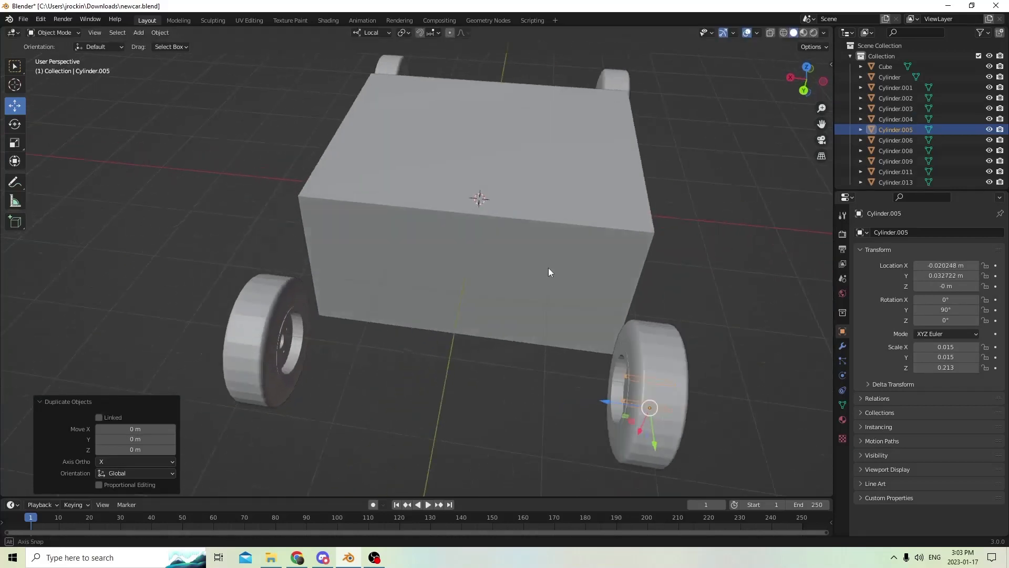
middle_drag(549, 271, 690, 353)
drag(652, 338, 602, 342)
right_click(601, 342)
click(946, 265)
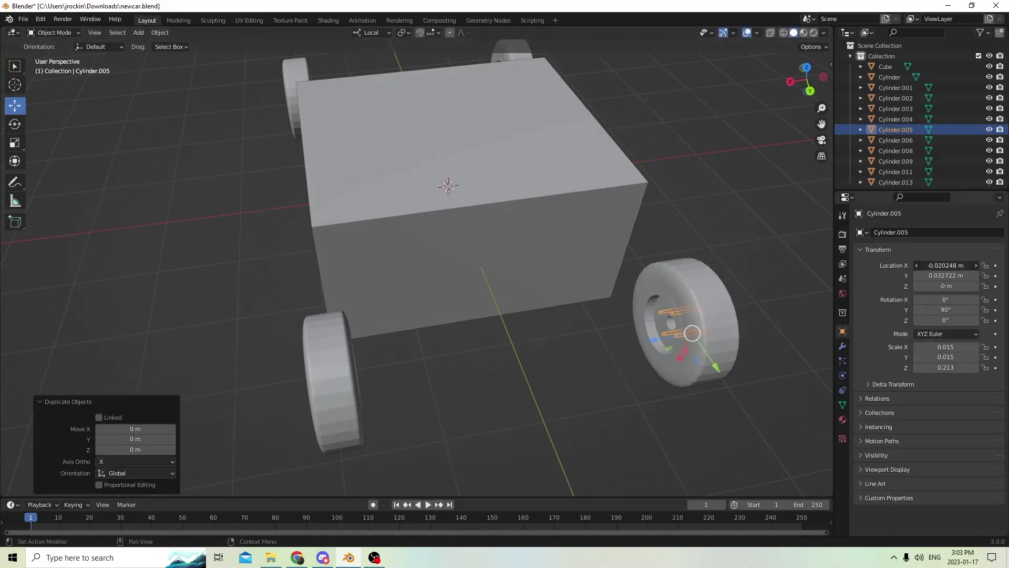
click(918, 265)
key(Return)
Delete the four separate lug bolts of the wheel on the positive X, negative Y corner
middle_drag(529, 273, 387, 256)
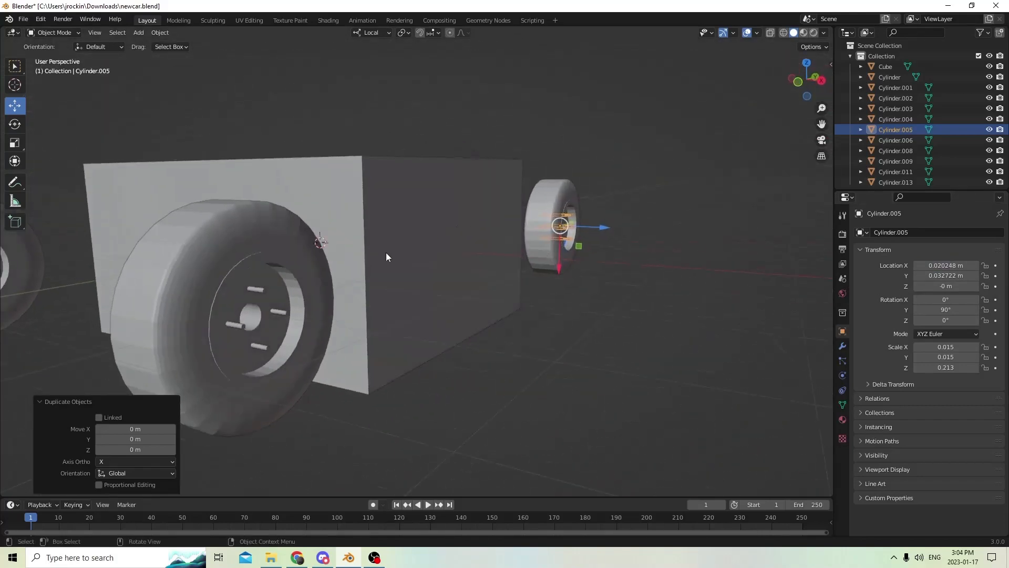
click(261, 289)
middle_drag(259, 289, 242, 295)
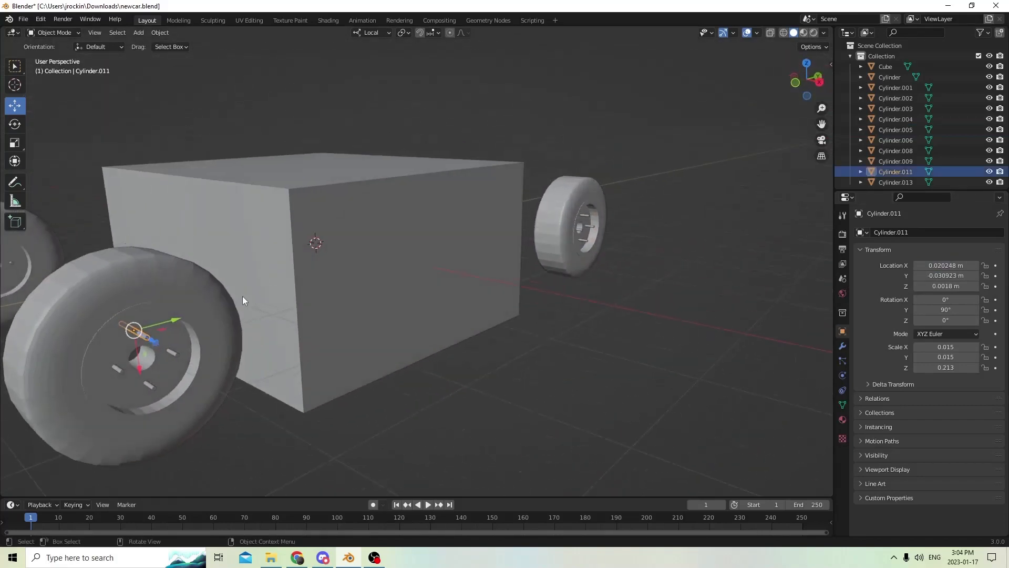
shift+click(114, 369)
shift+click(171, 350)
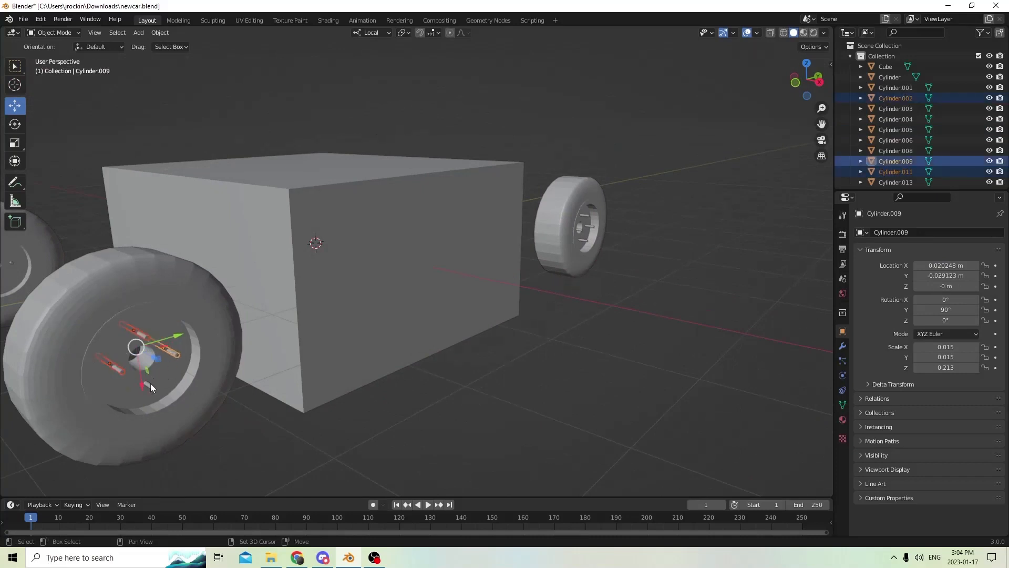
shift+click(150, 383)
key(x)
click(153, 371)
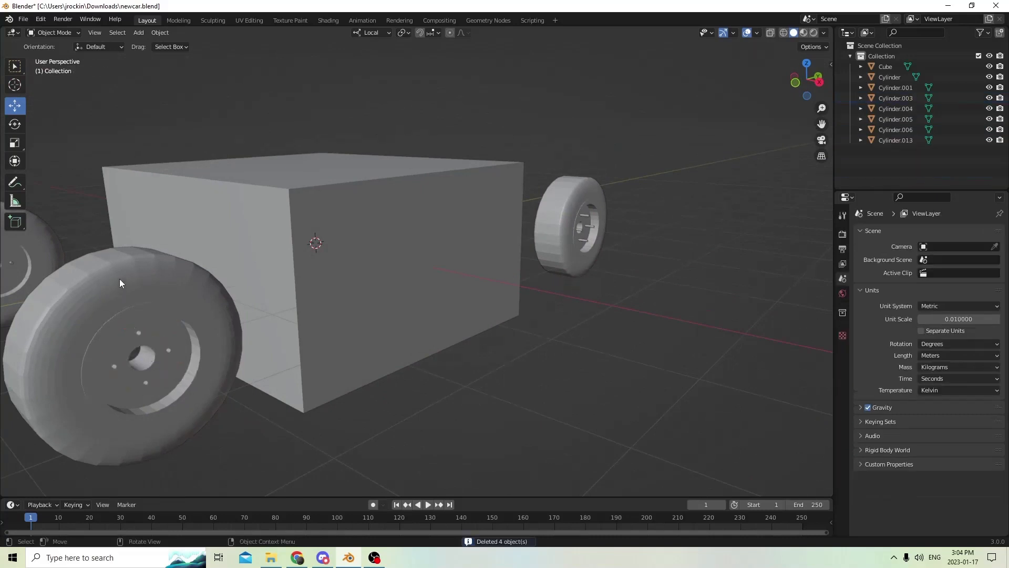
Duplicate the joined lug bolts of the negative X, negative Y wheel in place and set the copy's X location to 0.020248 m
middle_drag(120, 283, 330, 313)
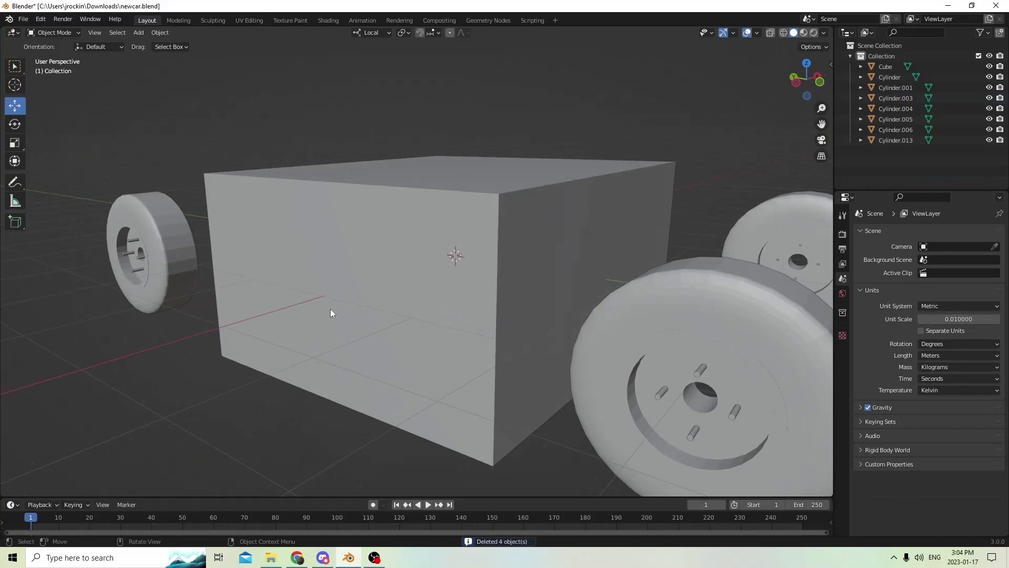
click(700, 369)
middle_drag(689, 361, 620, 369)
key(shift+d)
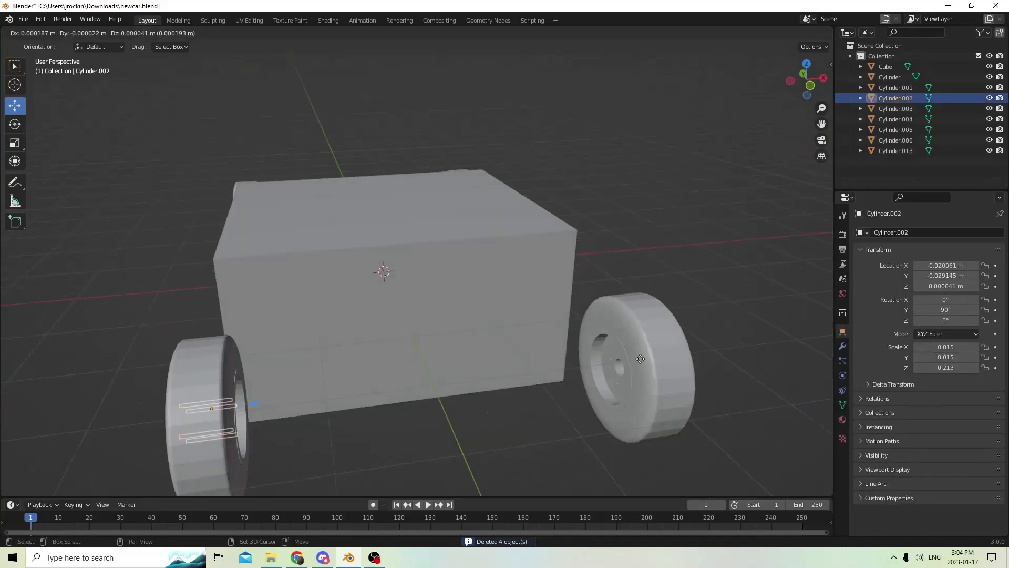
right_click(715, 319)
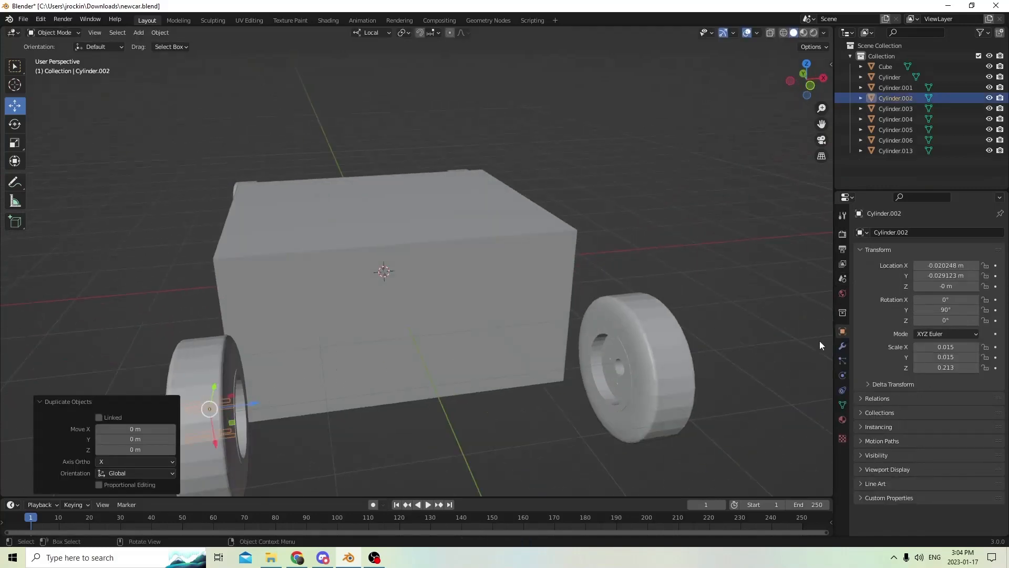
click(945, 266)
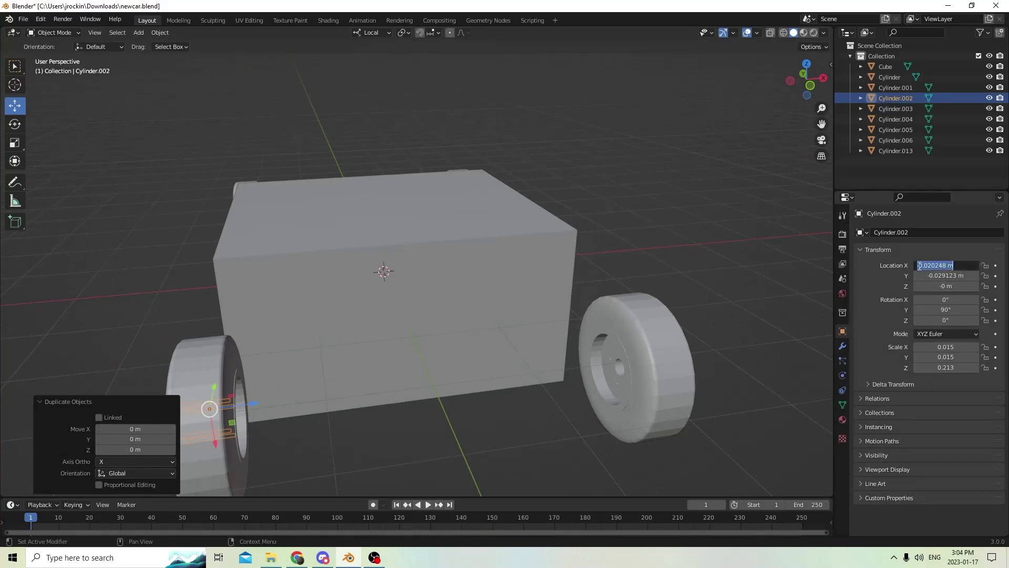
click(919, 266)
key(Delete)
key(Return)
Flatten the body cube by scaling it along Z to about 0.589
middle_drag(784, 272, 293, 252)
click(484, 266)
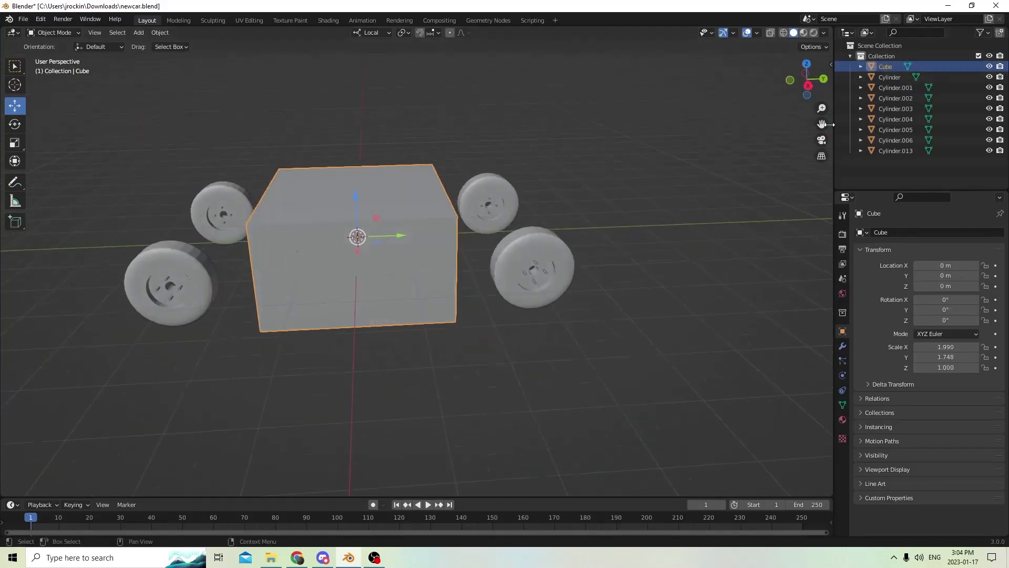
drag(822, 124, 915, 203)
middle_drag(607, 132, 539, 109)
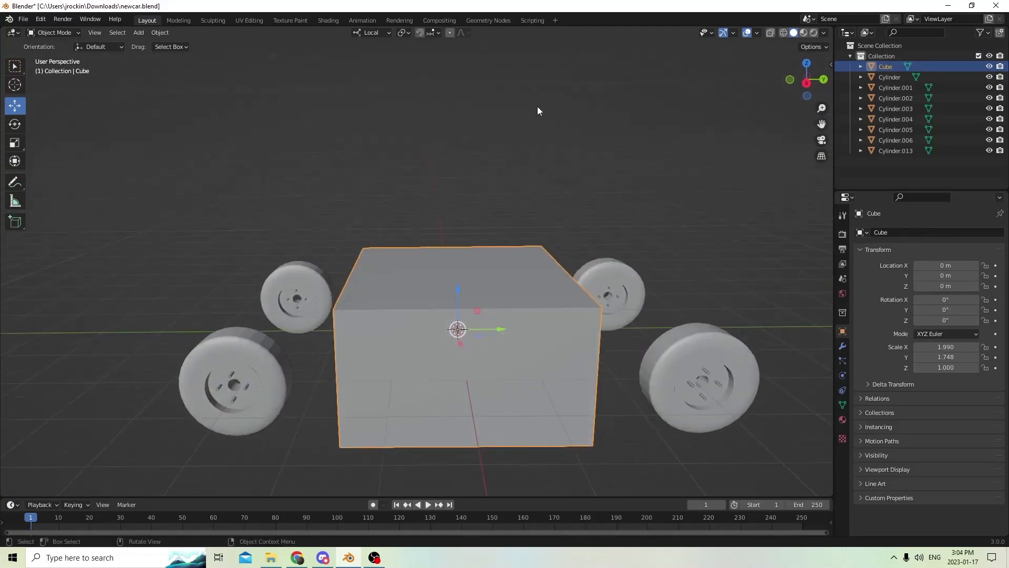
click(14, 143)
scroll(281, 178, up, 3)
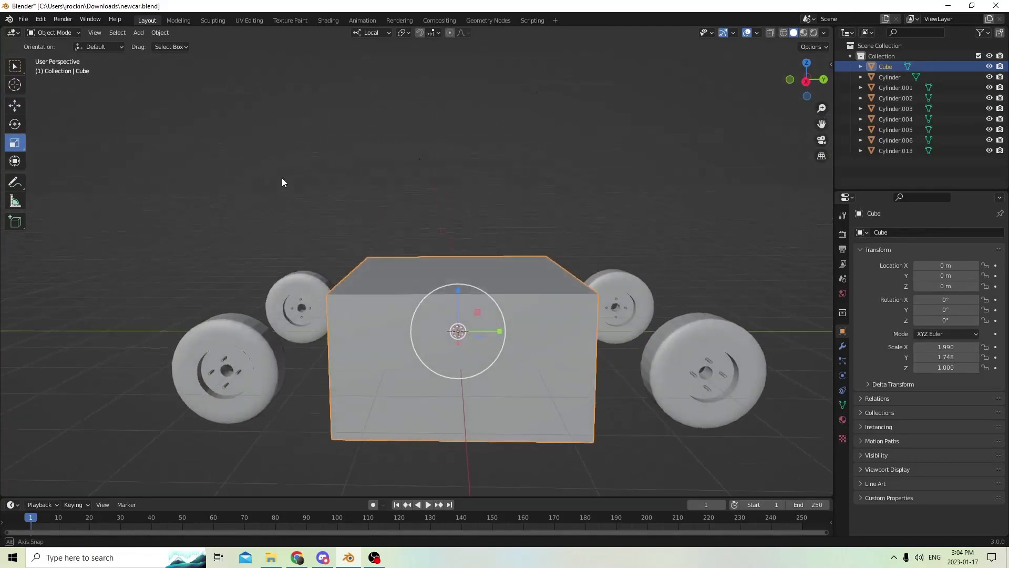
middle_drag(483, 330, 466, 309)
drag(466, 302, 460, 315)
Raise the body cube to a Z location of about 0.0156 m and switch it to Edit Mode
click(15, 106)
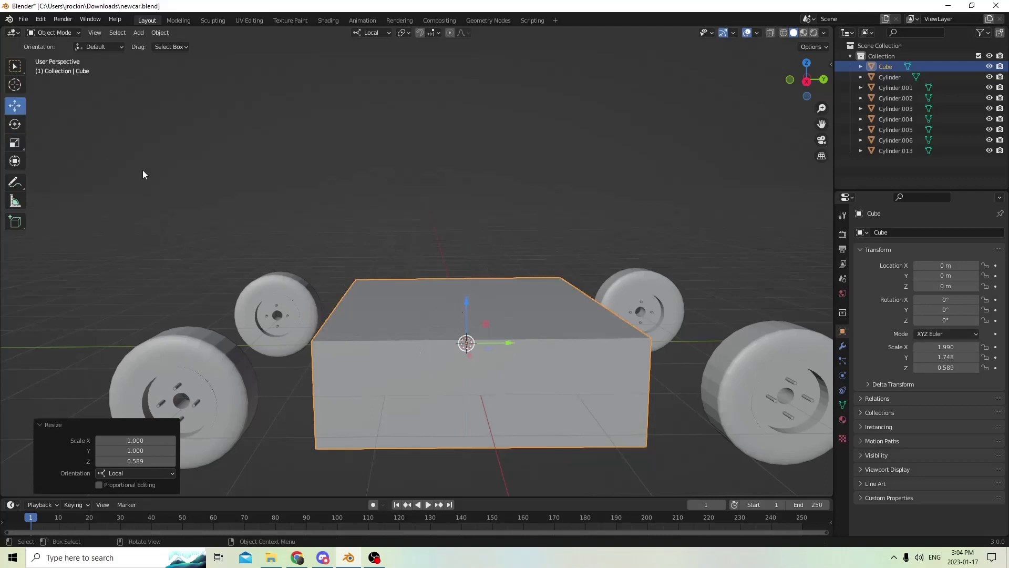
middle_drag(144, 173, 382, 242)
drag(478, 316, 461, 179)
middle_drag(460, 179, 458, 216)
middle_drag(452, 270, 421, 271)
key(Tab)
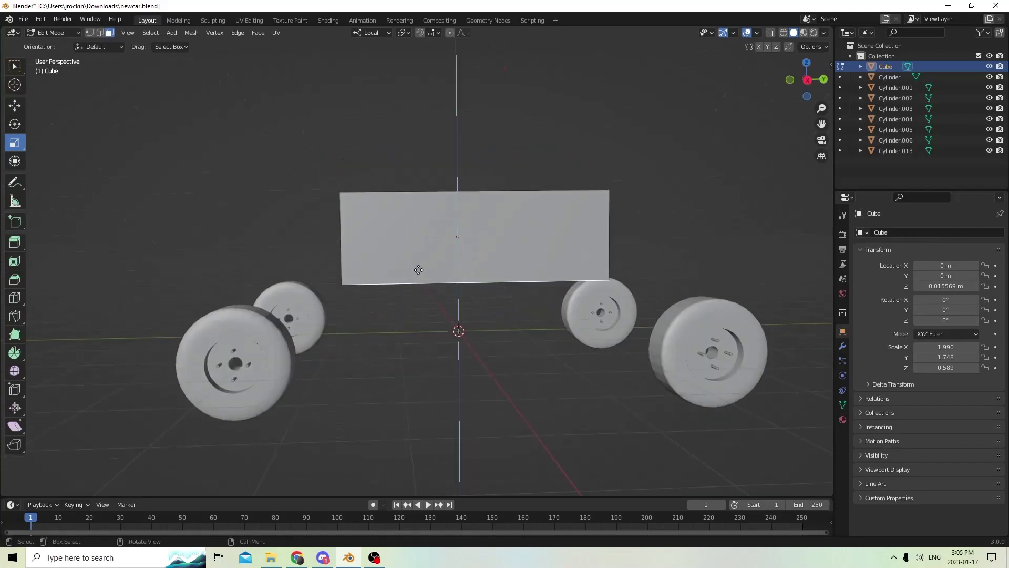
right_click(424, 320)
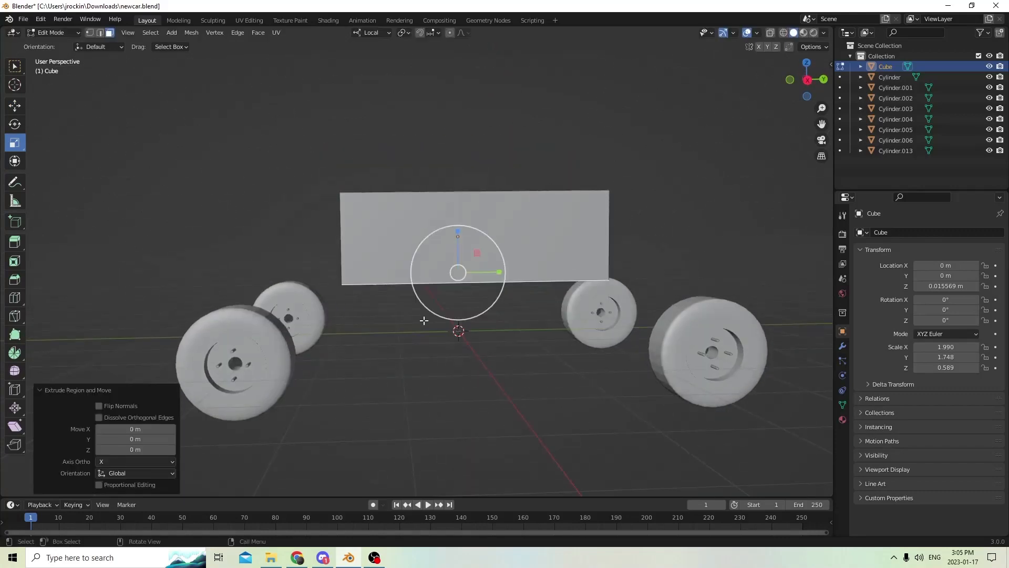
middle_drag(424, 317, 418, 305)
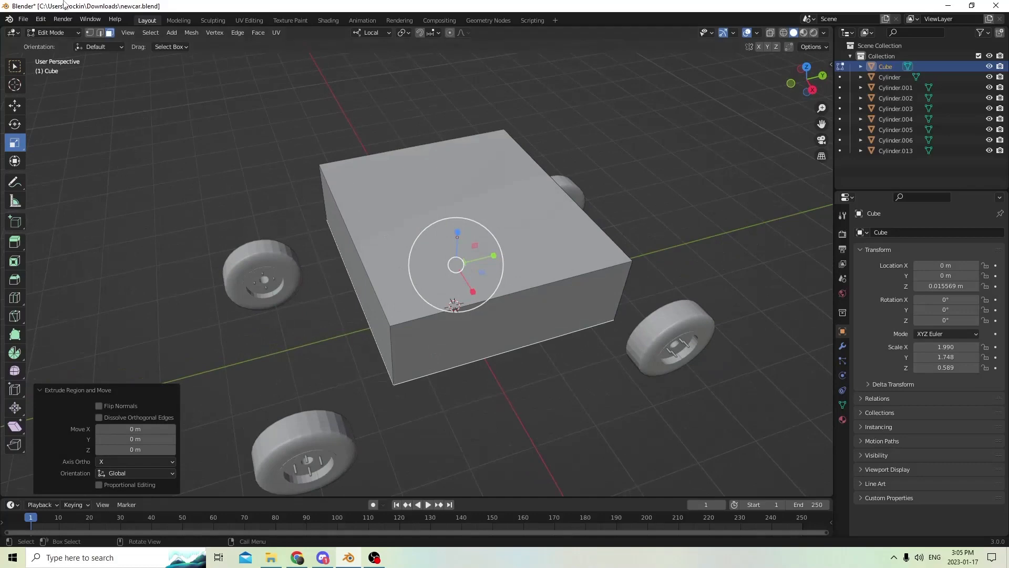
click(43, 20)
click(56, 32)
Taper the body by scaling the cube's top face to about 0.811 along X and 0.896 along Y
middle_drag(405, 187, 460, 177)
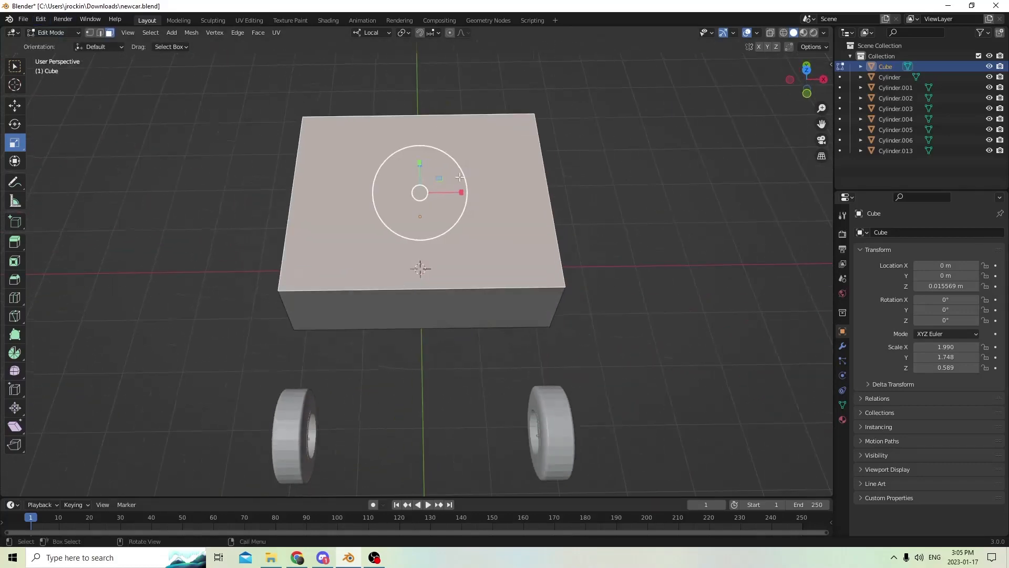
drag(462, 195, 448, 194)
middle_drag(449, 195, 385, 216)
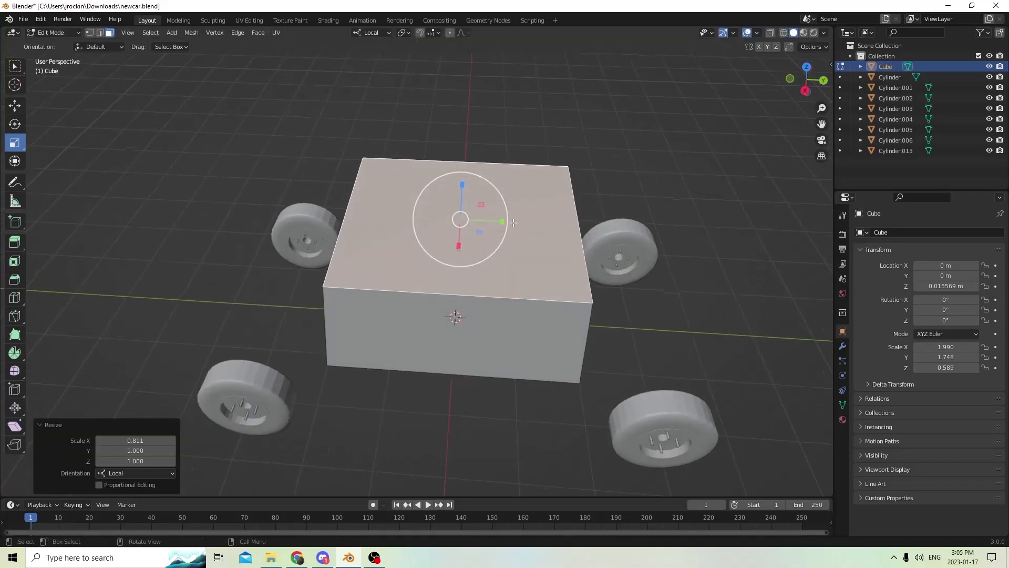
drag(503, 220, 495, 223)
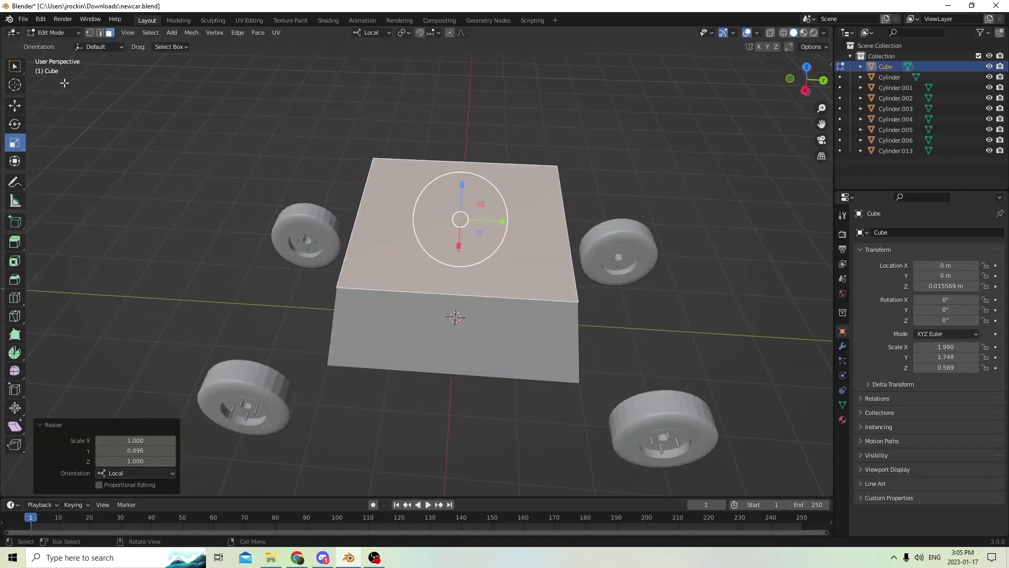
Slope the body's negative Y end by moving the top face's edge there about 0.0037 m along positive Y
click(100, 33)
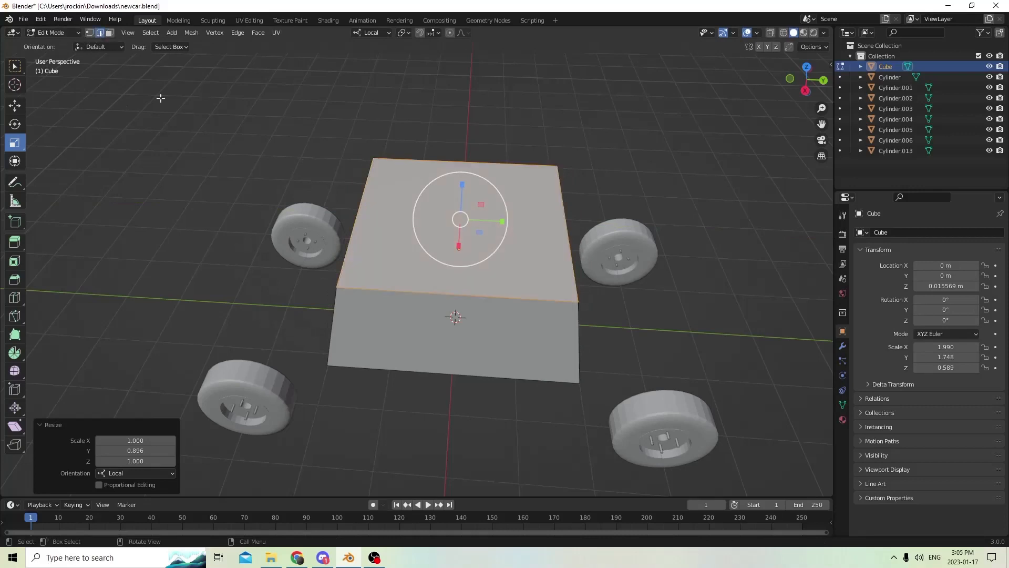
click(352, 221)
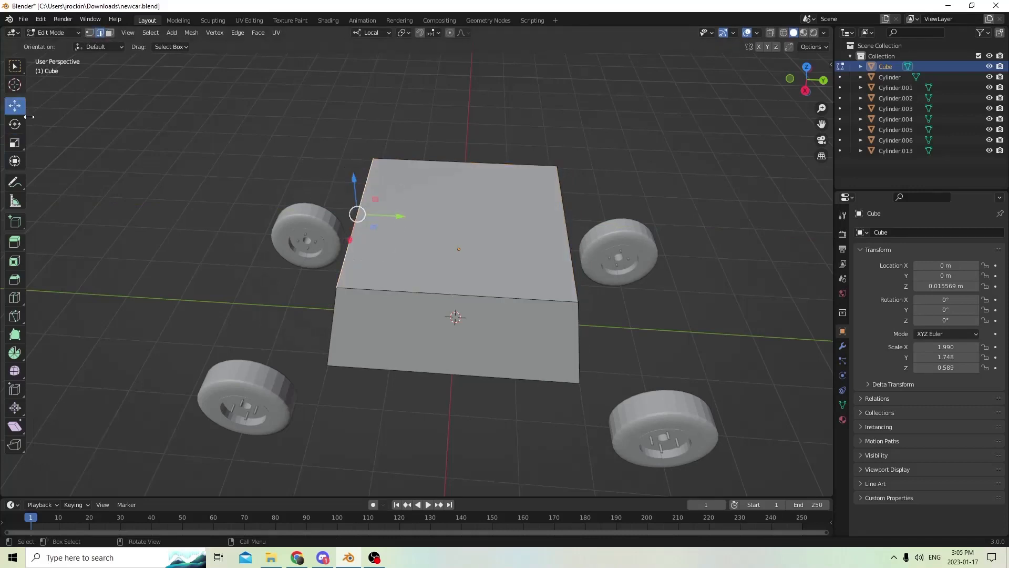
drag(399, 219, 418, 226)
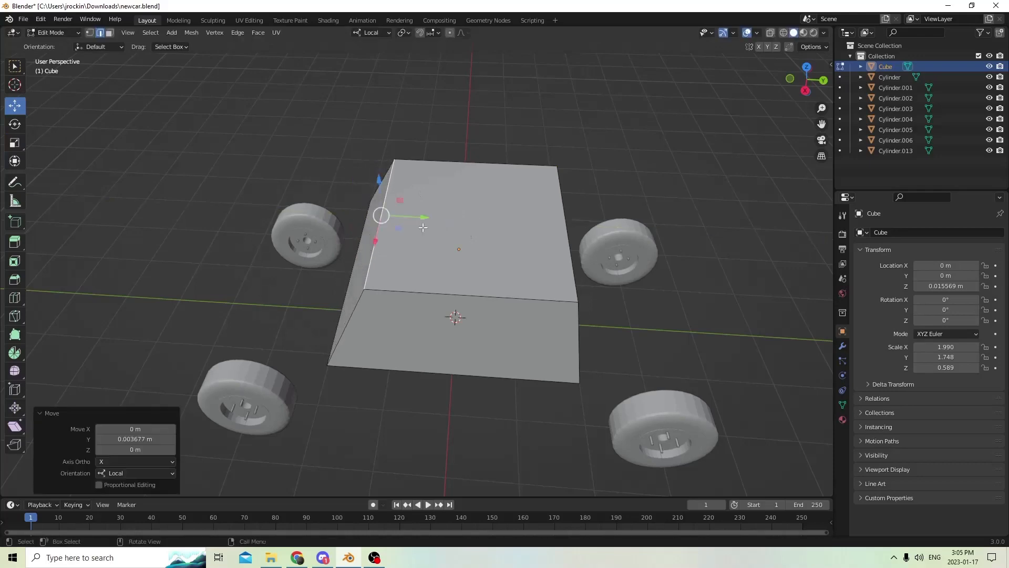
middle_drag(419, 226, 437, 199)
Extrude the body's bottom face about 0.0107 m downward and return to Object Mode
middle_drag(555, 210, 489, 191)
click(432, 275)
middle_drag(432, 275, 404, 263)
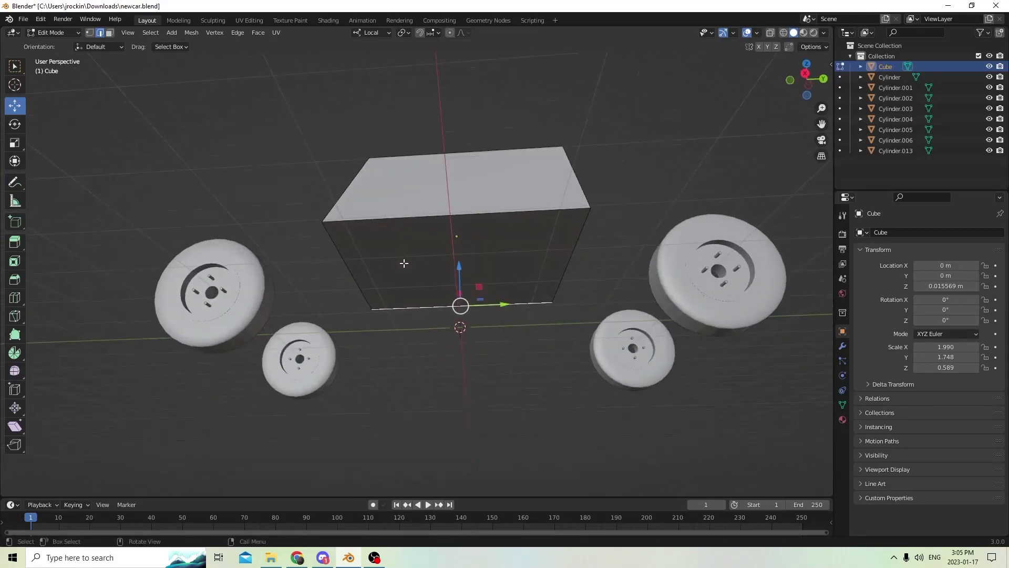
middle_drag(476, 270, 479, 278)
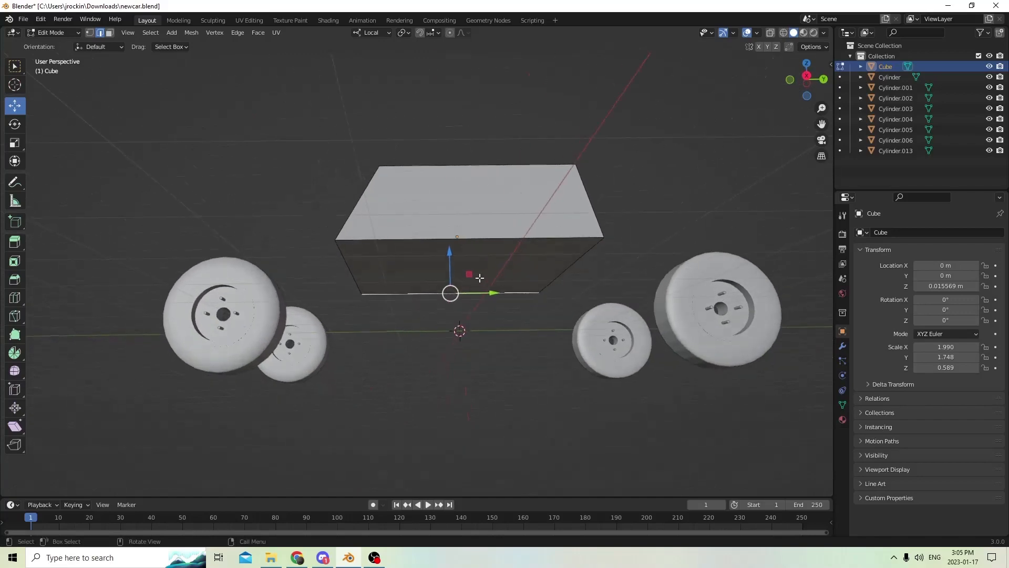
click(109, 32)
click(418, 273)
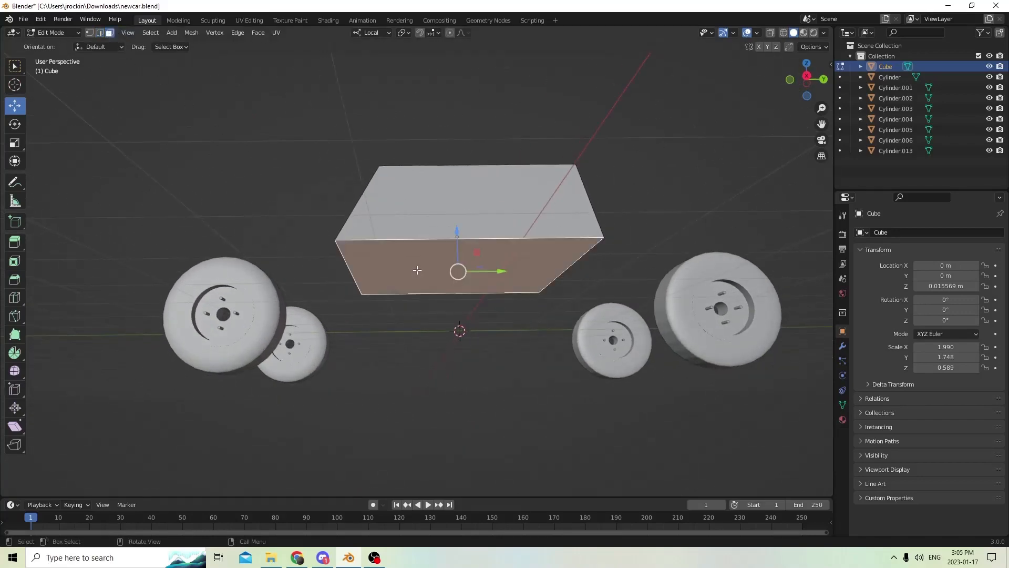
middle_drag(418, 273, 413, 274)
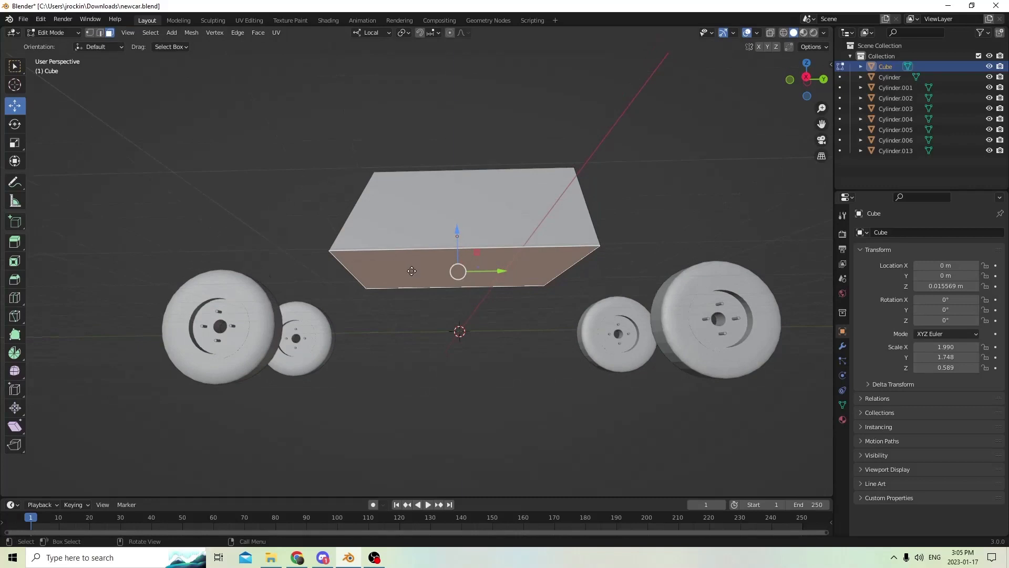
key(e)
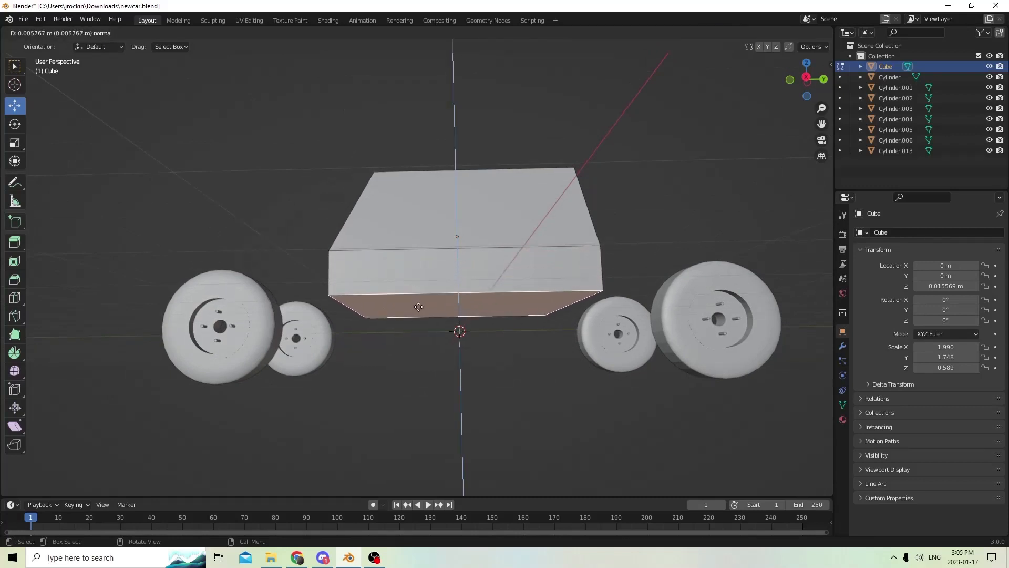
click(423, 332)
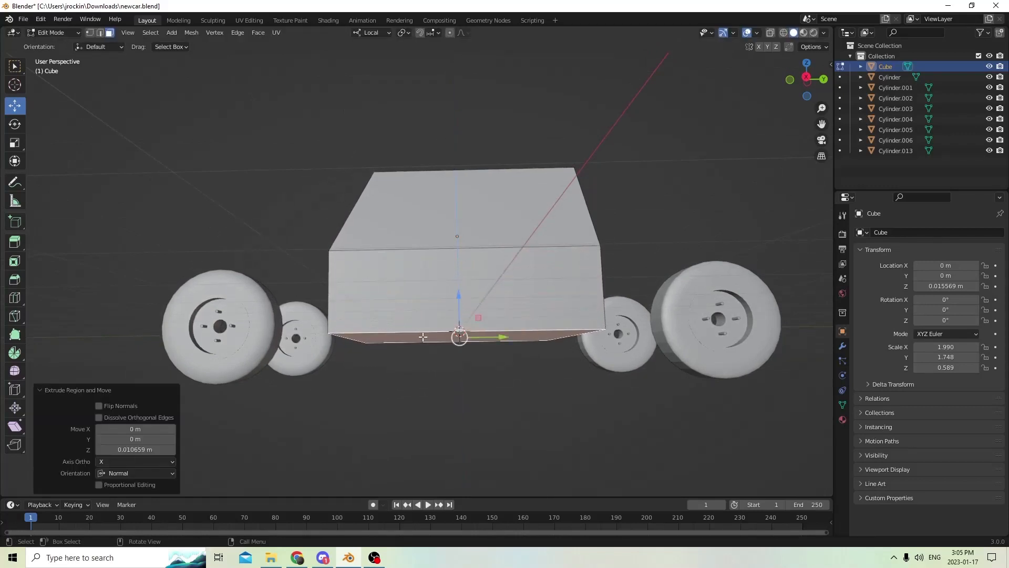
middle_drag(422, 332, 534, 345)
middle_drag(522, 309, 402, 315)
key(Tab)
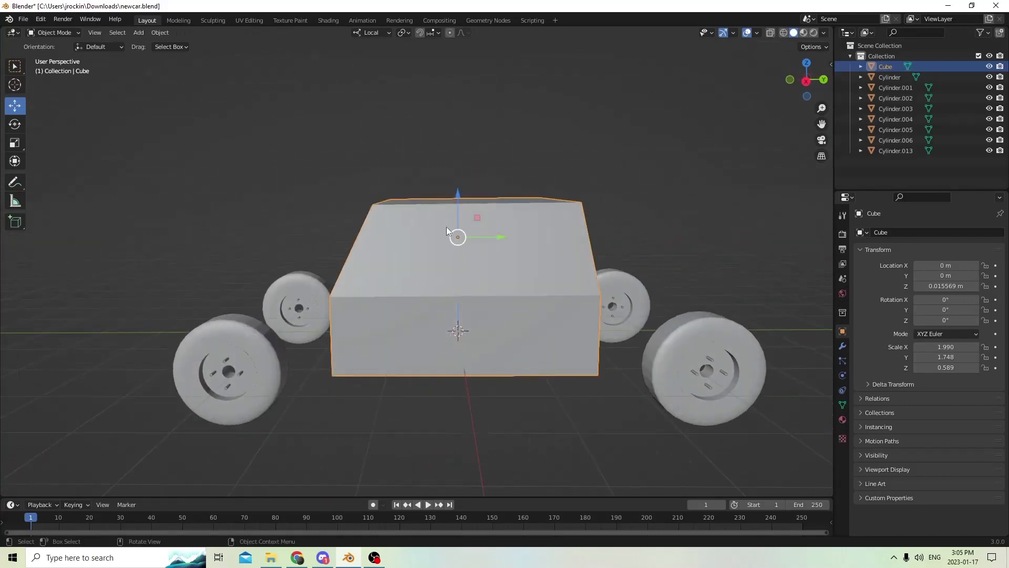
Raise the body to a Z location of about 0.0163 m and scale it by about 1.222 along Y
drag(455, 196, 455, 194)
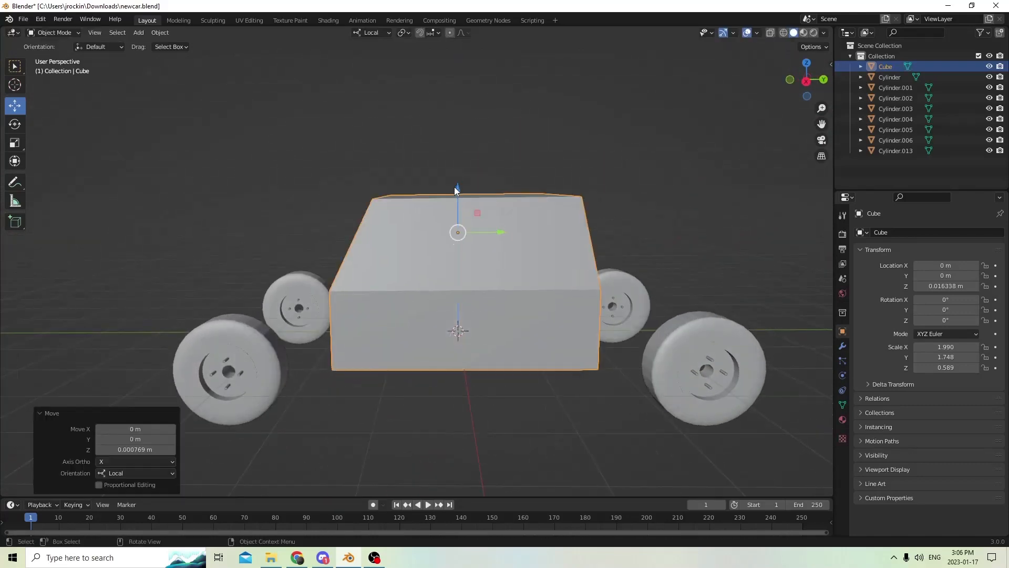
mouse_move(455, 195)
middle_down()
mouse_move(461, 162)
mouse_move(490, 203)
mouse_move(557, 208)
mouse_move(435, 203)
mouse_move(443, 206)
middle_up()
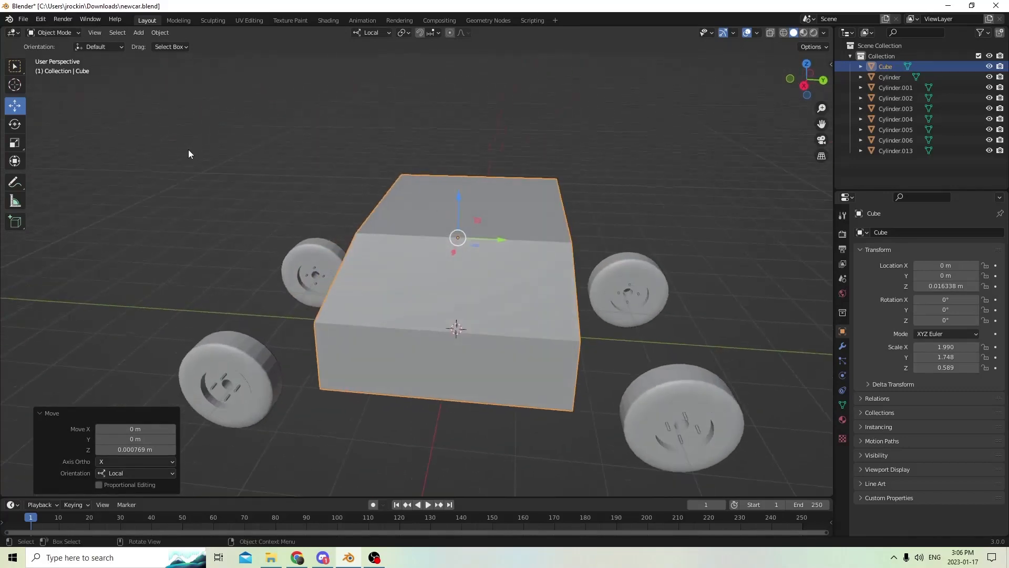
middle_drag(169, 200, 225, 224)
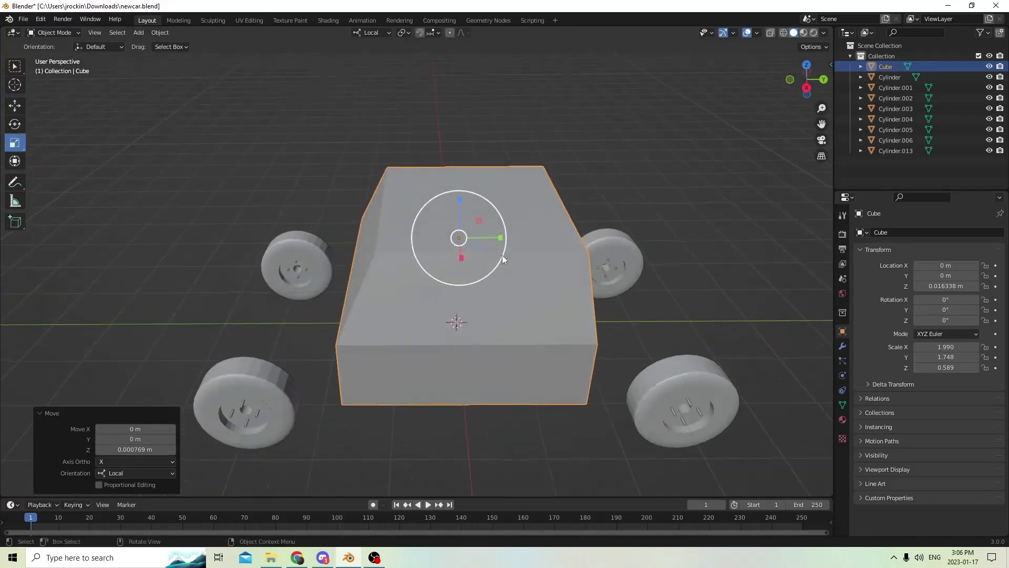
drag(502, 238, 514, 238)
middle_drag(502, 237, 563, 225)
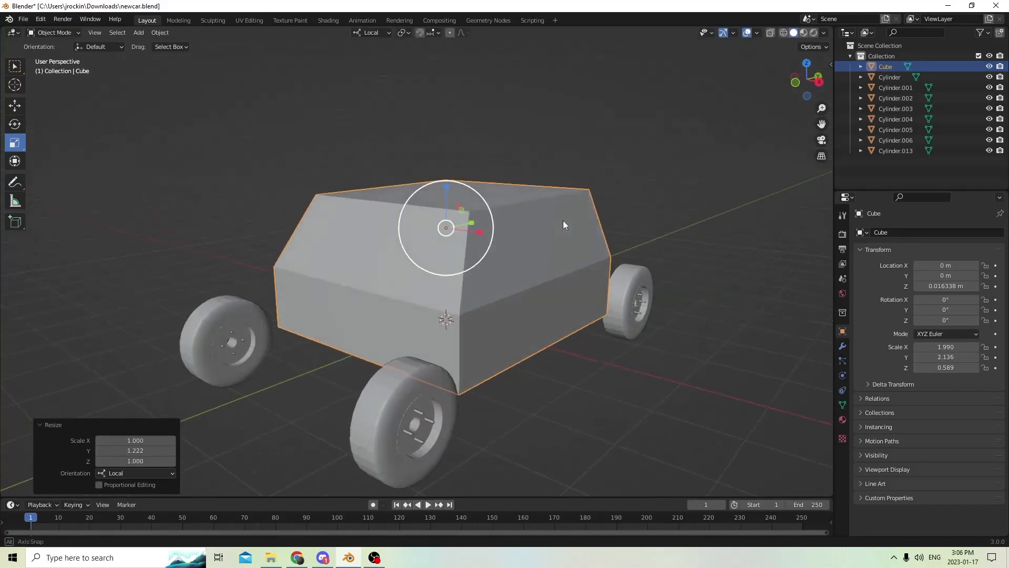
middle_drag(367, 325, 330, 314)
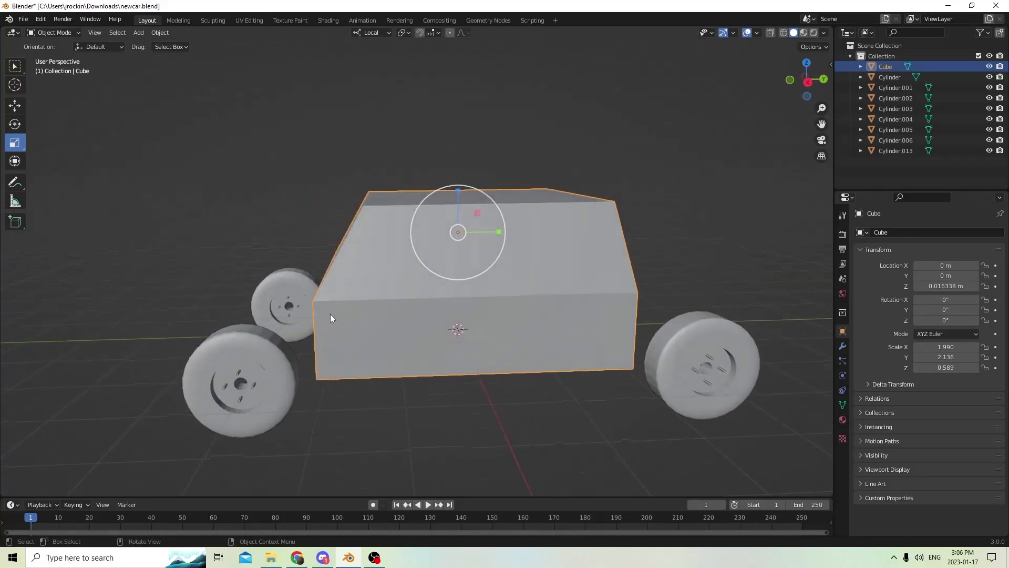
middle_drag(373, 246, 396, 239)
Lower the body's top face by a little over 0.004 m in Edit Mode, and return to Object Mode
key(Tab)
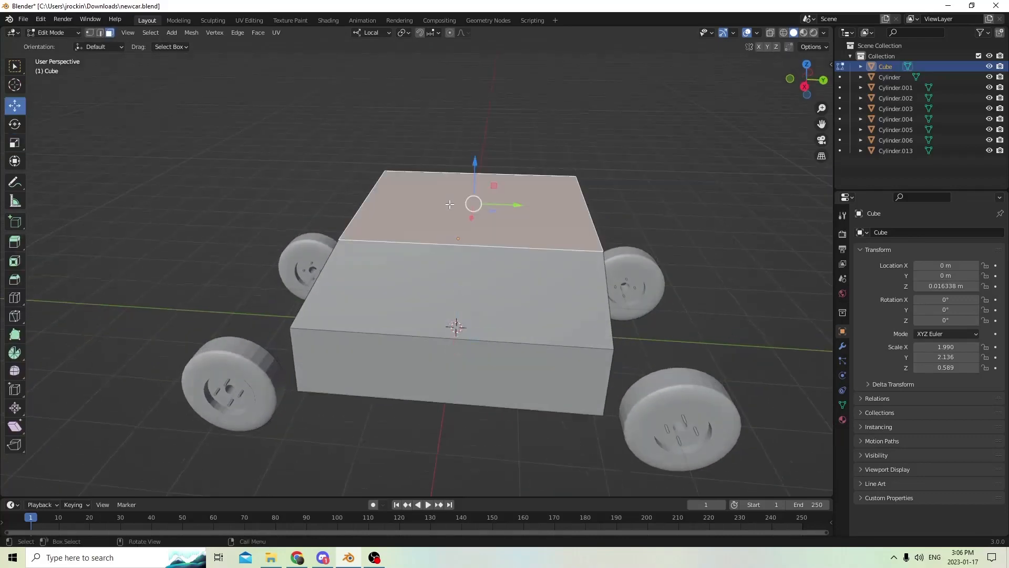
drag(476, 161, 472, 188)
middle_drag(472, 188, 484, 150)
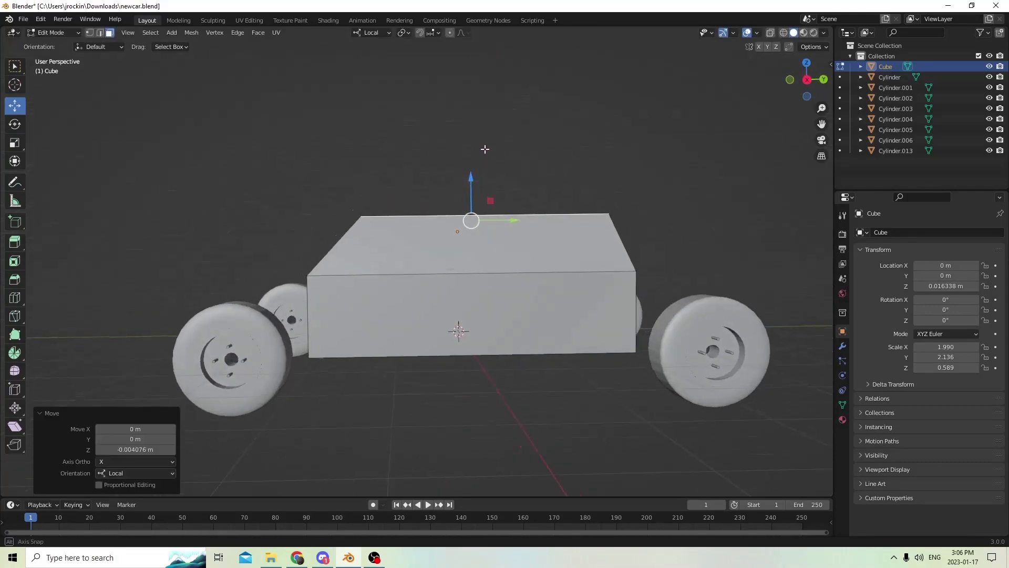
drag(470, 179, 469, 184)
middle_drag(470, 184, 476, 216)
key(Tab)
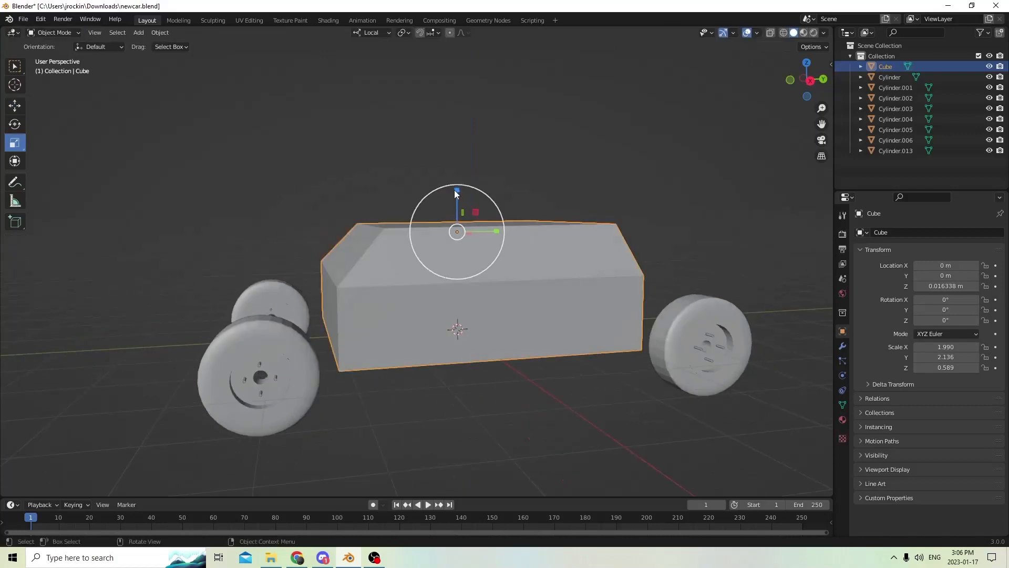
Scale the body by about 1.204 along Z and raise its top face slightly in Edit Mode
drag(455, 191, 452, 184)
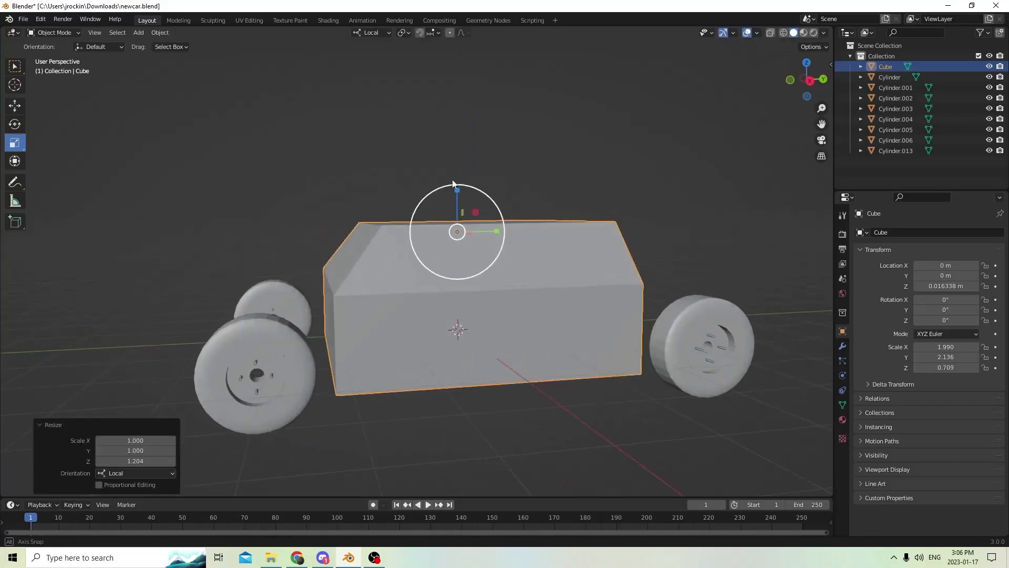
middle_drag(452, 183, 447, 184)
key(Tab)
drag(473, 182, 473, 173)
key(Tab)
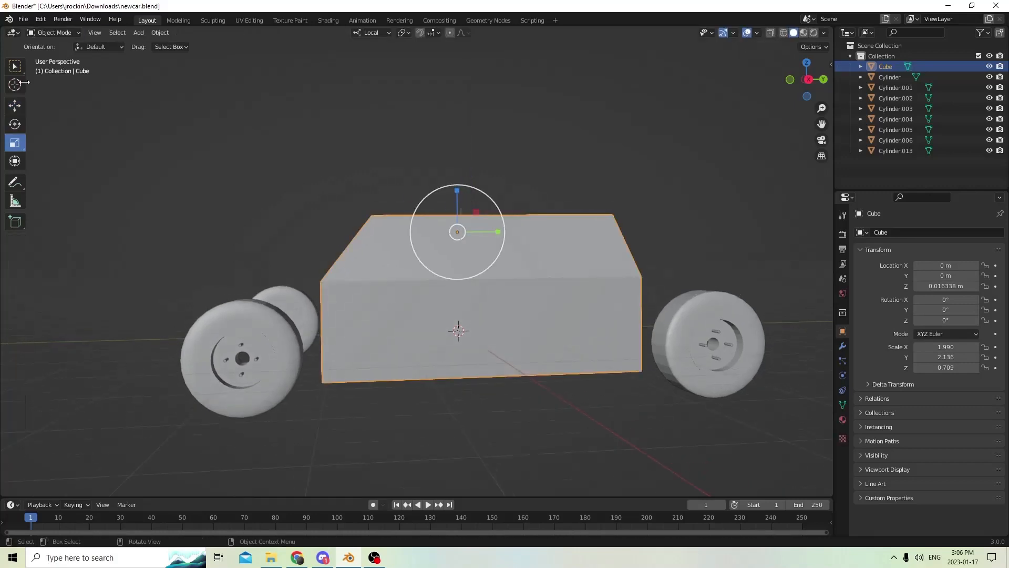
Raise the body to a Z location of about 0.0193 m and extrude its lower negative Y end face about 0.0225 m outward
drag(456, 192, 455, 169)
middle_drag(455, 169, 351, 347)
key(Tab)
click(373, 326)
key(e)
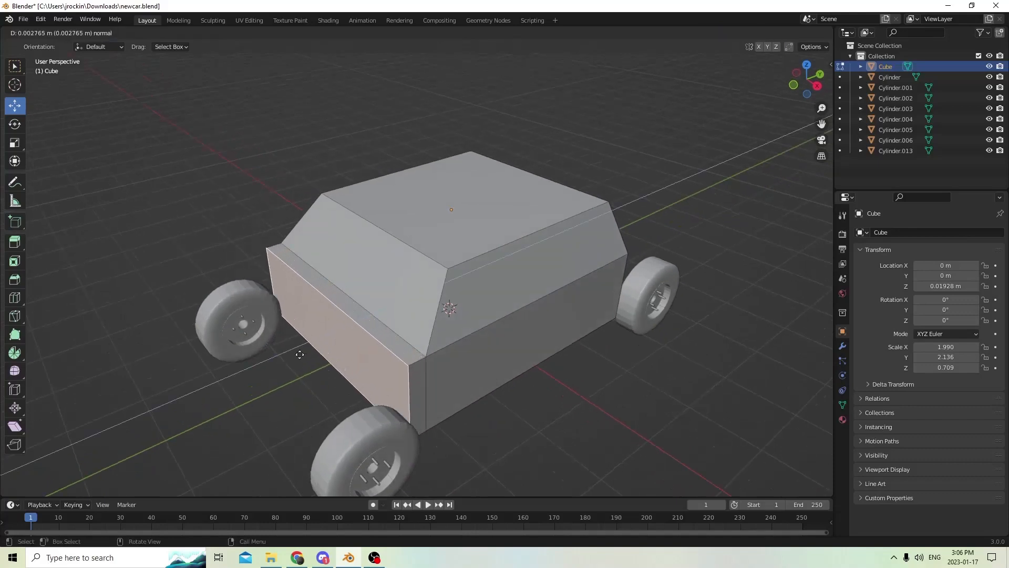
click(183, 419)
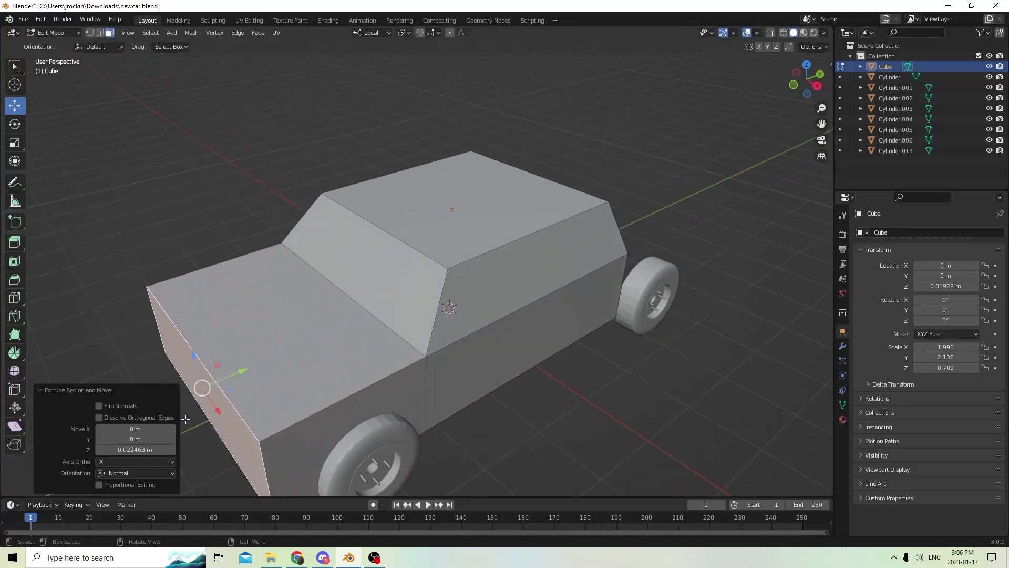
Extrude the body's lower positive Y end face about 0.0181 m outward to form the other end section
middle_drag(381, 290, 368, 256)
middle_drag(581, 270, 589, 293)
click(523, 325)
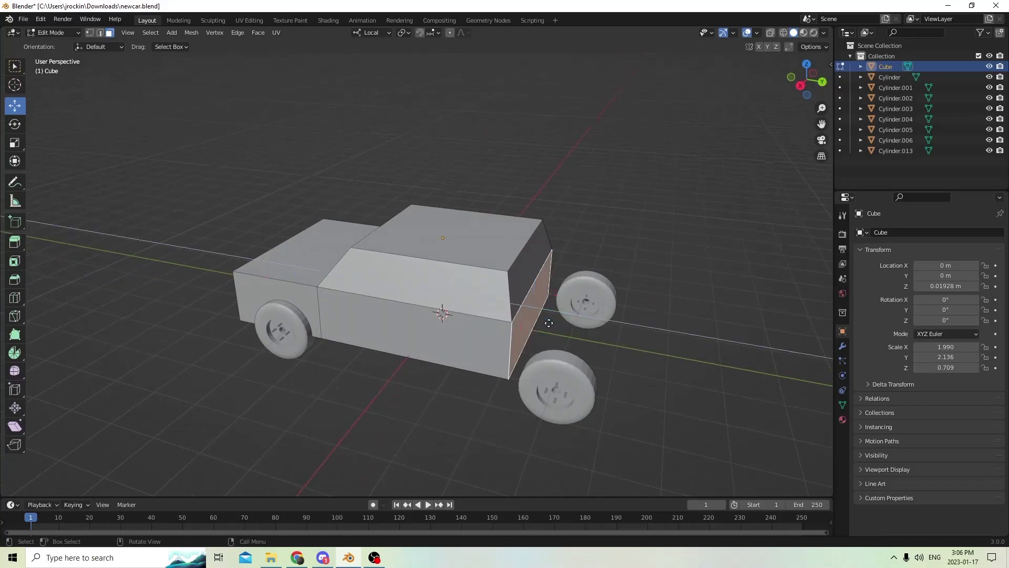
key(e)
click(631, 355)
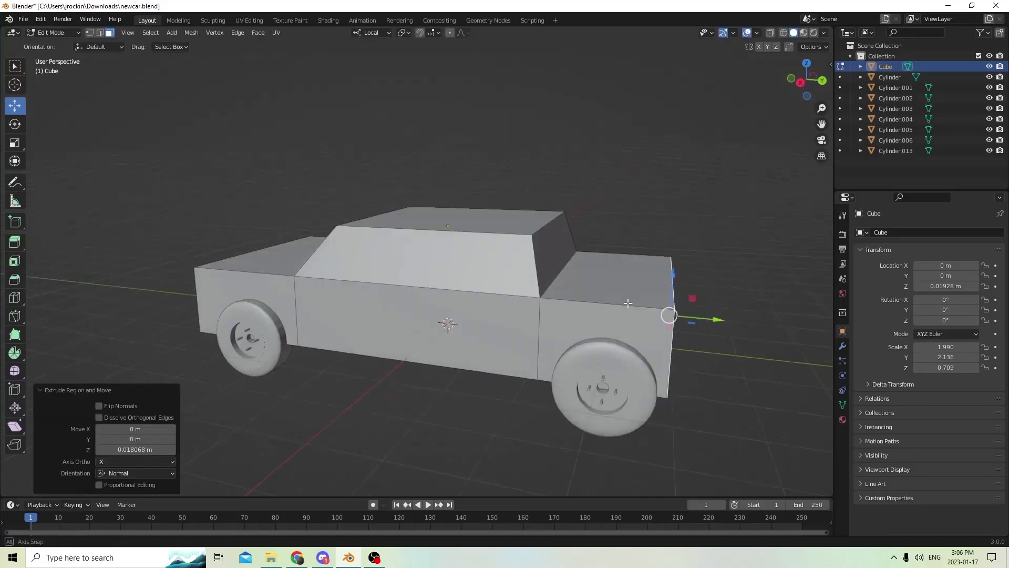
middle_drag(632, 351, 685, 320)
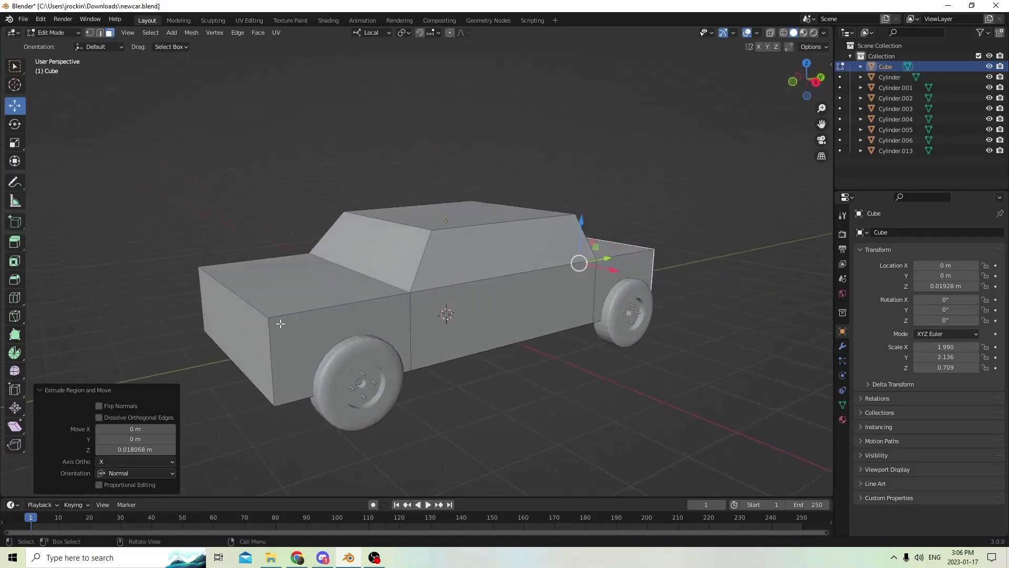
Lengthen the negative Y end section by moving its end face about 0.003 m outward along Y
click(232, 331)
middle_drag(233, 331, 228, 338)
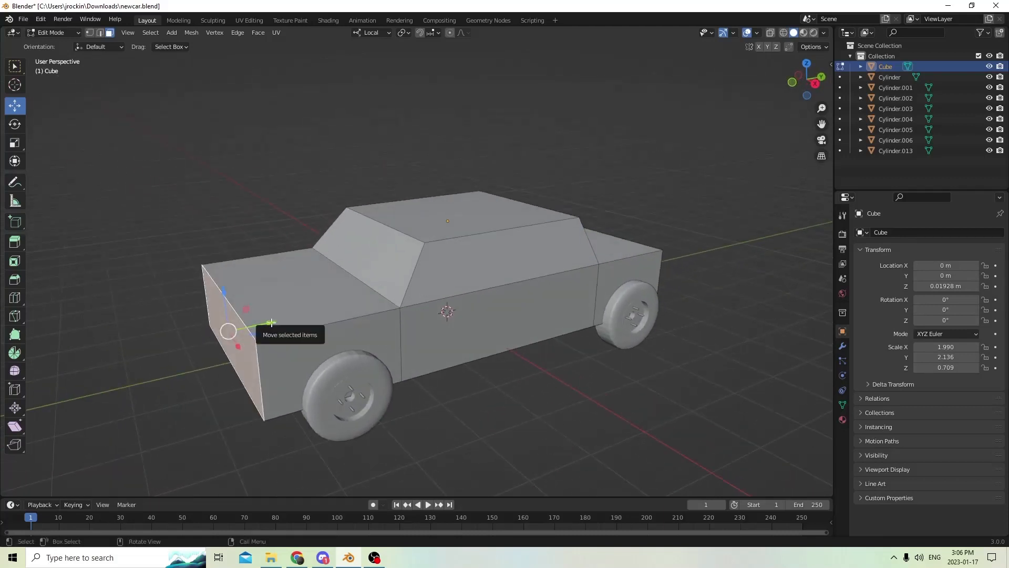
drag(271, 323, 250, 330)
middle_drag(251, 330, 221, 325)
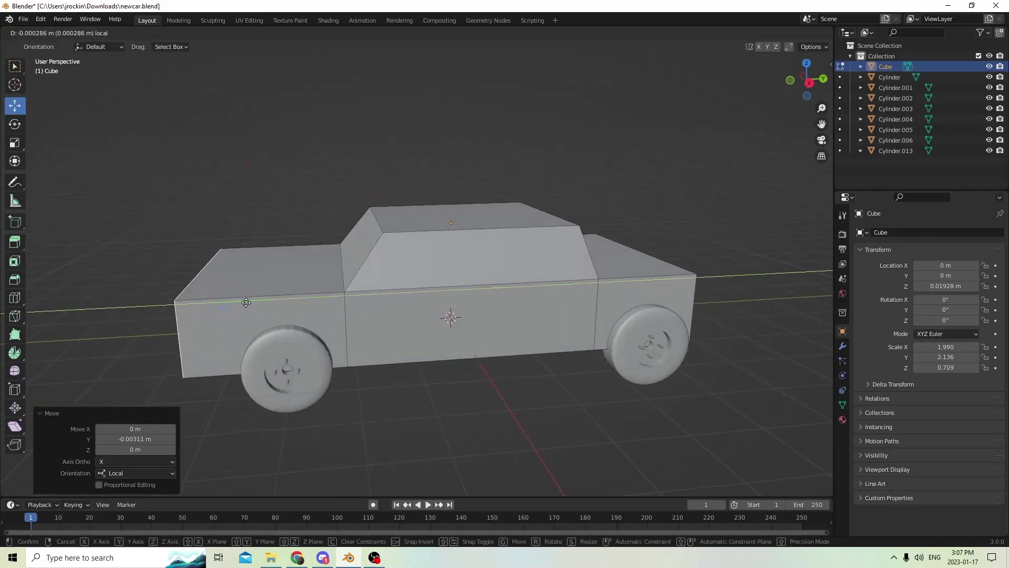
middle_drag(250, 302, 241, 287)
Return to Object Mode and move the whole body about 0.0037 m along positive Y over the wheels
key(Tab)
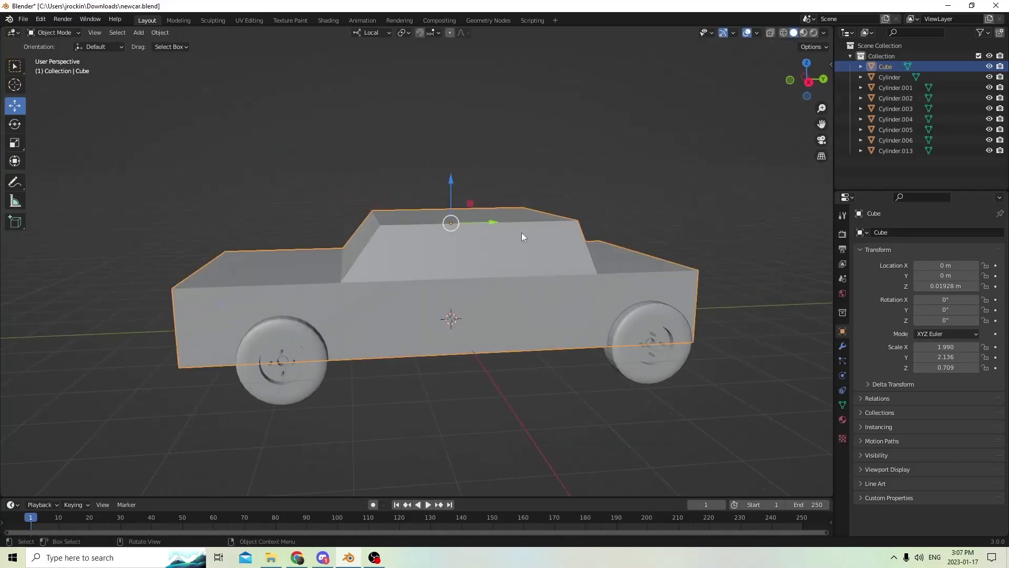
drag(493, 221, 513, 226)
middle_drag(513, 226, 624, 250)
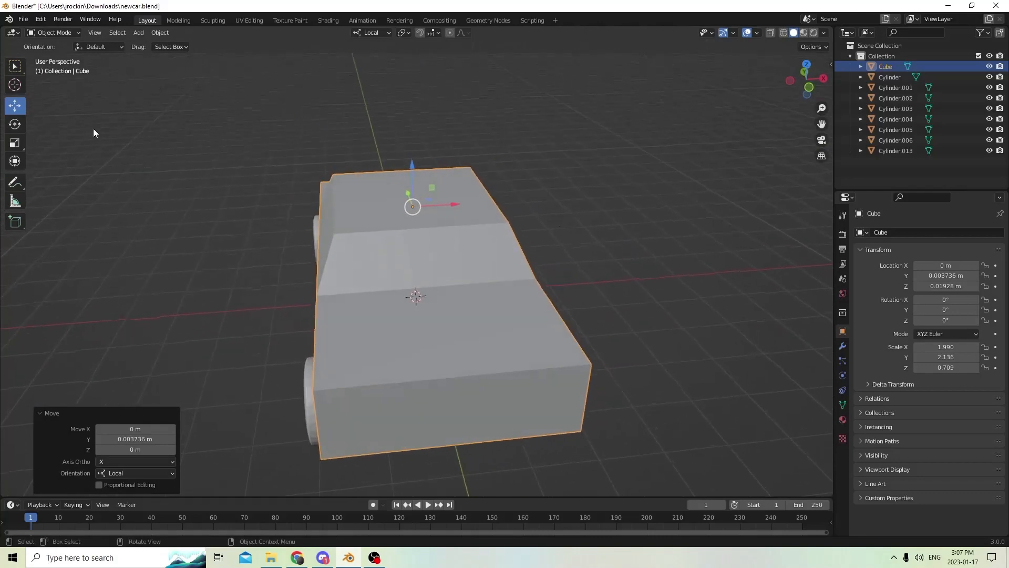
Widen the body by scaling it along X to a scale value of about 2.157
click(14, 142)
middle_drag(436, 176, 478, 225)
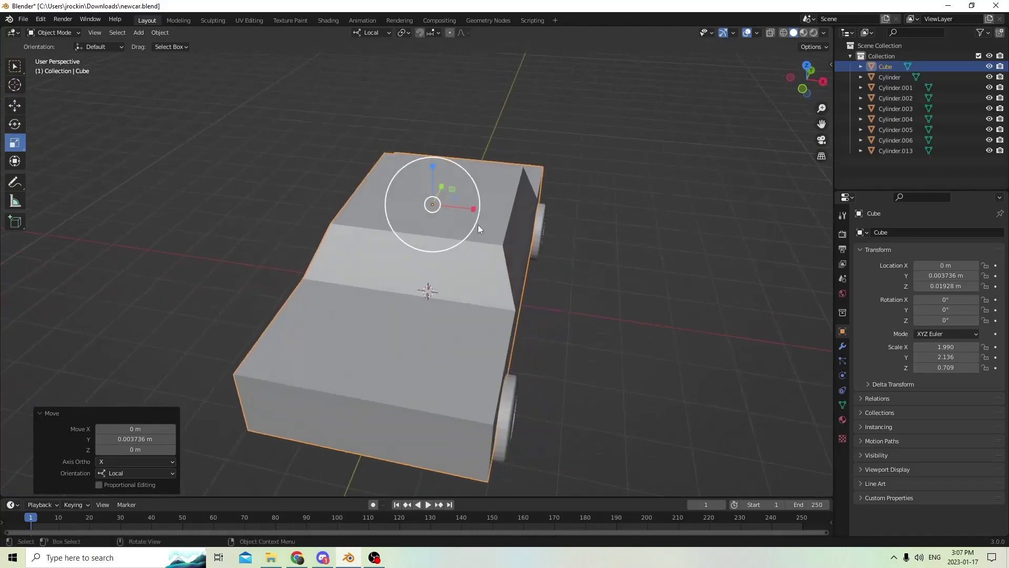
drag(472, 210, 482, 210)
middle_drag(468, 203, 528, 204)
key(Tab)
key(Tab)
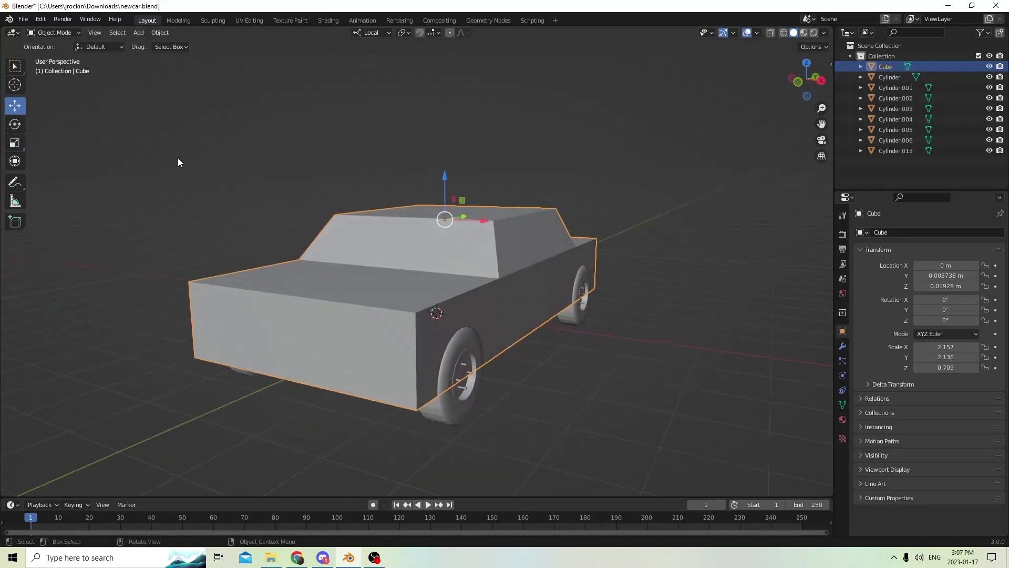
Adjust the body's height over the wheels to a Z location of about 0.0185 m
scroll(388, 192, up, 2)
middle_drag(388, 192, 360, 192)
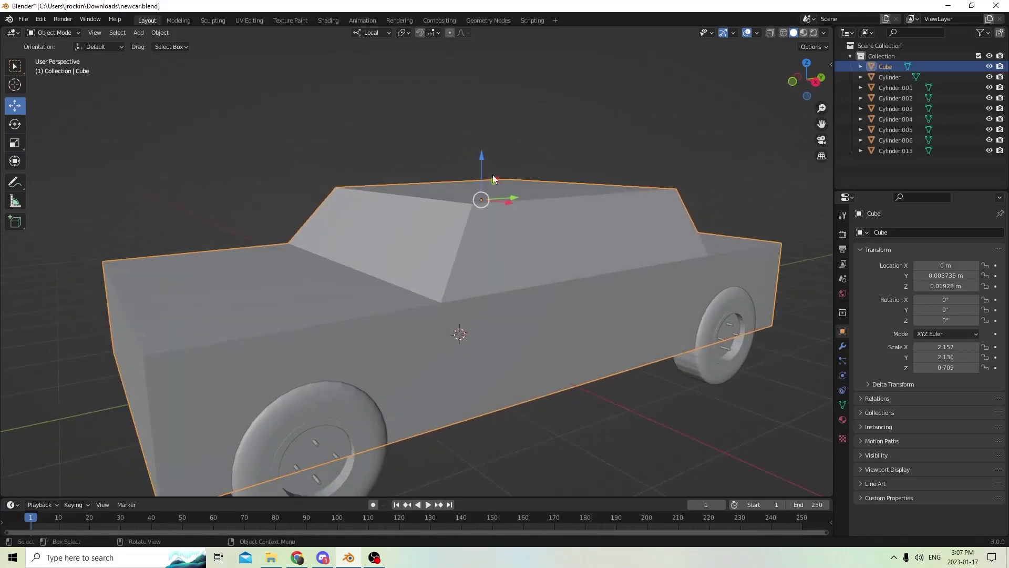
middle_drag(494, 179, 511, 158)
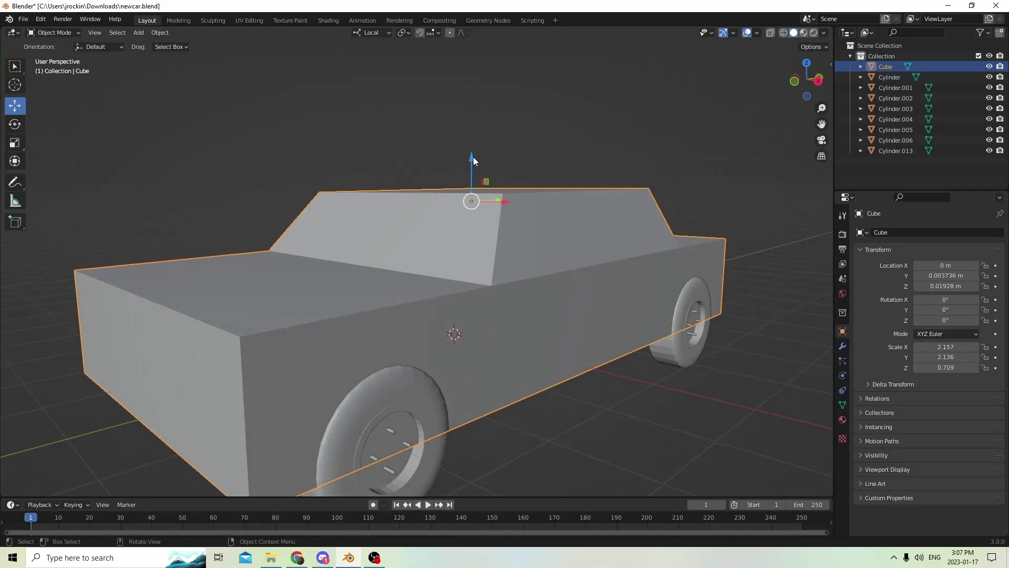
drag(473, 157, 470, 138)
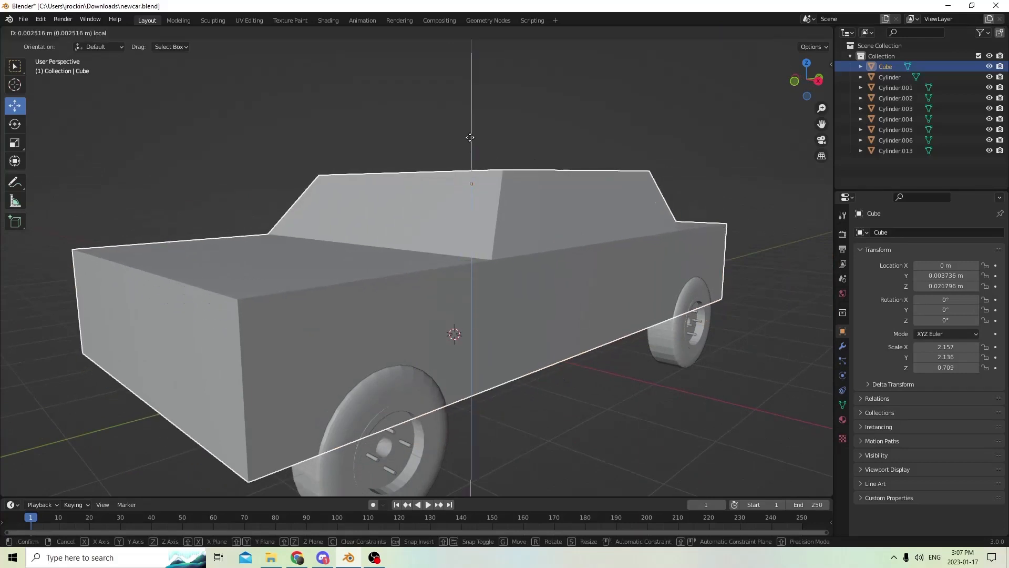
mouse_move(470, 137)
mouse_down()
mouse_move(479, 158)
mouse_move(469, 151)
mouse_up()
mouse_move(469, 150)
middle_down()
mouse_move(453, 141)
mouse_move(471, 146)
middle_up()
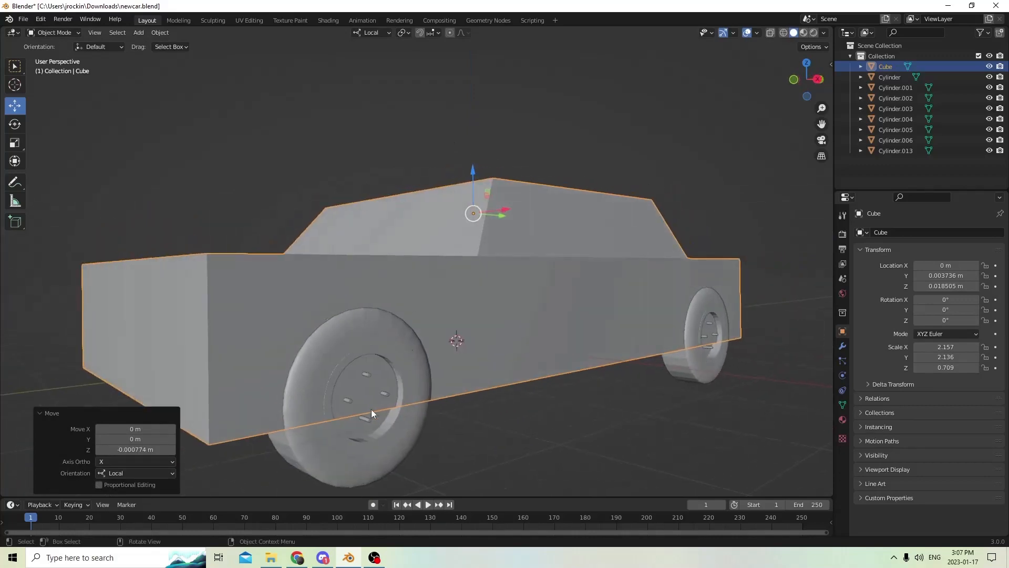
Add a single centred loop cut running lengthwise through the body in Edit Mode
middle_drag(361, 387, 412, 310)
key(Tab)
scroll(410, 304, down, 3)
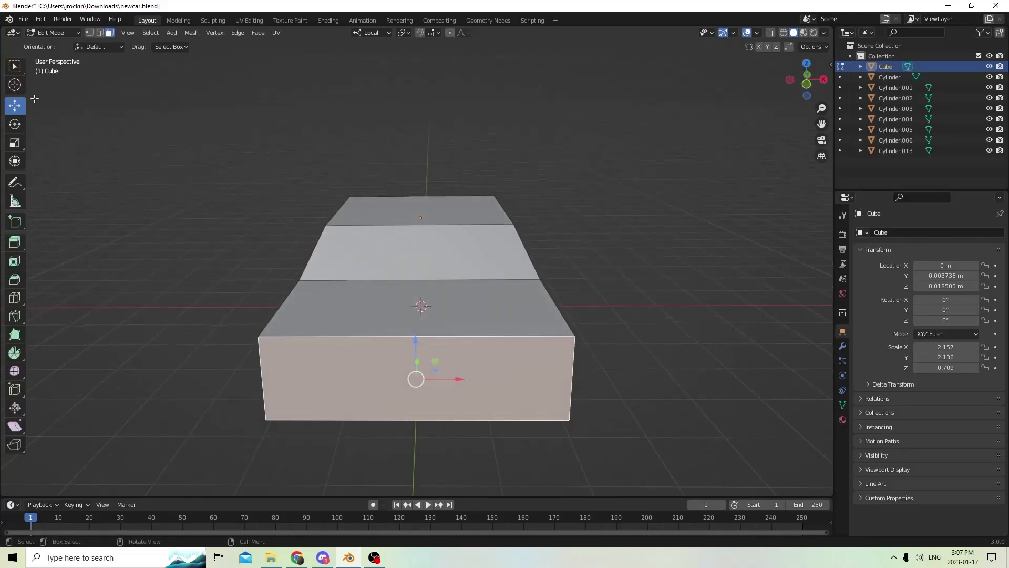
scroll(240, 119, up, 2)
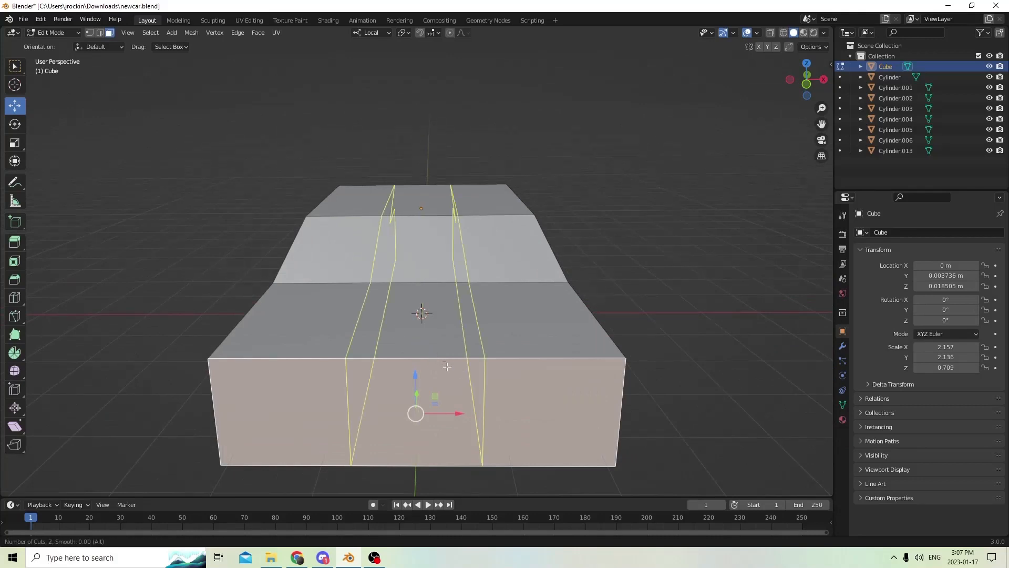
scroll(403, 359, down, 1)
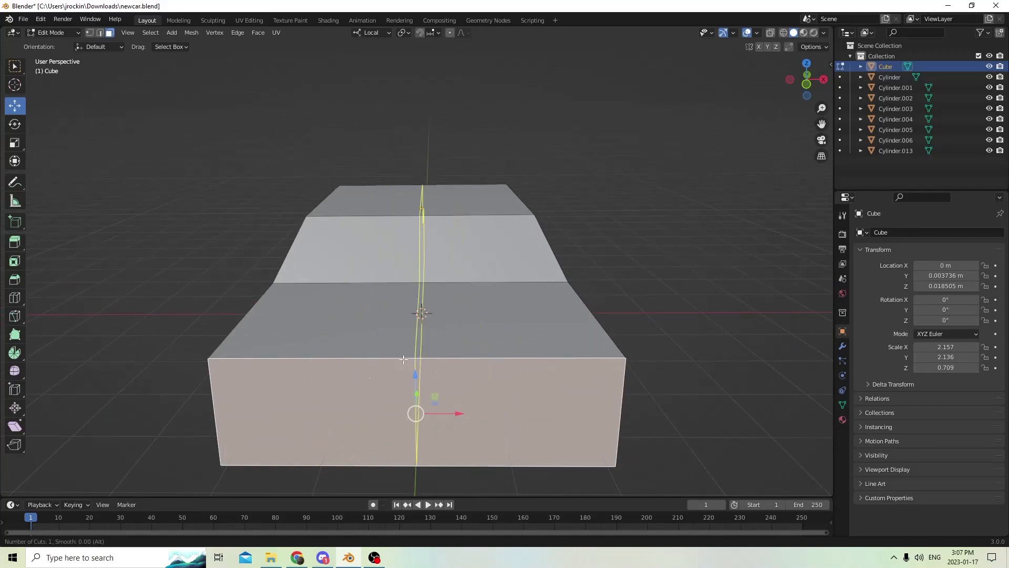
click(441, 363)
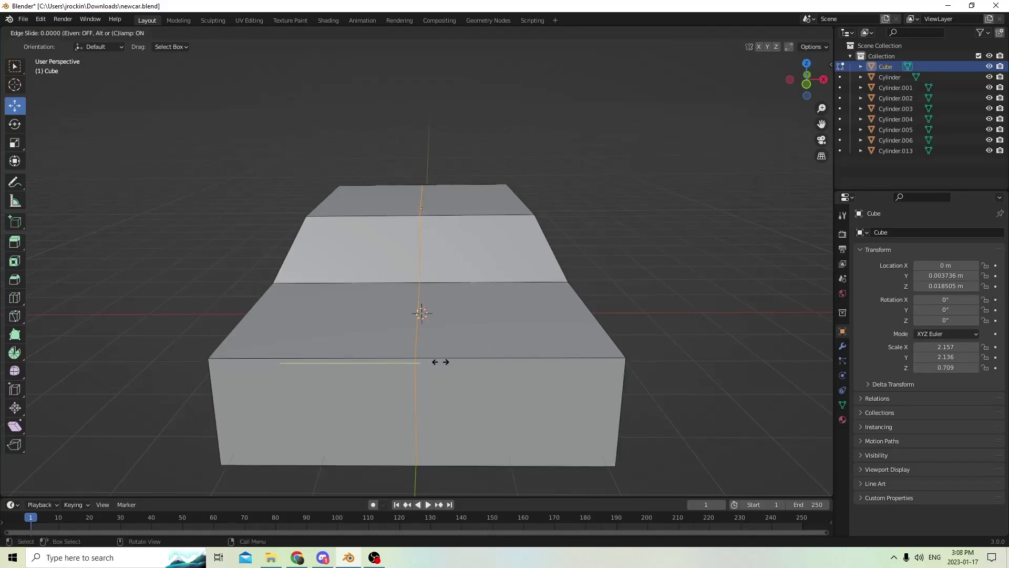
right_click(522, 363)
middle_drag(522, 363, 501, 311)
middle_drag(441, 336, 468, 212)
Raise the whole body to a Z location of about 0.0321 m, clear of the wheels, and switch back to Edit Mode
key(Tab)
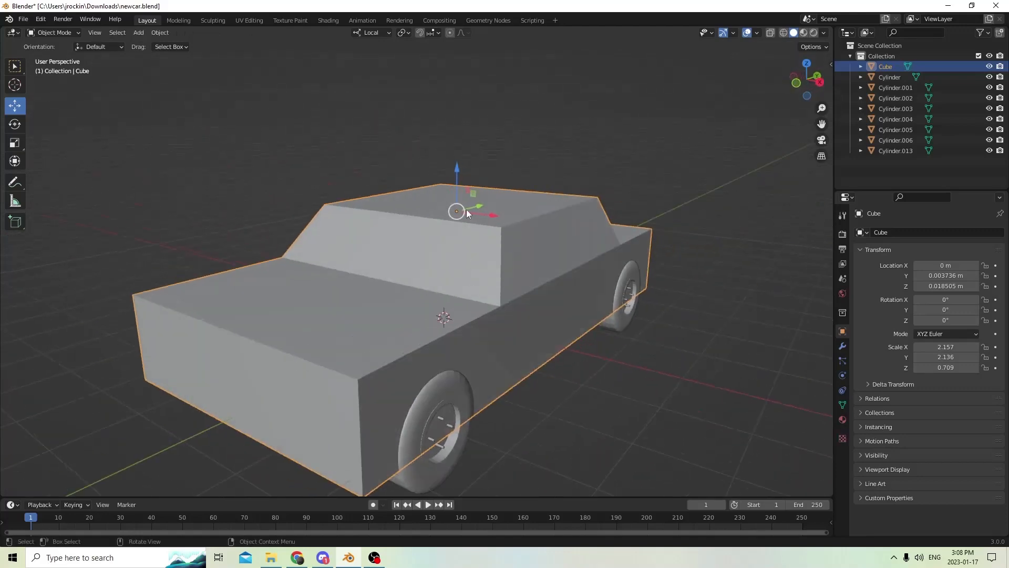
drag(456, 168, 445, 80)
middle_drag(446, 142, 426, 159)
key(Tab)
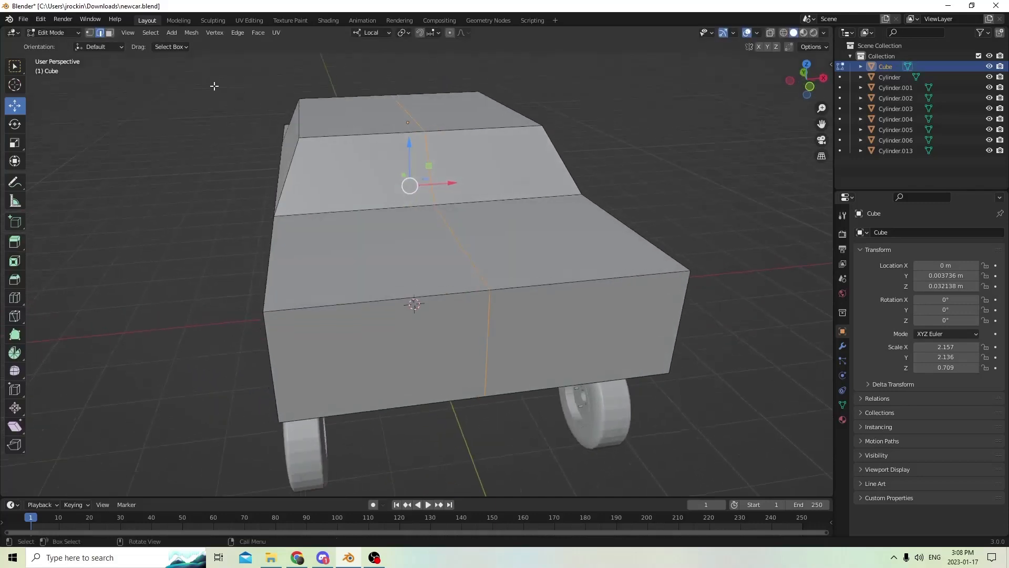
Select the top, end, underside and side faces of the body's -X half in face select mode and delete them as faces
click(109, 33)
click(349, 109)
middle_drag(349, 109, 333, 96)
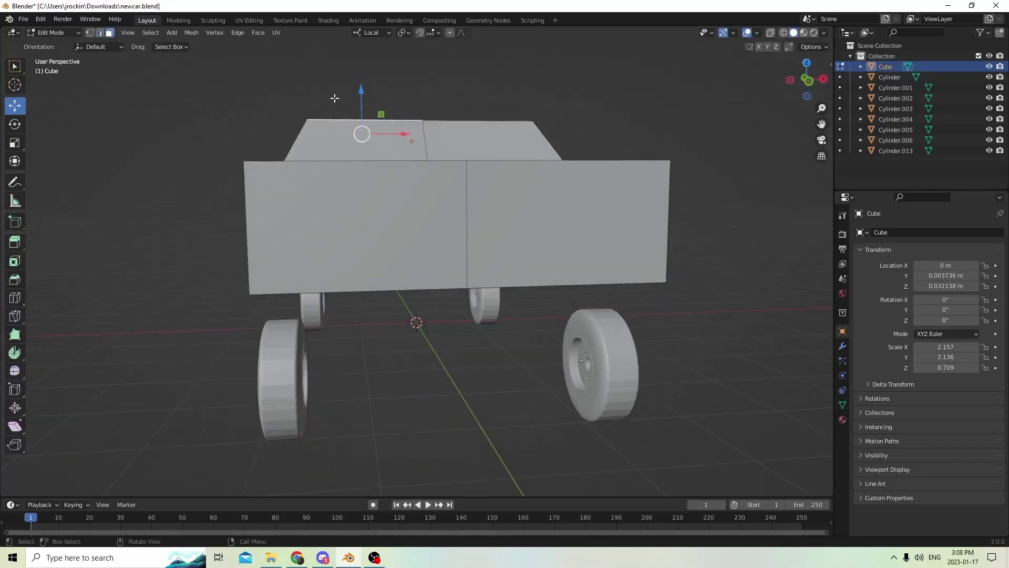
shift+click(350, 190)
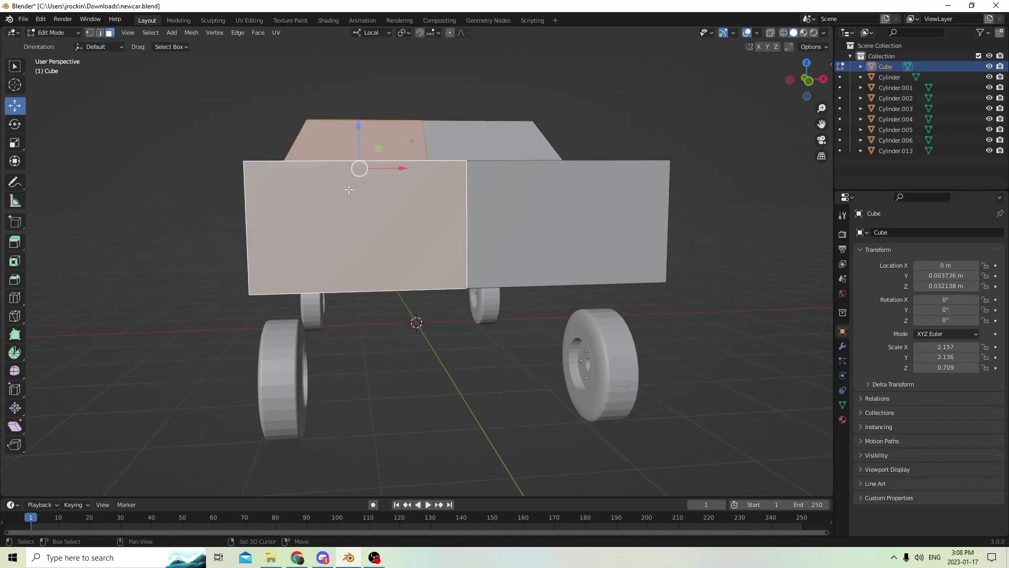
middle_drag(350, 190, 339, 158)
shift+click(348, 221)
shift+click(338, 158)
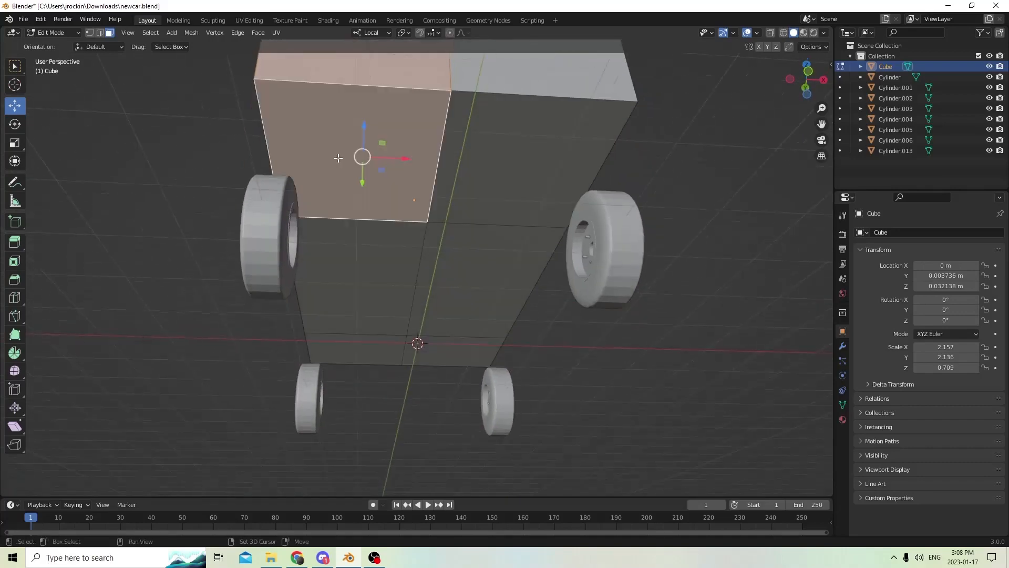
mouse_move(343, 233)
middle_down()
mouse_move(393, 185)
mouse_move(258, 152)
mouse_move(281, 188)
mouse_move(402, 246)
mouse_move(337, 247)
middle_up()
shift+click(319, 180)
shift+click(316, 156)
shift+click(283, 215)
shift+click(402, 246)
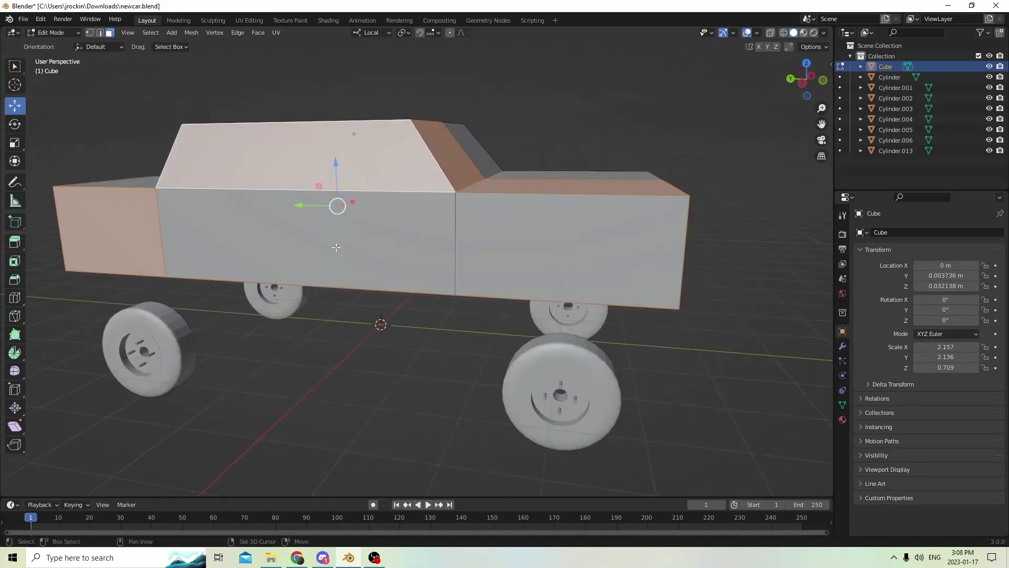
shift+click(337, 244)
middle_drag(586, 236, 362, 234)
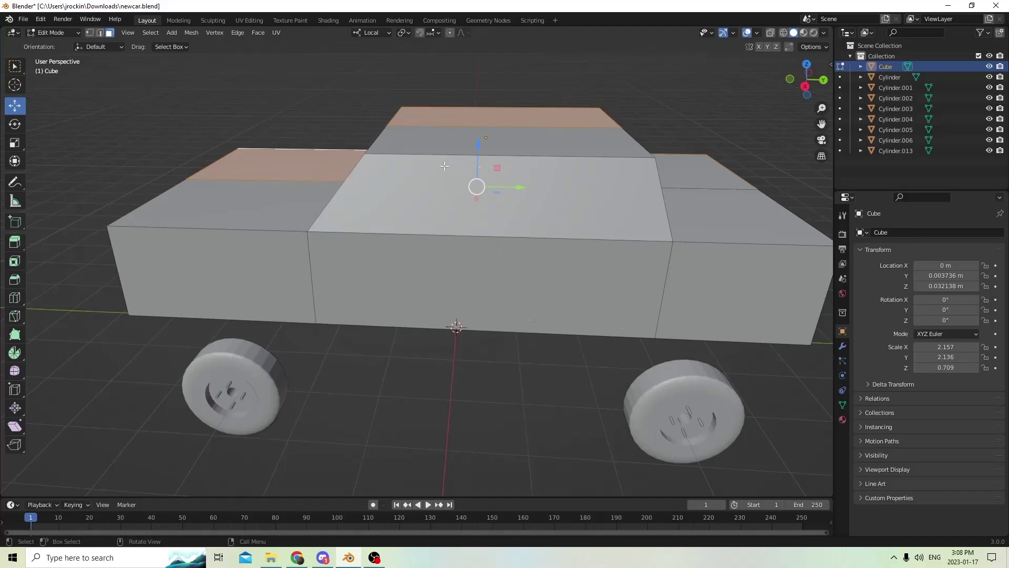
key(x)
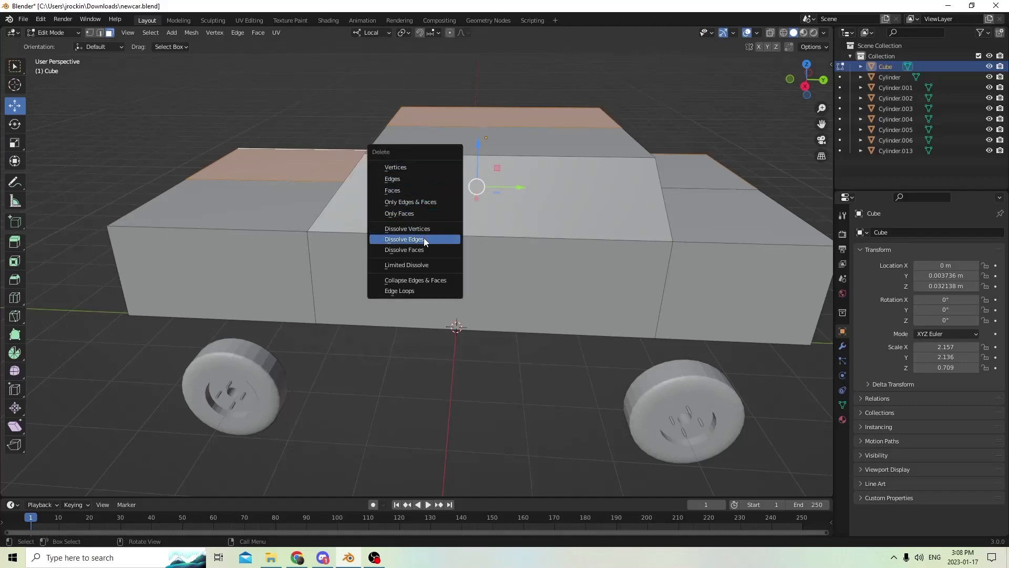
click(400, 189)
Delete the leftover end face of the removed half, leaving only the +X half of the body
middle_drag(399, 188, 487, 164)
click(374, 107)
key(x)
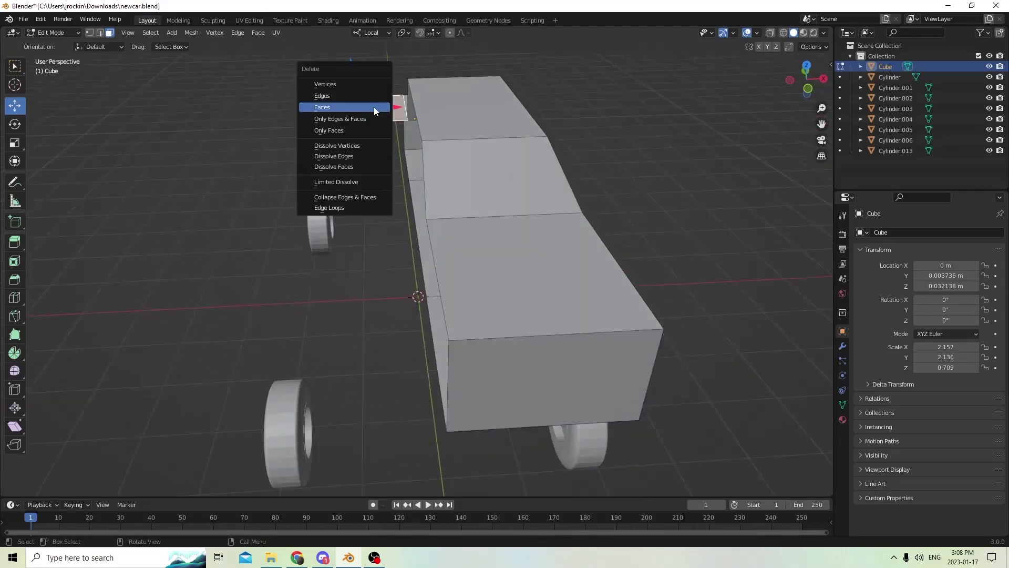
click(373, 107)
Add a vertical loop cut across the middle of the cabin, slid to a factor of about 0.040
middle_drag(374, 107, 289, 101)
middle_drag(467, 151, 419, 138)
key(ctrl+r)
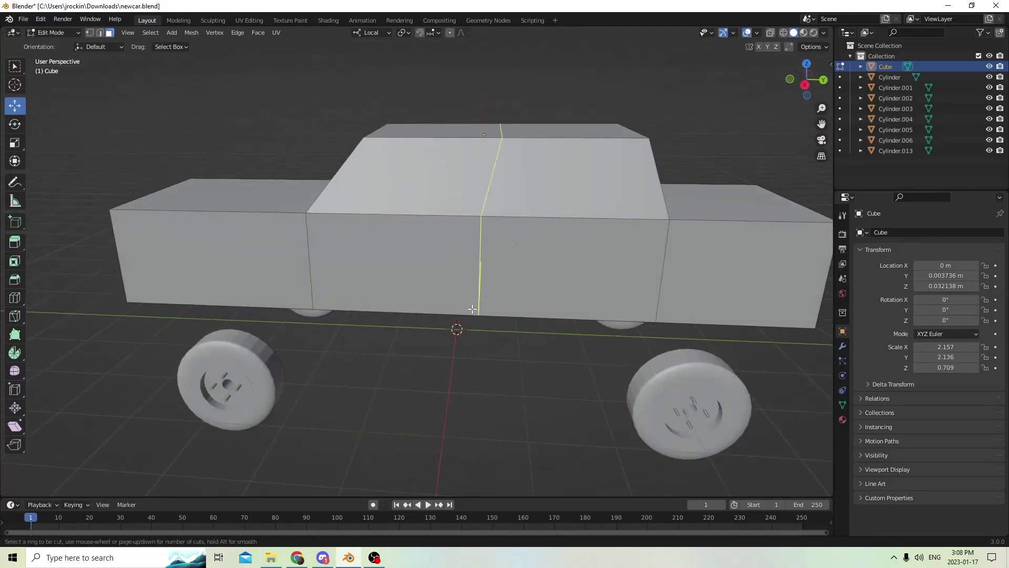
click(476, 310)
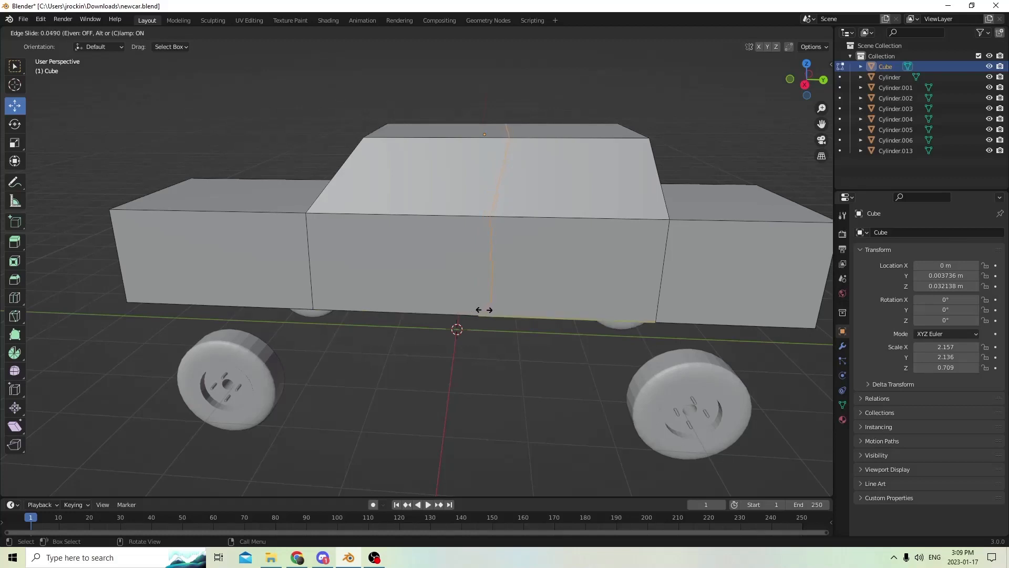
click(482, 310)
Add a second vertical loop cut on the +Y side of the first, slid close to it at about -0.775 to form a narrow pillar
middle_drag(478, 251, 510, 258)
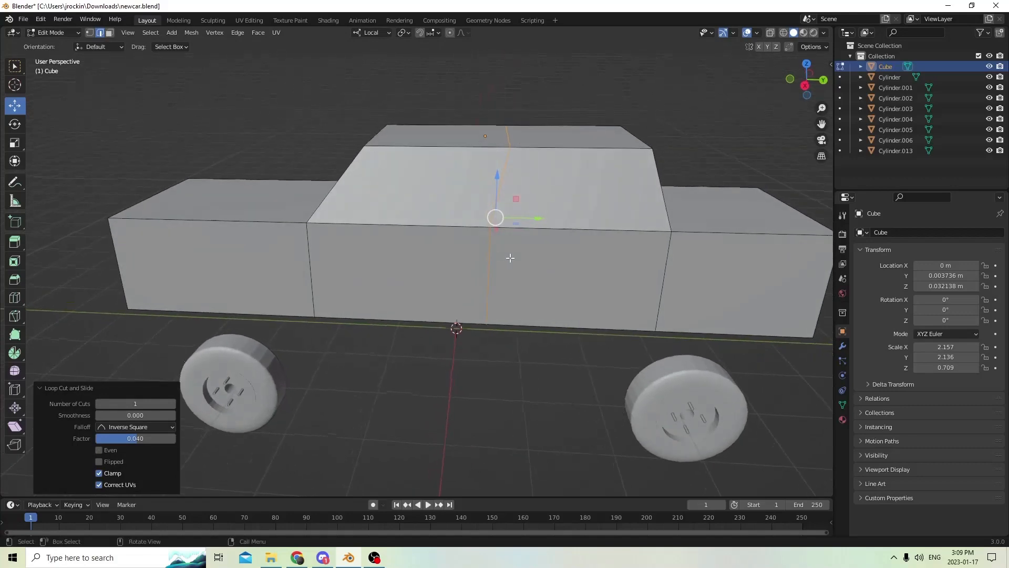
key(ctrl+r)
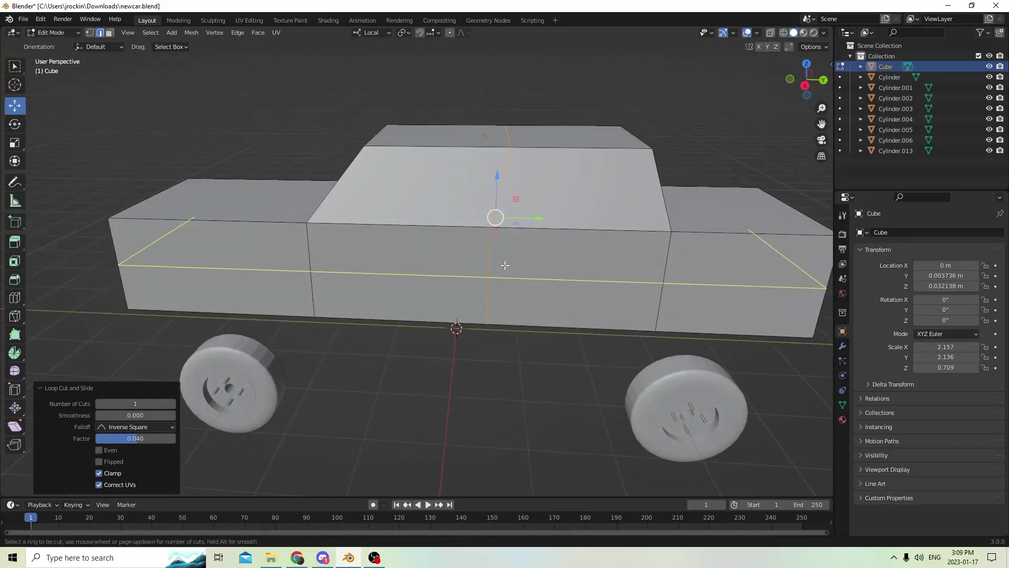
click(513, 314)
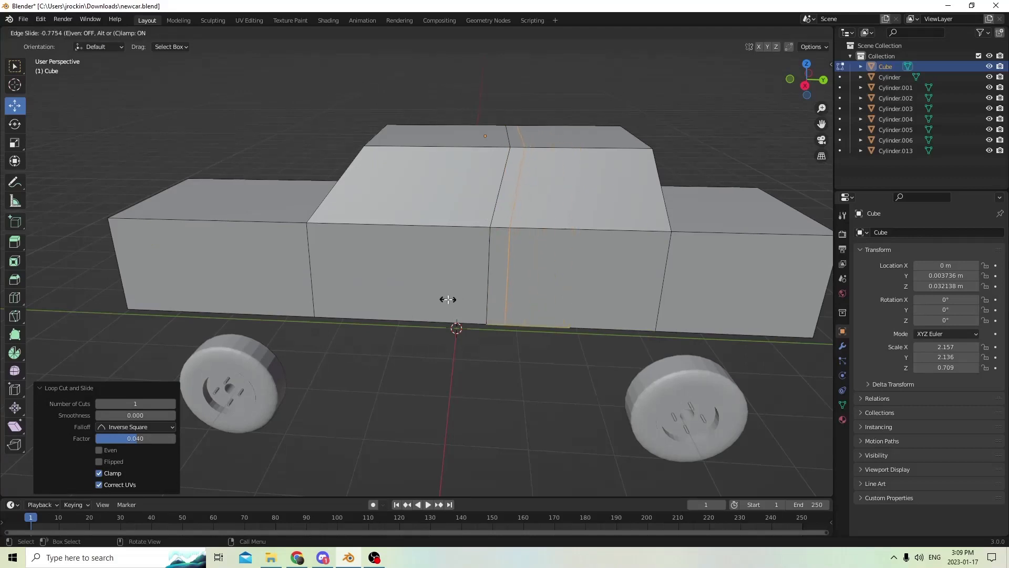
click(448, 299)
Move the roof's two end edges inward along Y, shifting the -Y one by about 0.00136 m
middle_drag(447, 299, 503, 200)
middle_drag(434, 194, 674, 215)
key(Tab)
key(Tab)
key(g)
key(y)
click(649, 252)
click(377, 135)
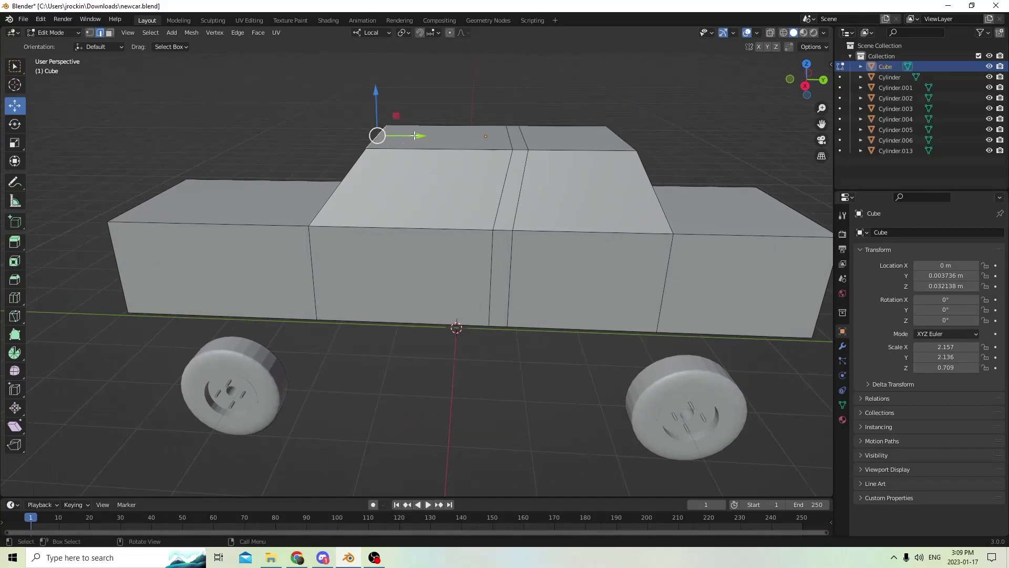
drag(414, 136, 417, 136)
Select the two pillar edges crossing the roof and shift them along Y by about -0.00095 m, plus another -0.00032 m
middle_drag(417, 136, 432, 123)
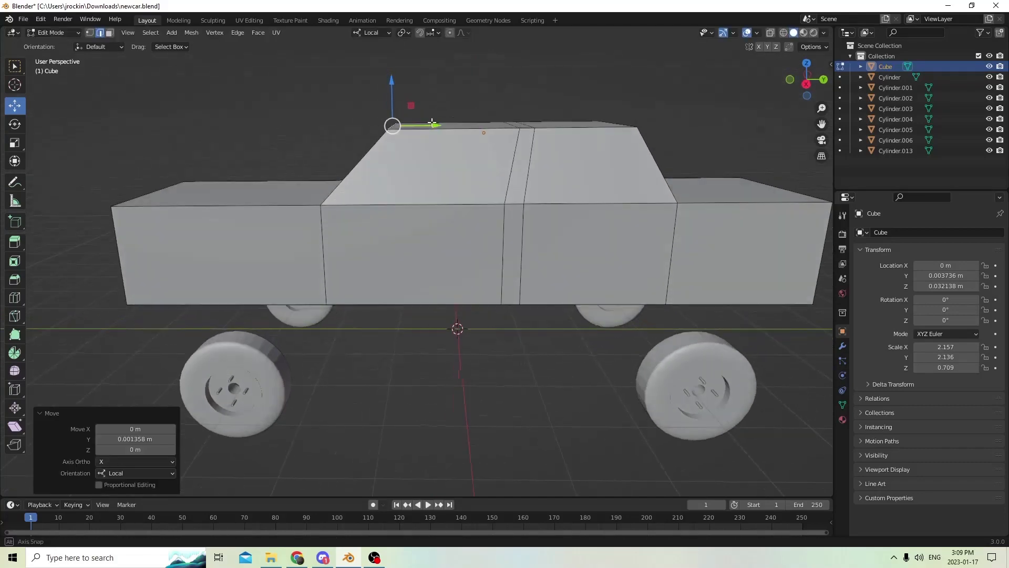
scroll(467, 197, up, 1)
middle_drag(467, 198, 464, 228)
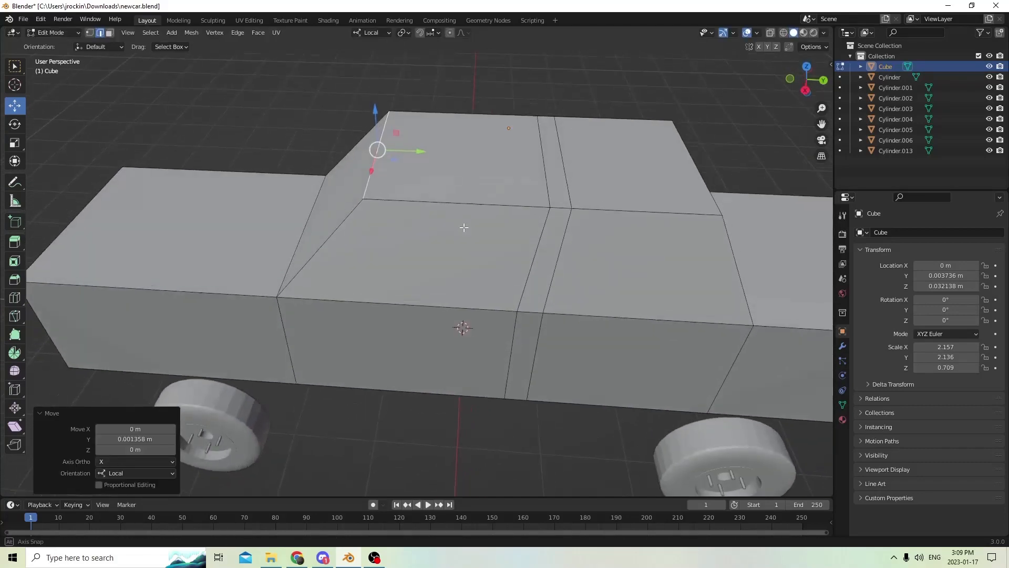
click(542, 175)
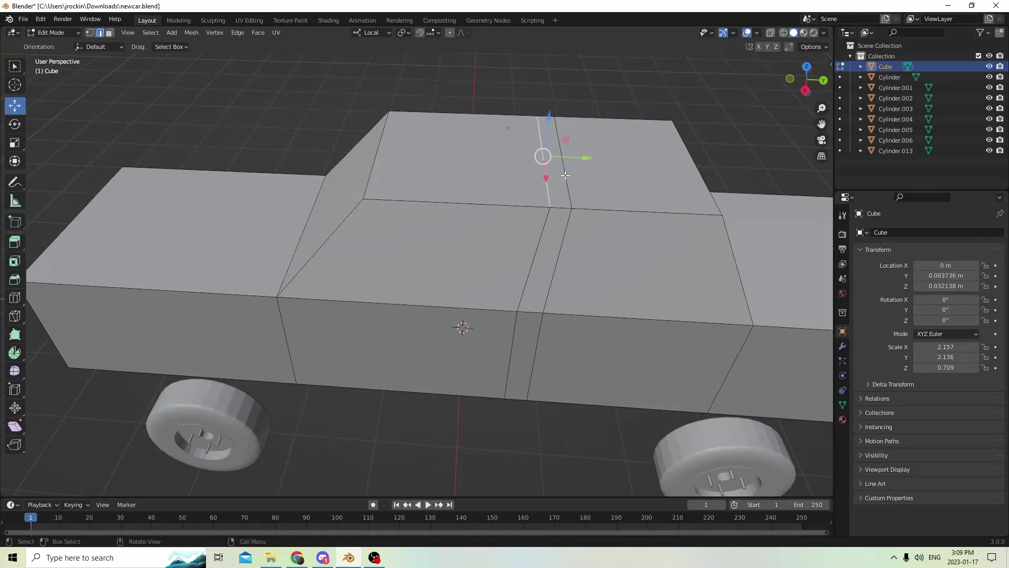
shift+click(565, 175)
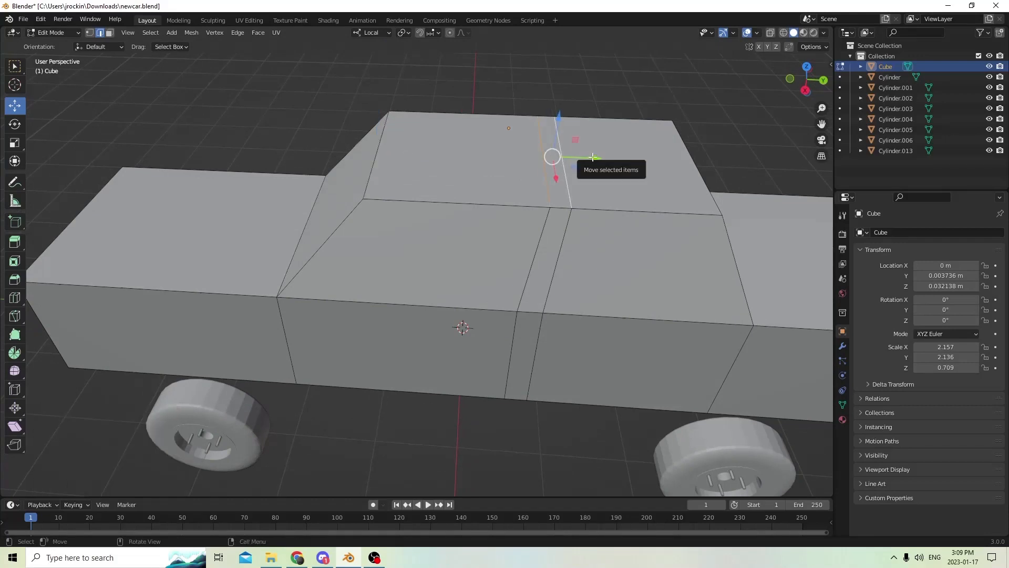
drag(585, 157, 584, 159)
mouse_move(584, 158)
middle_down()
mouse_move(572, 108)
mouse_move(580, 138)
middle_up()
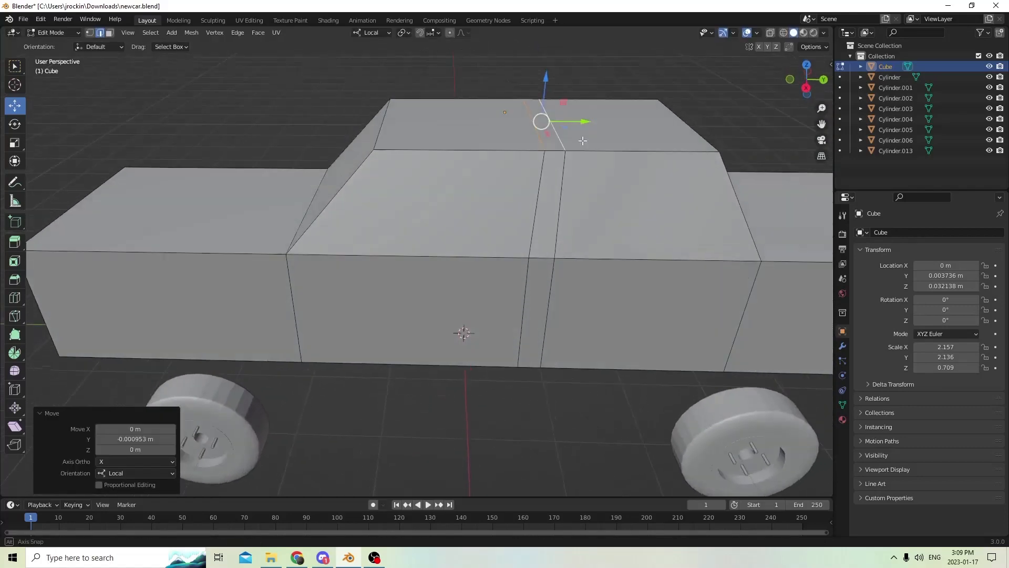
drag(584, 124, 585, 117)
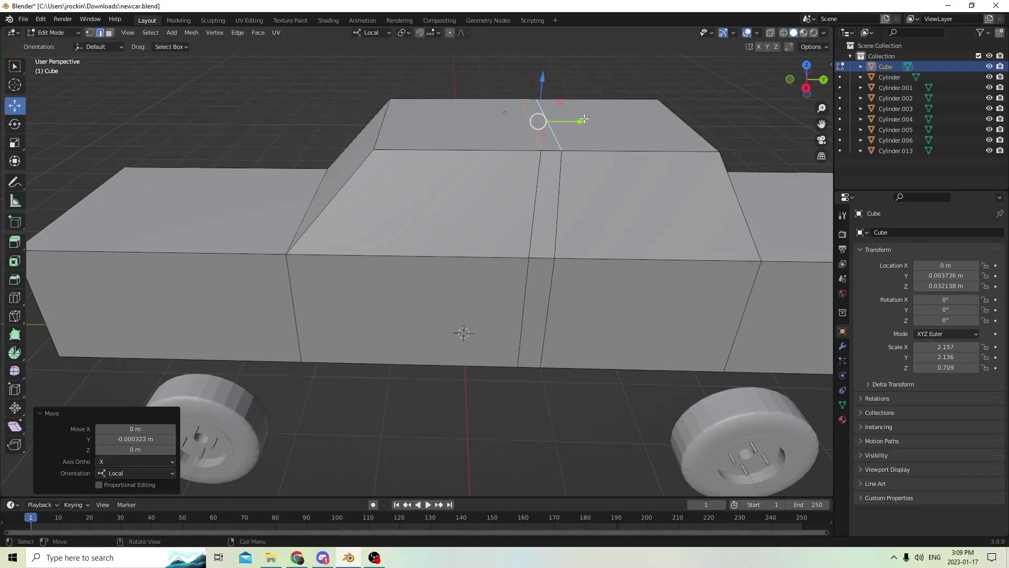
Dissolve the two pillar edges that cross the roof
middle_drag(584, 116, 542, 133)
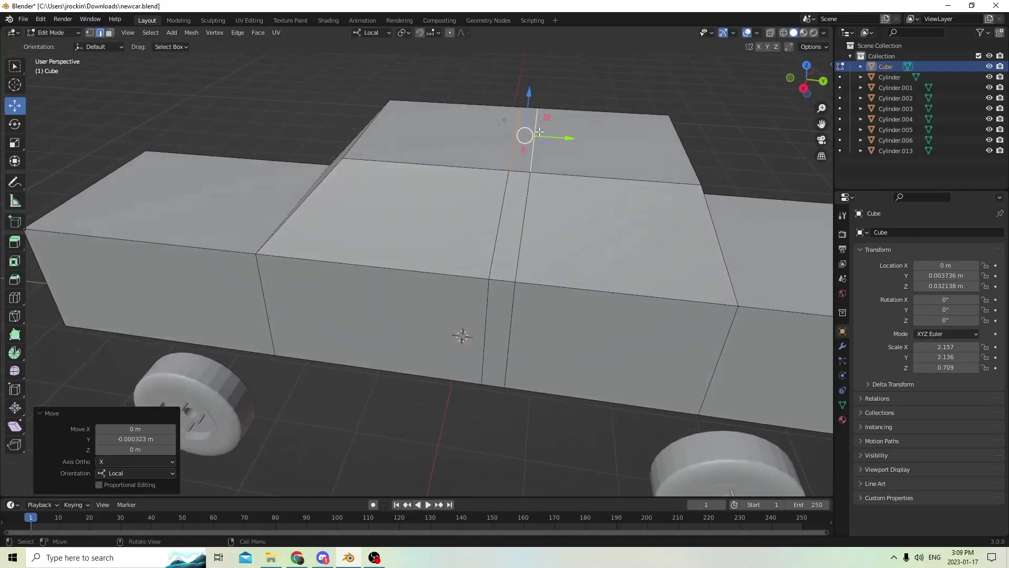
key(x)
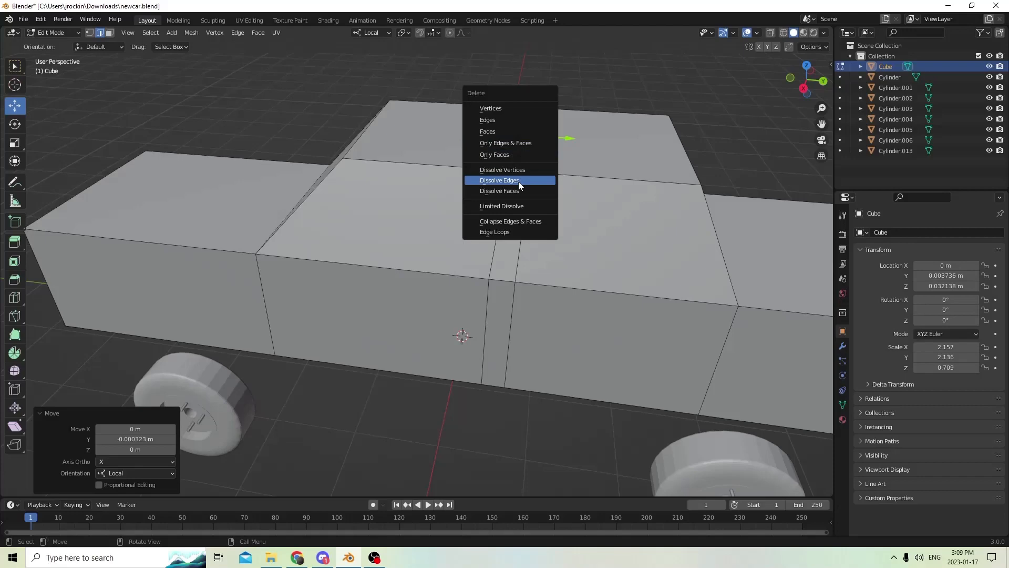
click(518, 181)
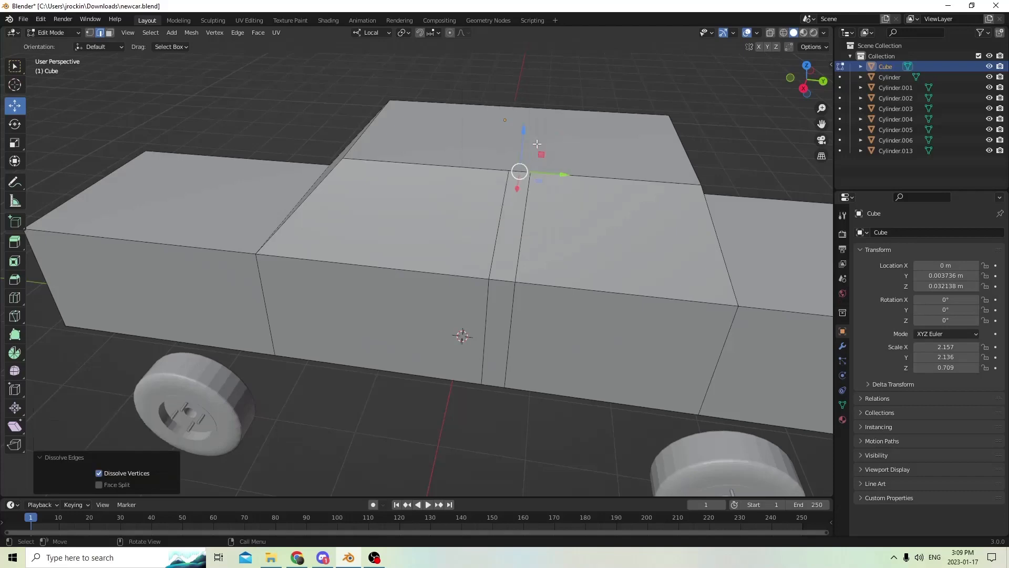
Select the upper and lower edges at both ends of the body and bevel them with a width of about 0.00176 m
scroll(535, 138, down, 2)
middle_drag(583, 126, 649, 137)
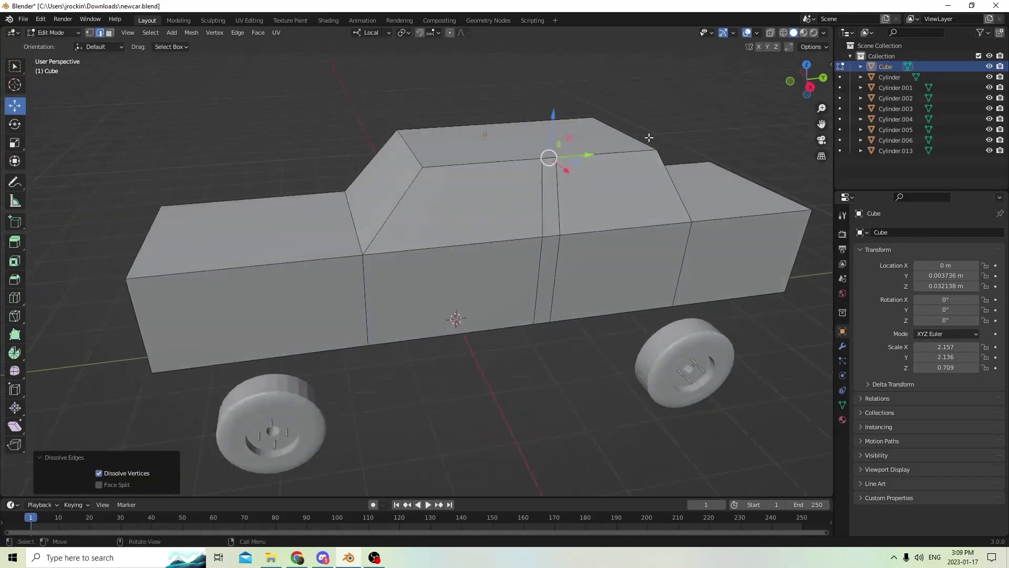
middle_drag(602, 117, 503, 250)
click(499, 322)
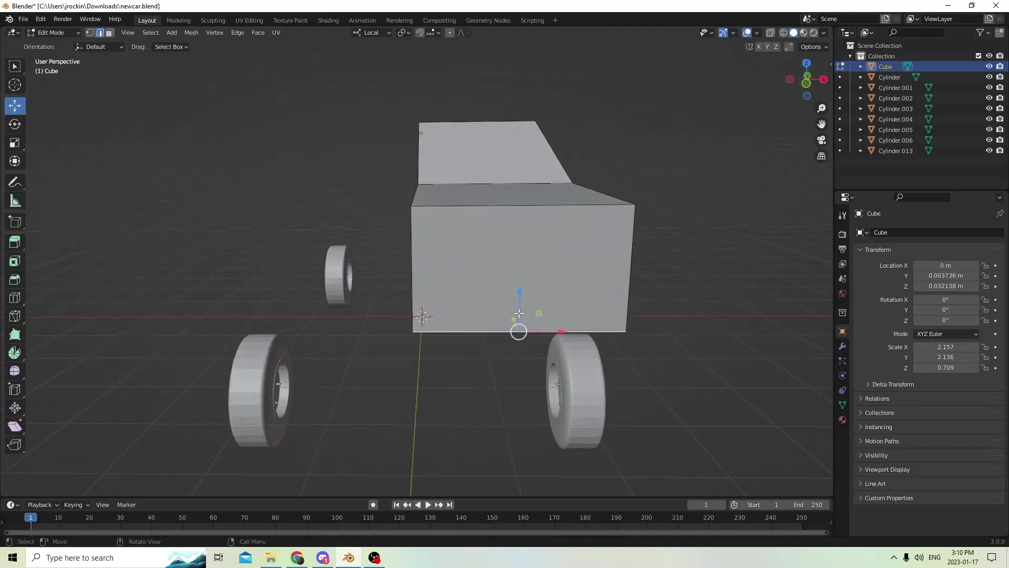
middle_drag(519, 314, 611, 387)
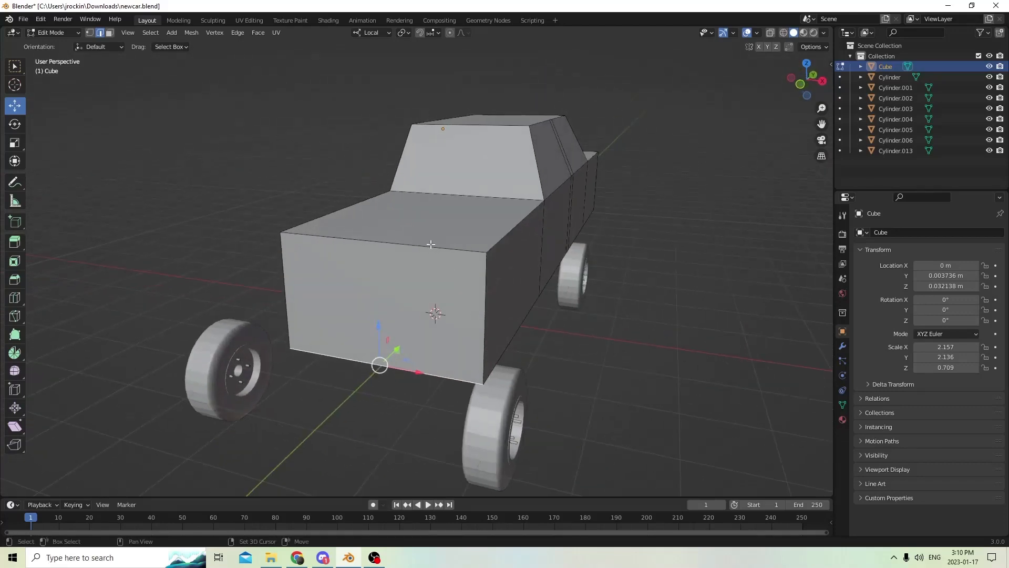
click(431, 244)
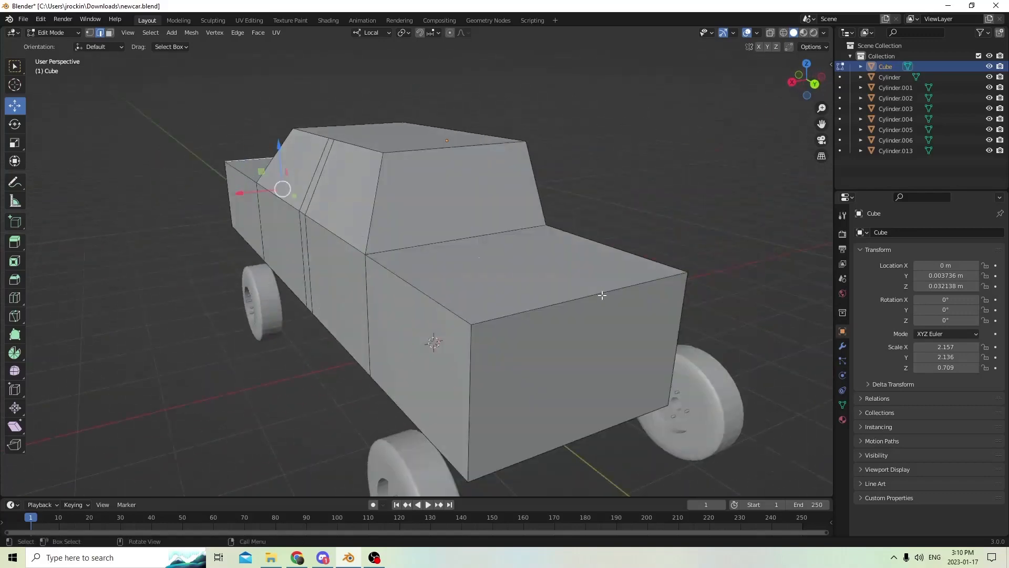
shift+click(614, 426)
key(ctrl+b)
click(654, 427)
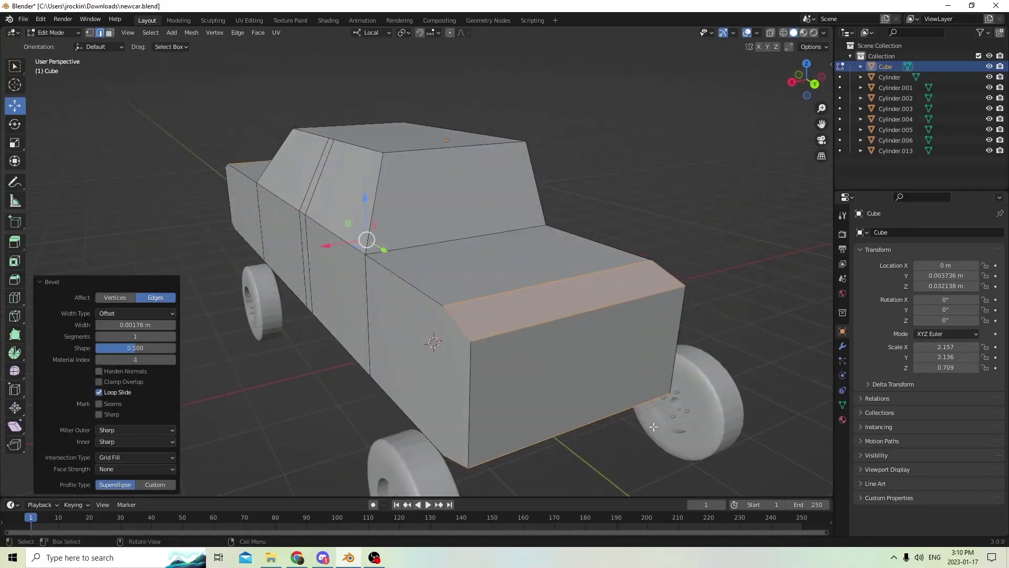
Set the bevel's segments to 8 for rounded body ends
click(172, 337)
click(172, 336)
click(172, 336)
click(172, 336)
click(173, 336)
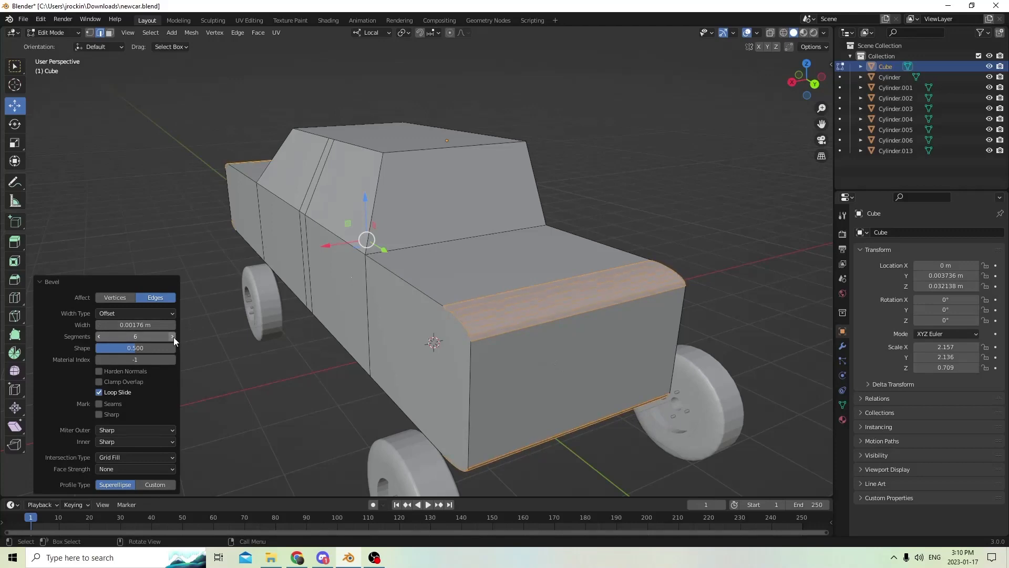
click(172, 336)
click(173, 336)
Undo the bevel and bevel the same end edges again with a wider offset of about 0.00549 m and 8 segments
middle_drag(273, 297, 300, 294)
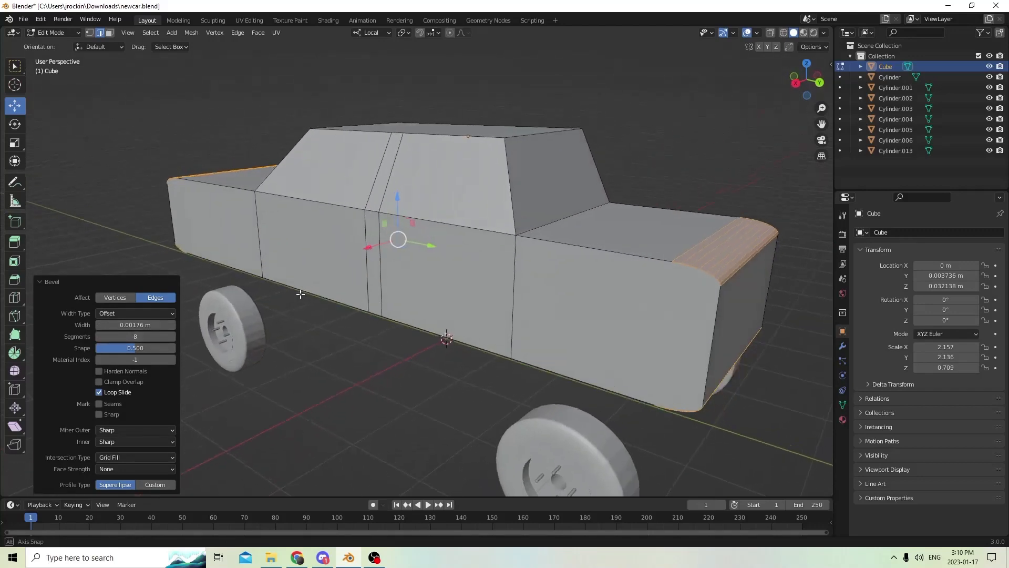
middle_drag(535, 281, 435, 274)
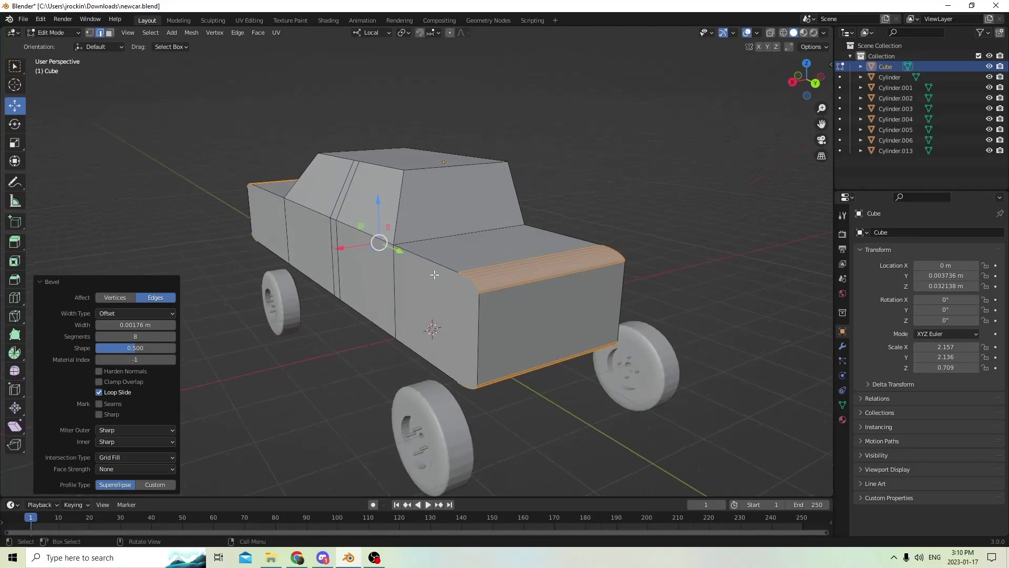
click(41, 19)
click(57, 32)
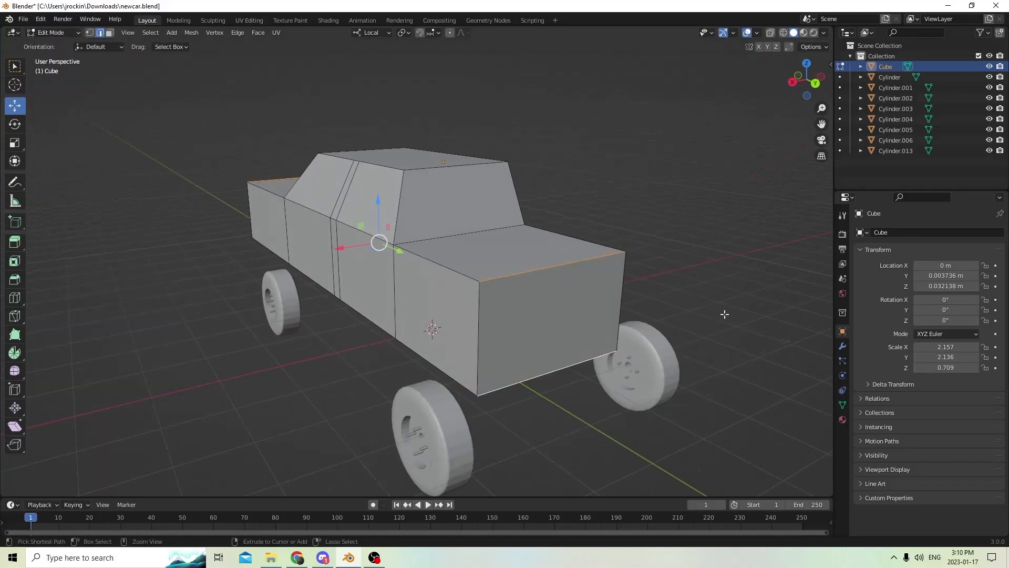
key(ctrl+b)
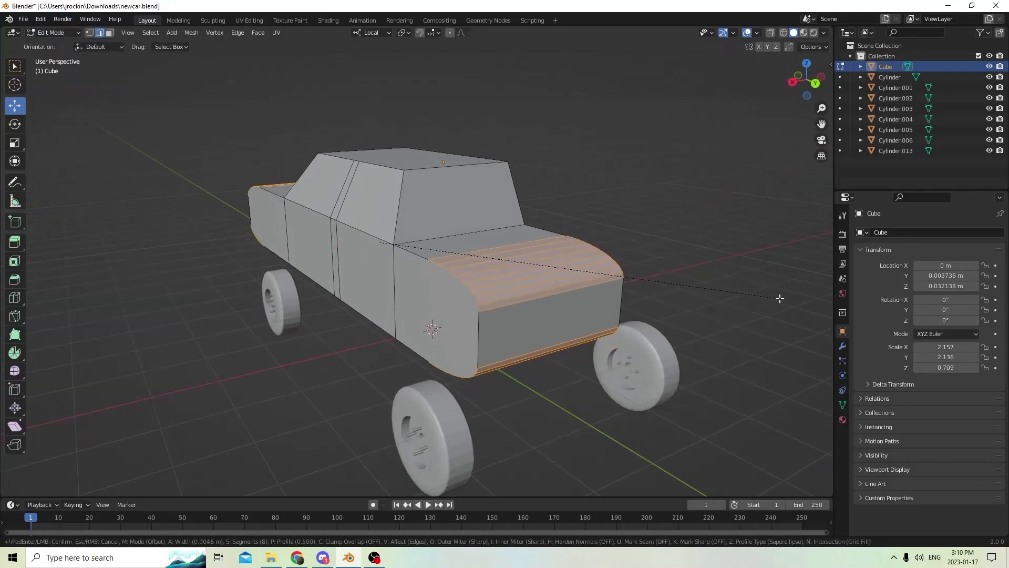
click(787, 296)
middle_drag(788, 296, 690, 207)
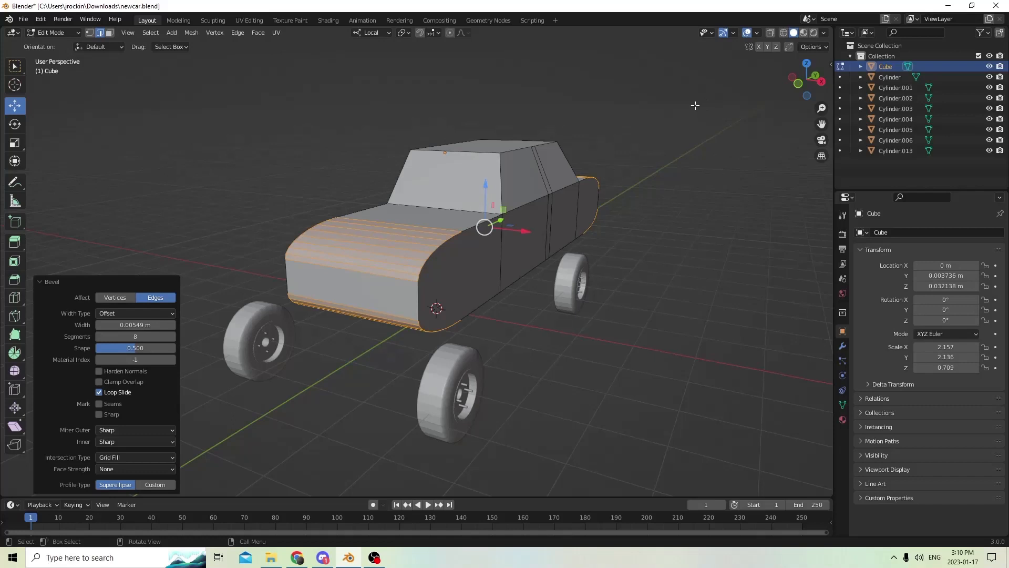
Undo the wider bevel on the body's end edges
middle_drag(671, 143, 570, 126)
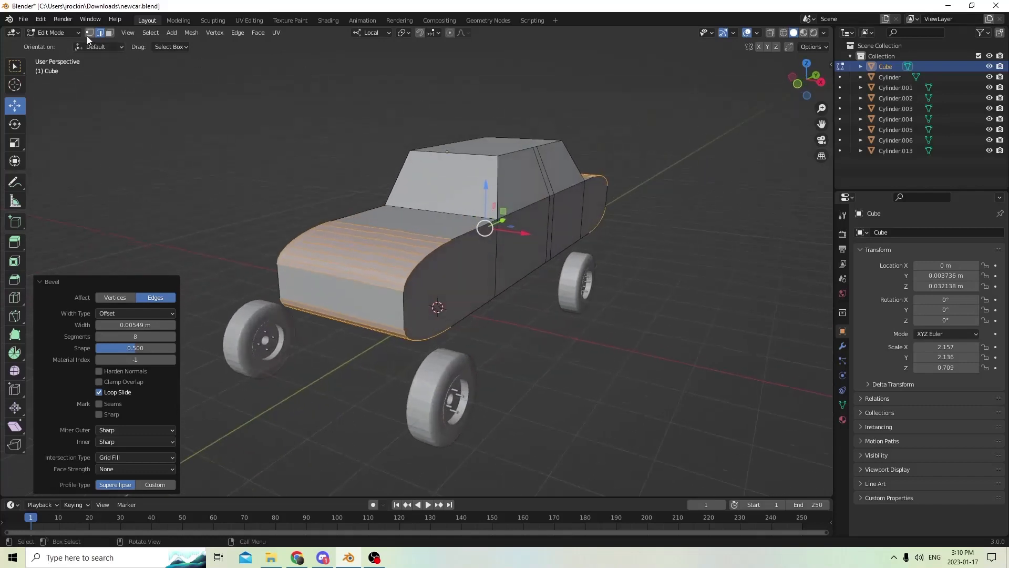
click(41, 19)
click(42, 20)
click(41, 19)
click(53, 33)
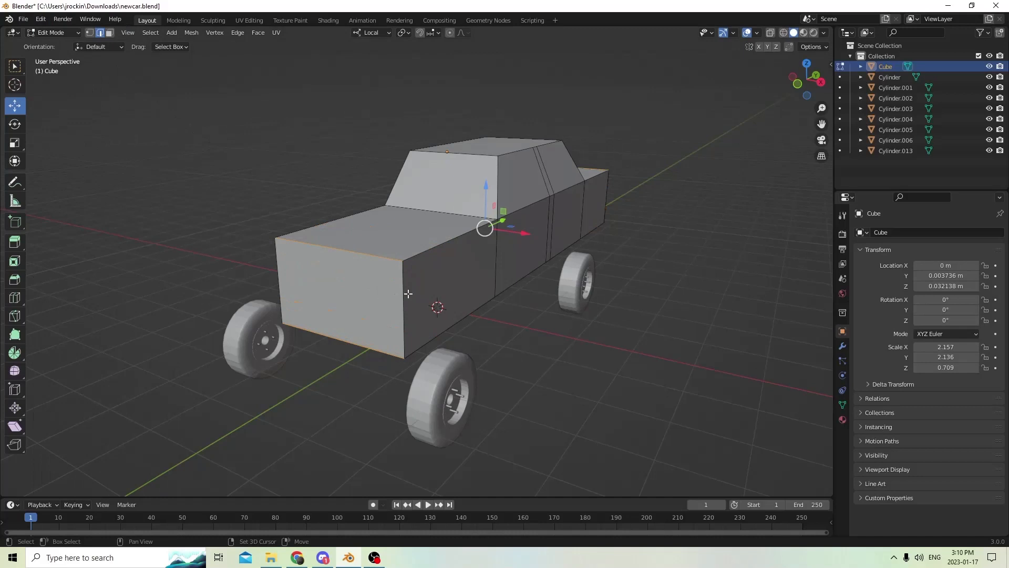
Add the body's vertical corner edge, the cabin pillar and roof side edges, and the hood and trunk side edges to the selection
middle_drag(413, 249, 399, 225)
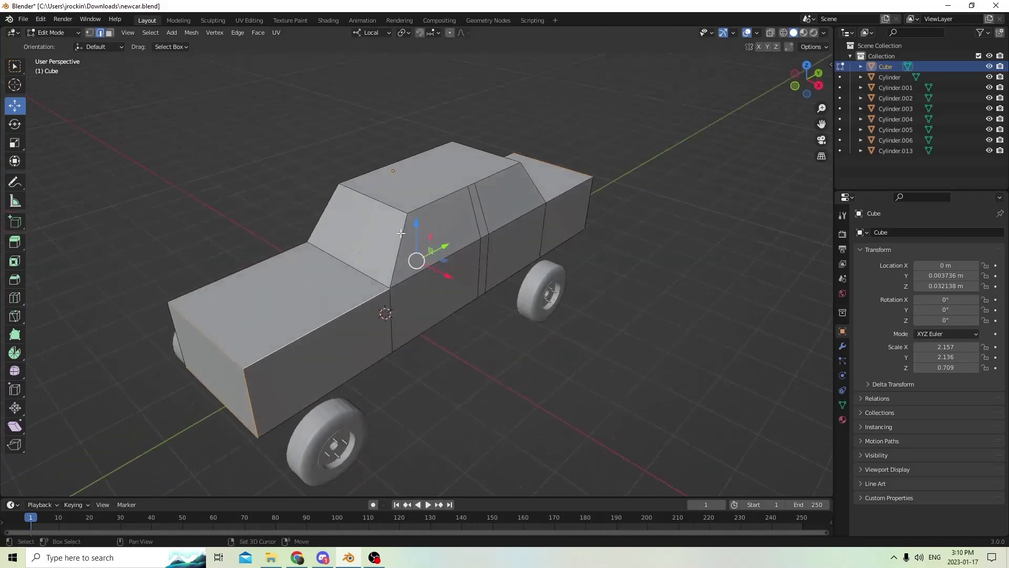
shift+click(397, 209)
shift+click(432, 200)
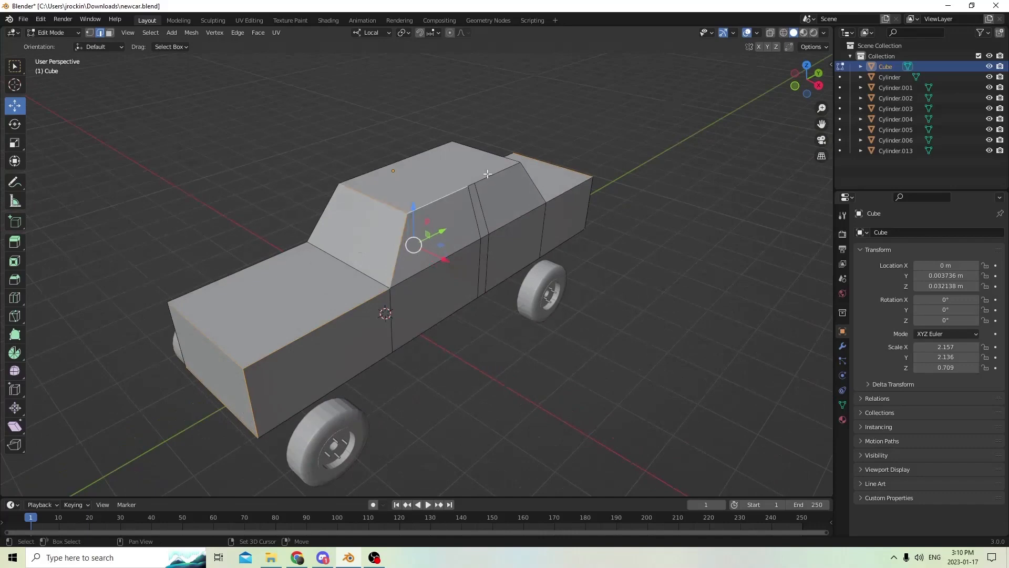
shift+click(492, 174)
middle_drag(490, 153, 526, 232)
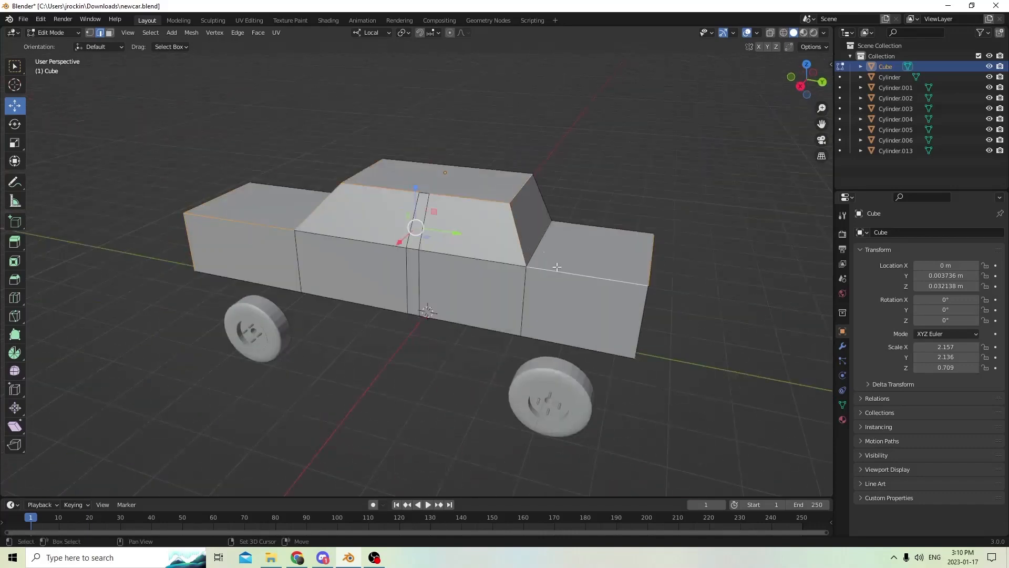
middle_drag(557, 267, 503, 221)
shift+click(533, 306)
middle_drag(496, 281, 593, 280)
Extend the selection with all lower side edges running along the body's length
shift+click(584, 274)
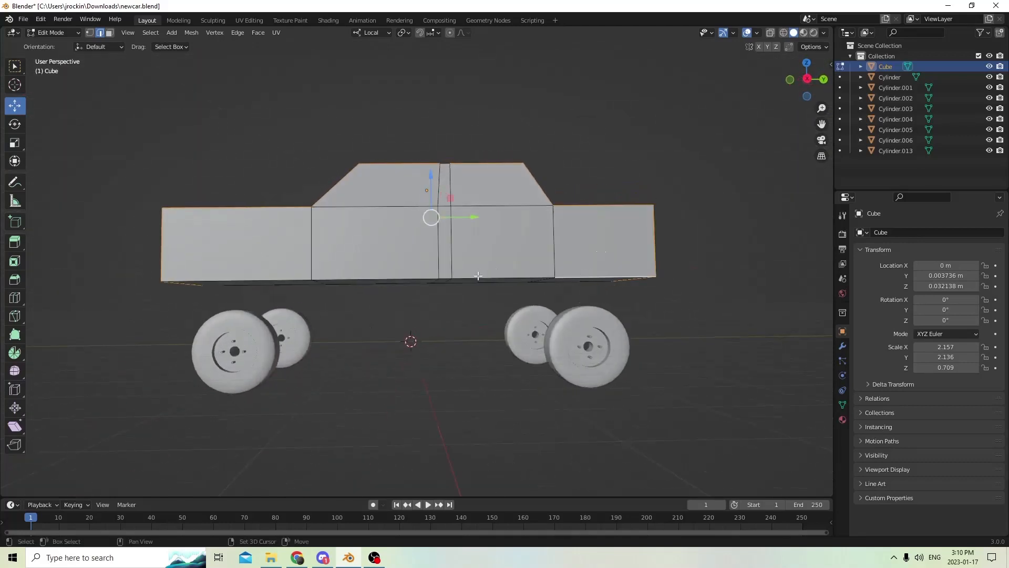
shift+click(479, 276)
shift+click(442, 277)
shift+click(322, 281)
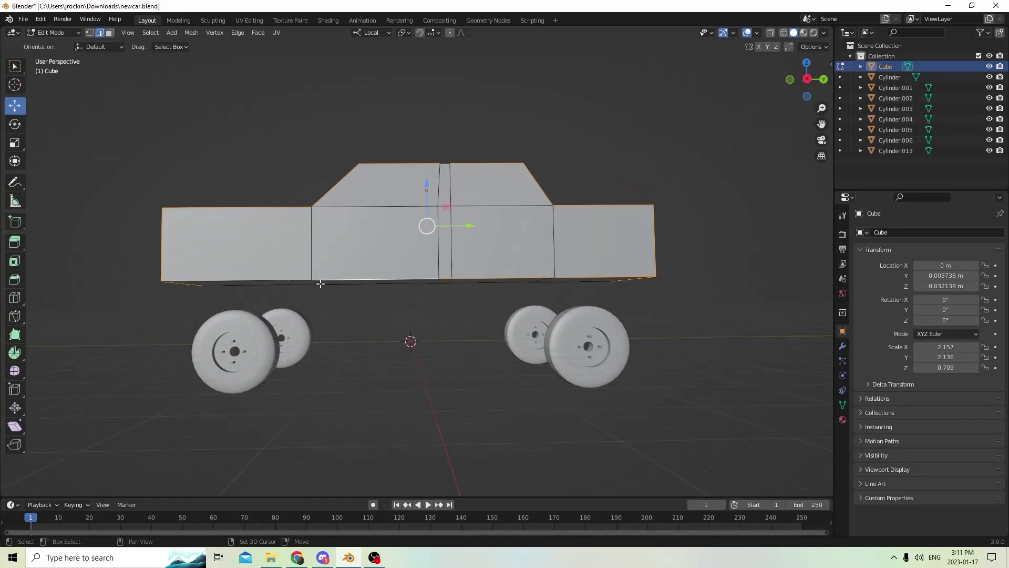
shift+click(275, 279)
middle_drag(274, 279, 441, 334)
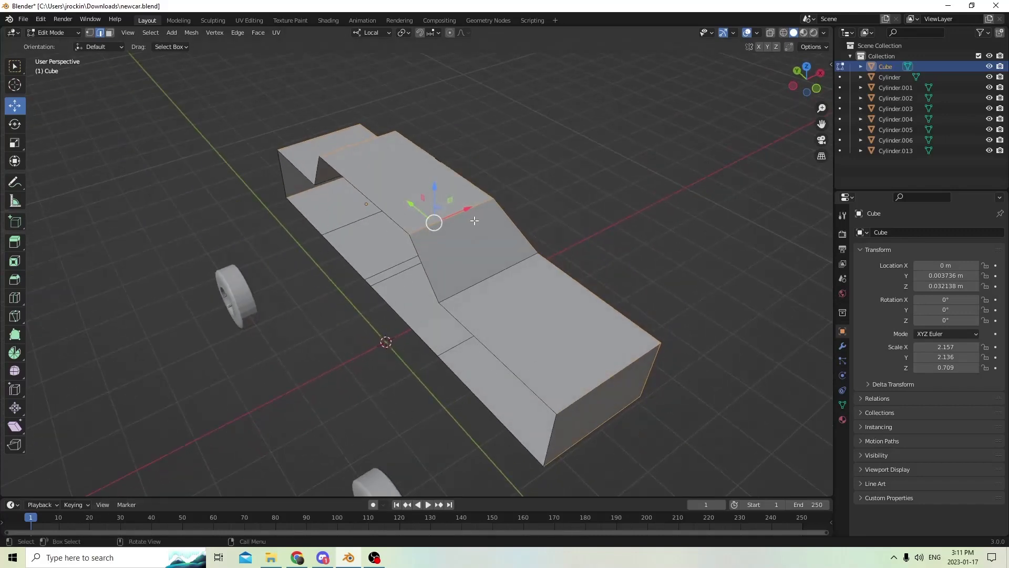
Try beveling the selected body edges with a width of about 0.00272 m and 8 segments, and undo it
middle_drag(475, 220, 562, 234)
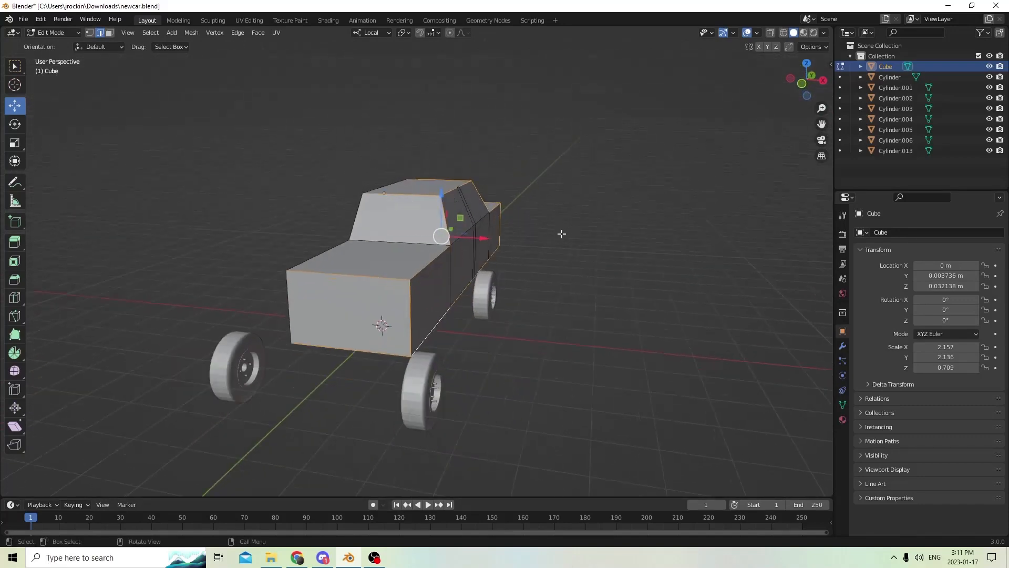
scroll(559, 234, up, 2)
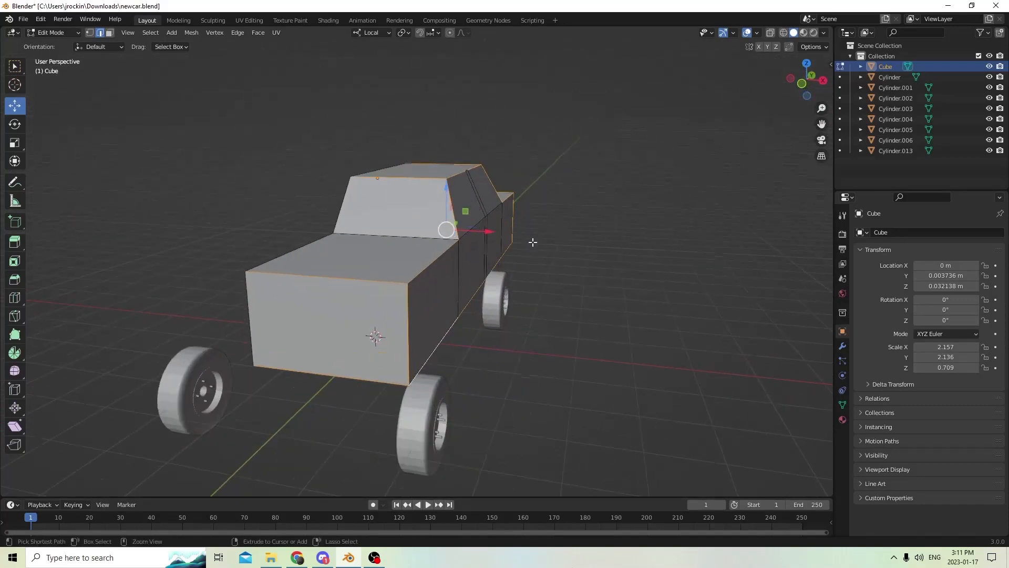
key(ctrl+b)
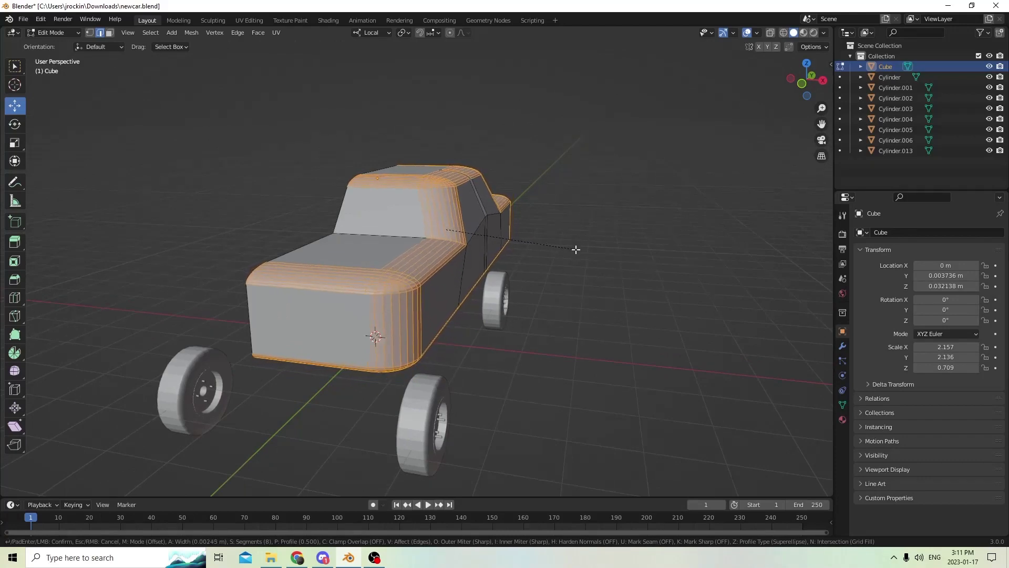
click(578, 248)
middle_drag(579, 248, 446, 316)
scroll(444, 295, up, 3)
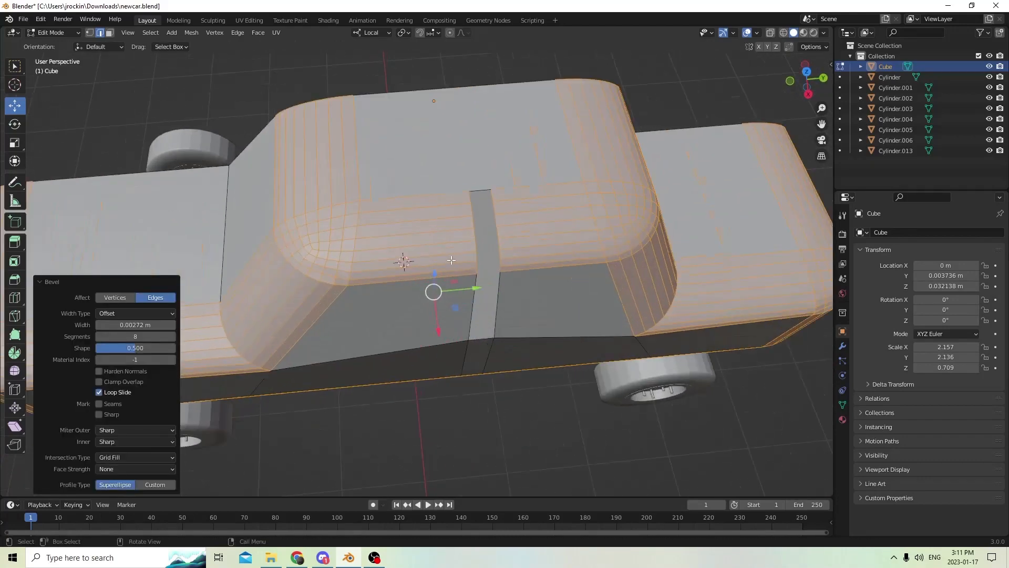
middle_drag(439, 237, 391, 238)
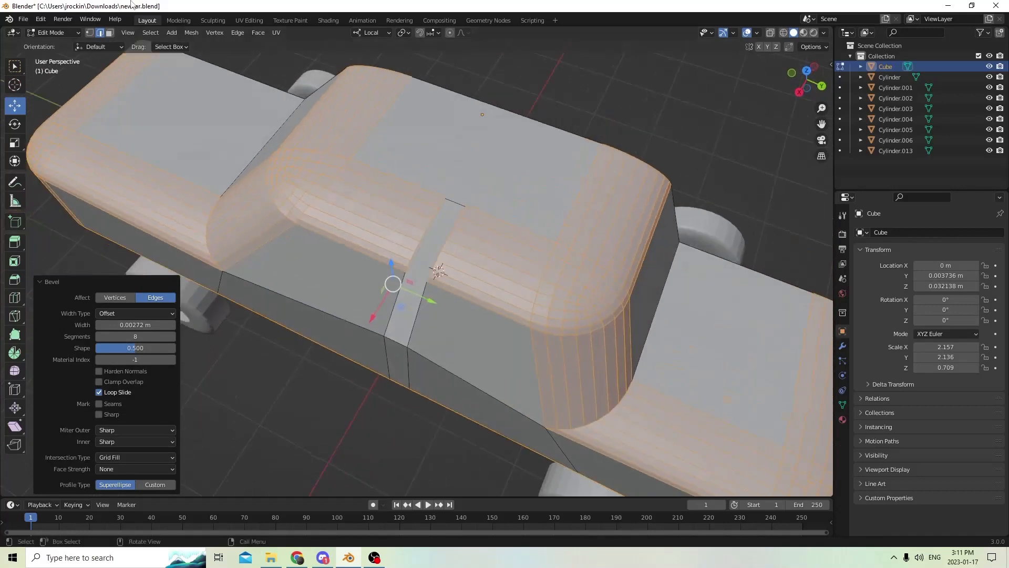
click(54, 30)
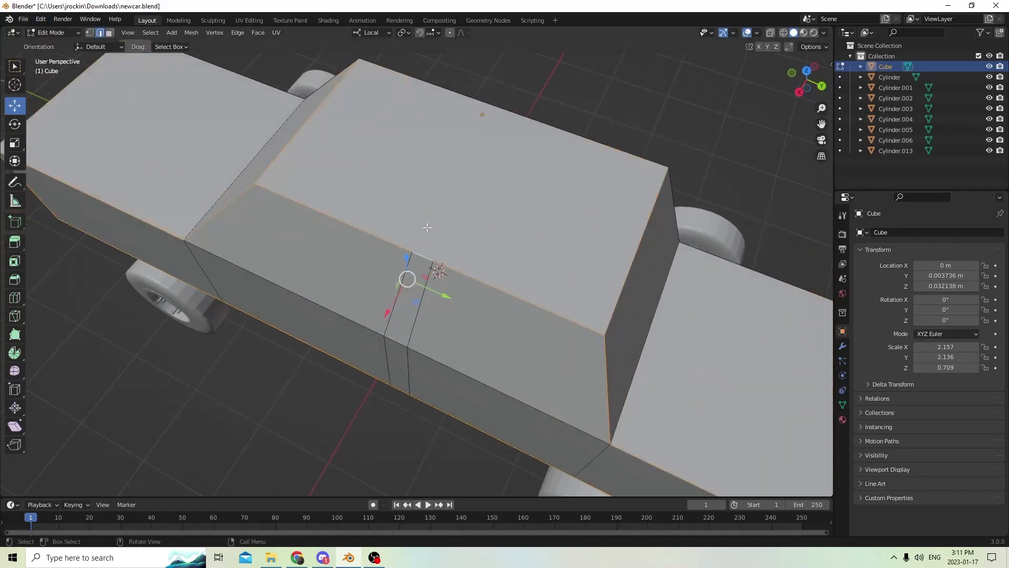
Bevel the selected body edges with a width of about 0.00304 m and 8 segments, and check the rounded shape in Object Mode
middle_drag(427, 227, 608, 211)
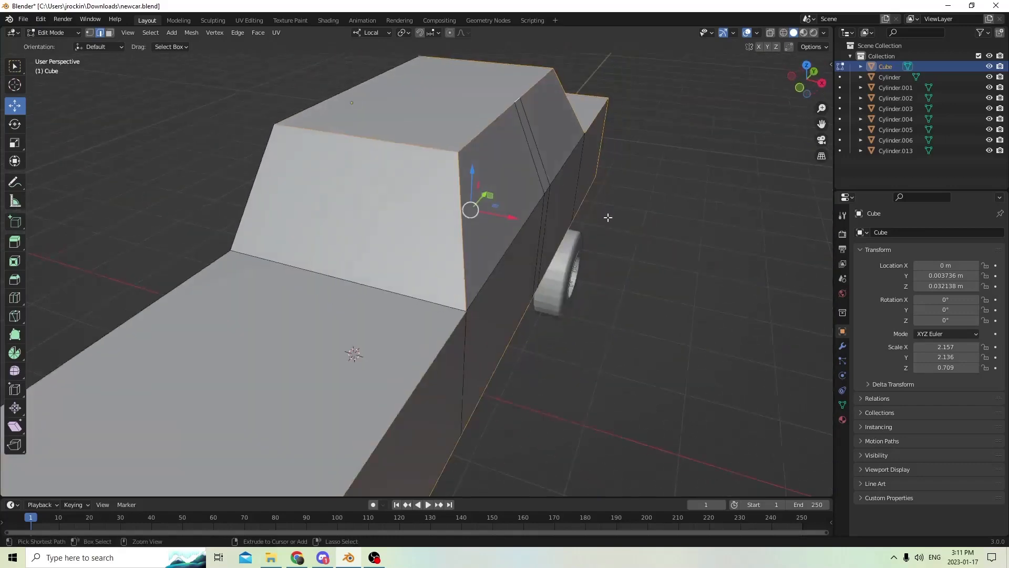
key(ctrl+b)
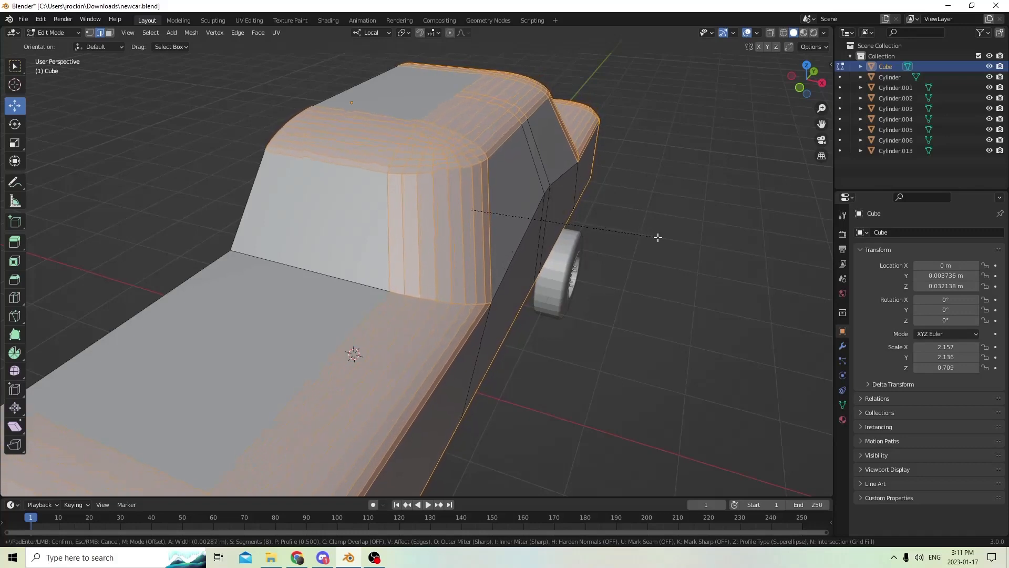
click(660, 238)
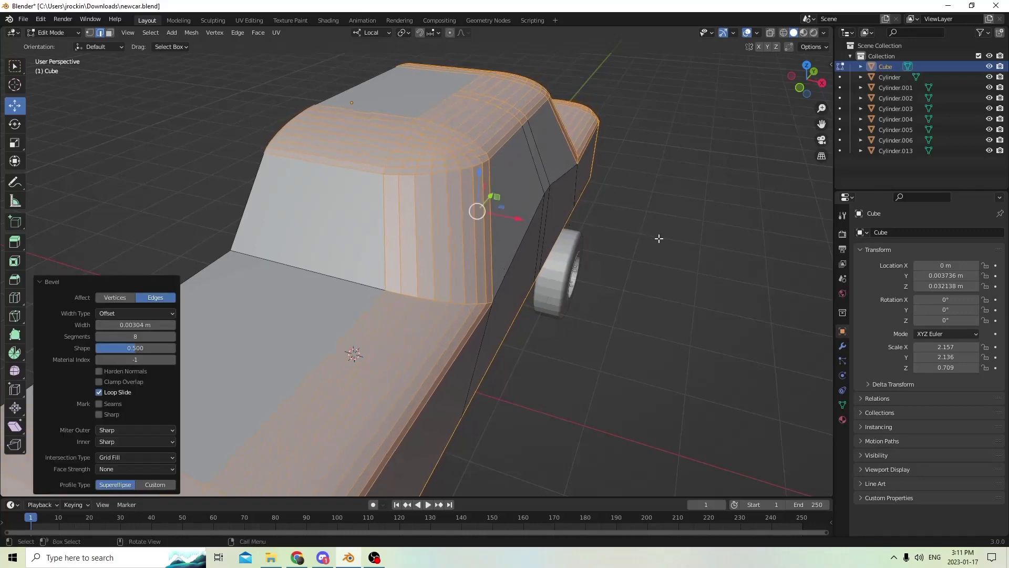
middle_drag(661, 238, 426, 190)
key(Tab)
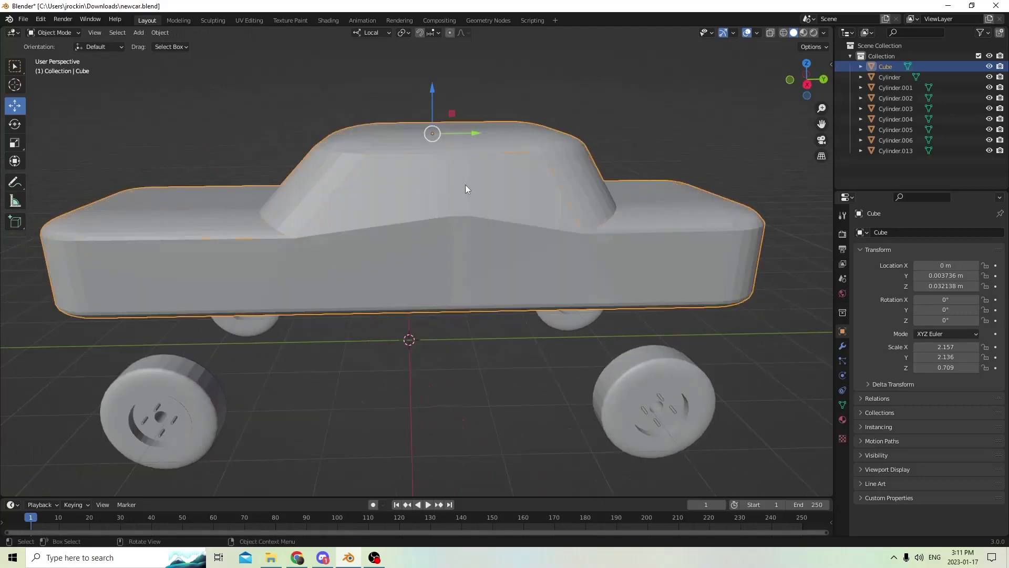
Lower the short beltline edge between the door pillar lines and adjust it sideways until the beltline runs straight
key(Tab)
click(460, 217)
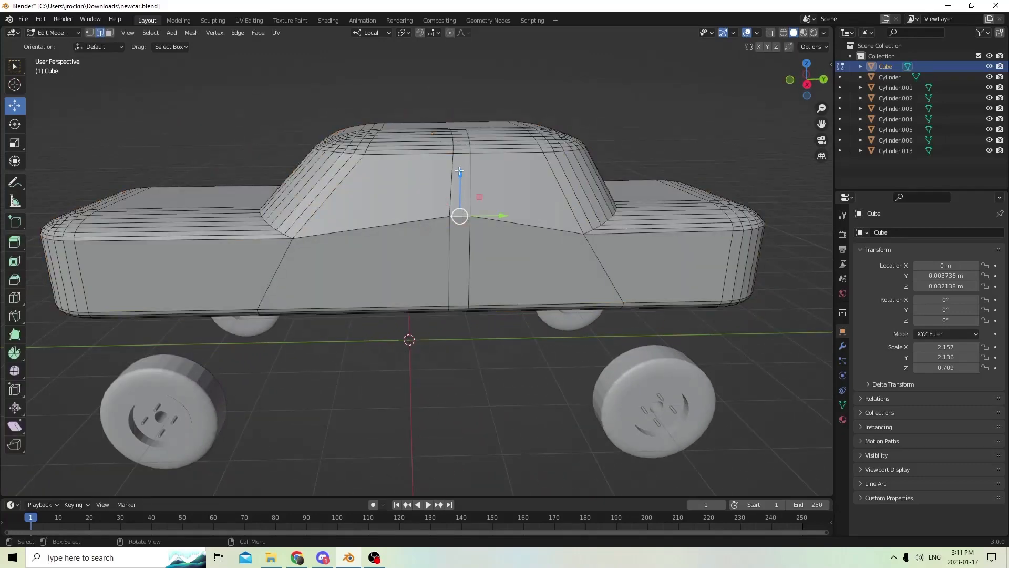
drag(461, 175, 460, 195)
middle_drag(460, 195, 570, 209)
drag(580, 201, 590, 202)
middle_drag(590, 202, 577, 233)
Select the lower edge path of the cabin divider at the +Y end and move it about -0.0051 m along Y to make the divider vertical
click(598, 242)
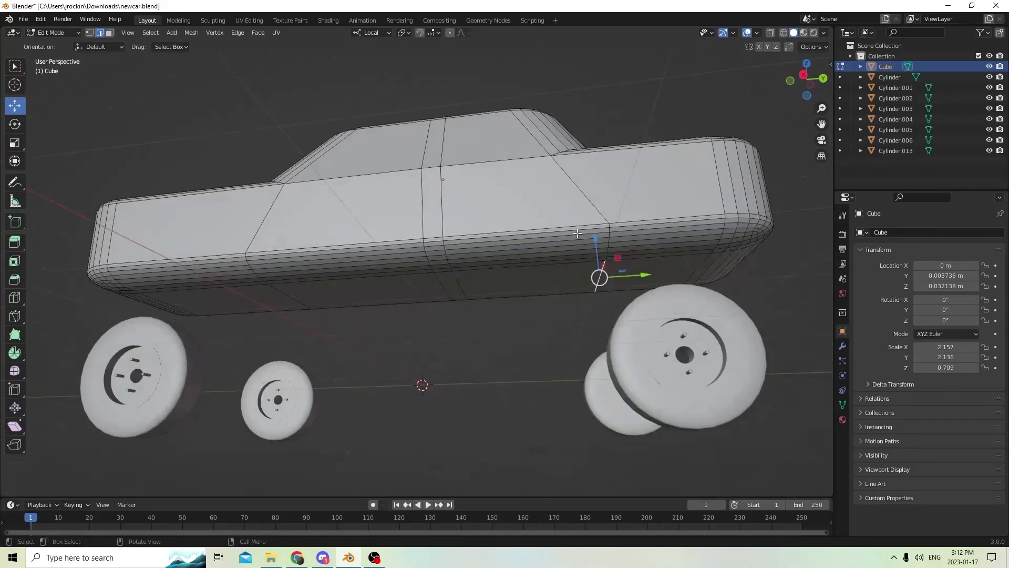
ctrl+click(609, 225)
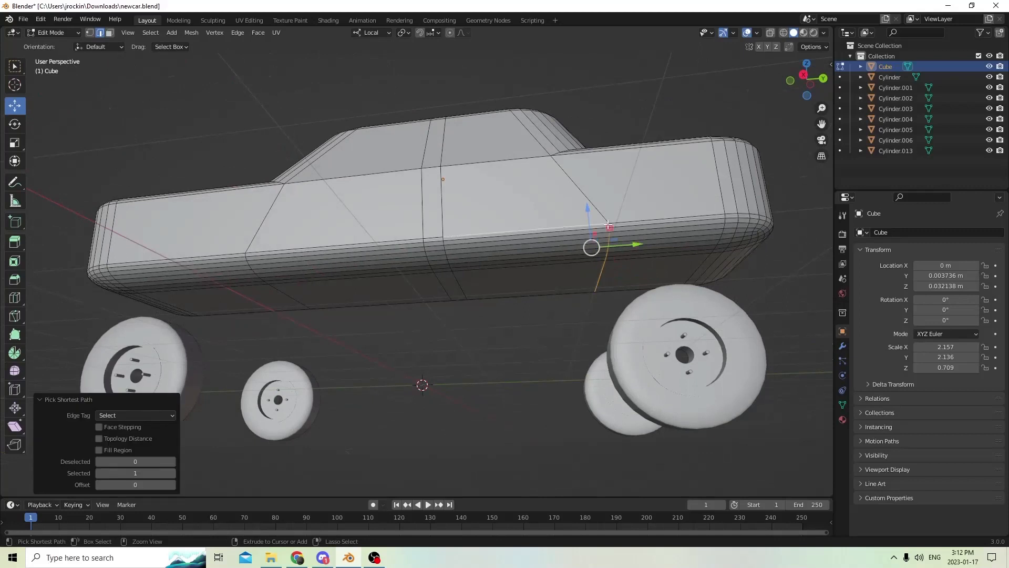
middle_drag(616, 234, 594, 253)
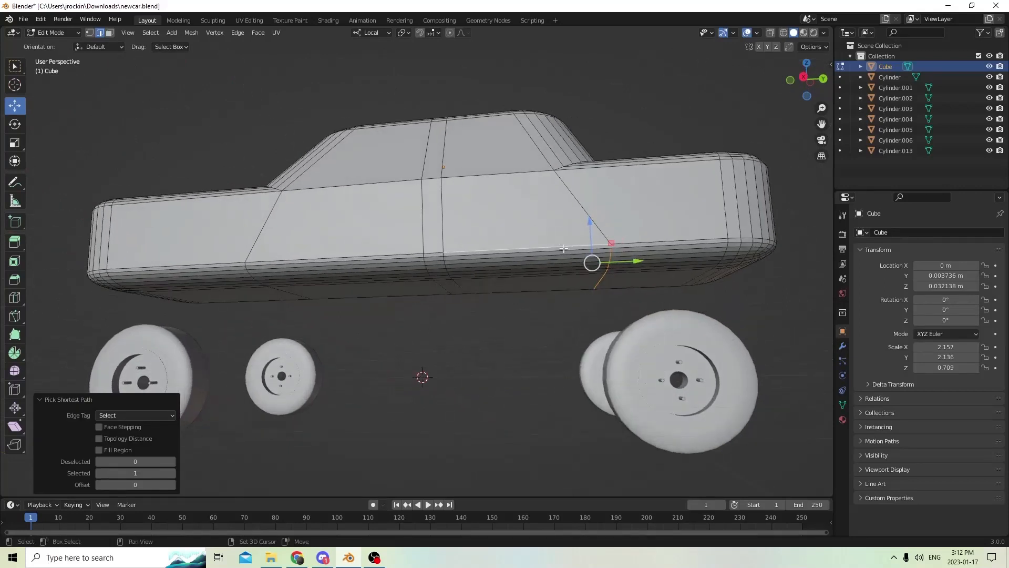
click(590, 253)
shift+click(566, 246)
shift+click(569, 251)
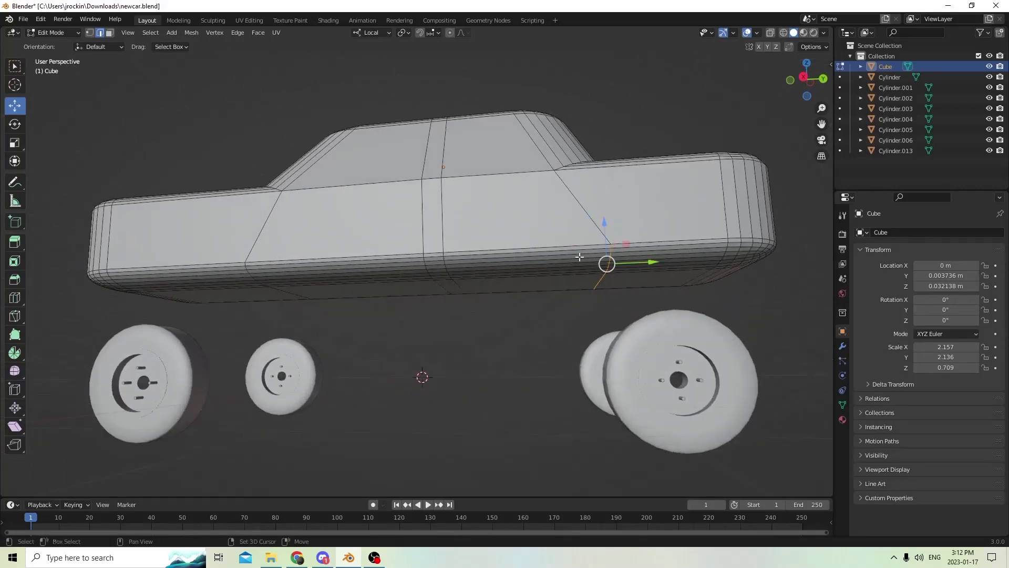
drag(651, 263, 601, 279)
middle_drag(601, 279, 592, 282)
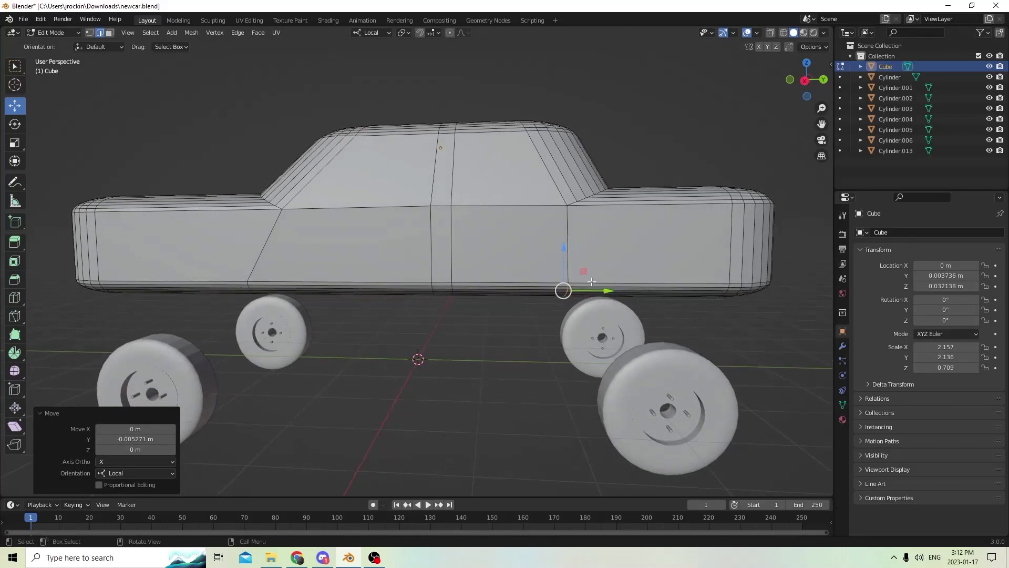
drag(606, 291, 608, 291)
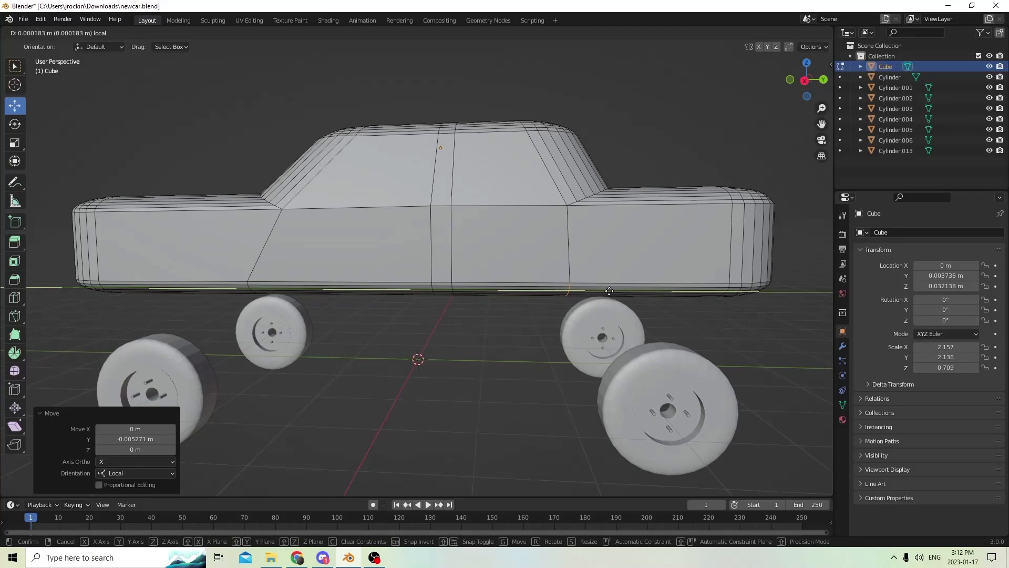
drag(609, 291, 608, 291)
Move the lower edge path of the cabin divider at the -Y end about 0.0045 m along Y to straighten that divider
middle_drag(609, 291, 343, 256)
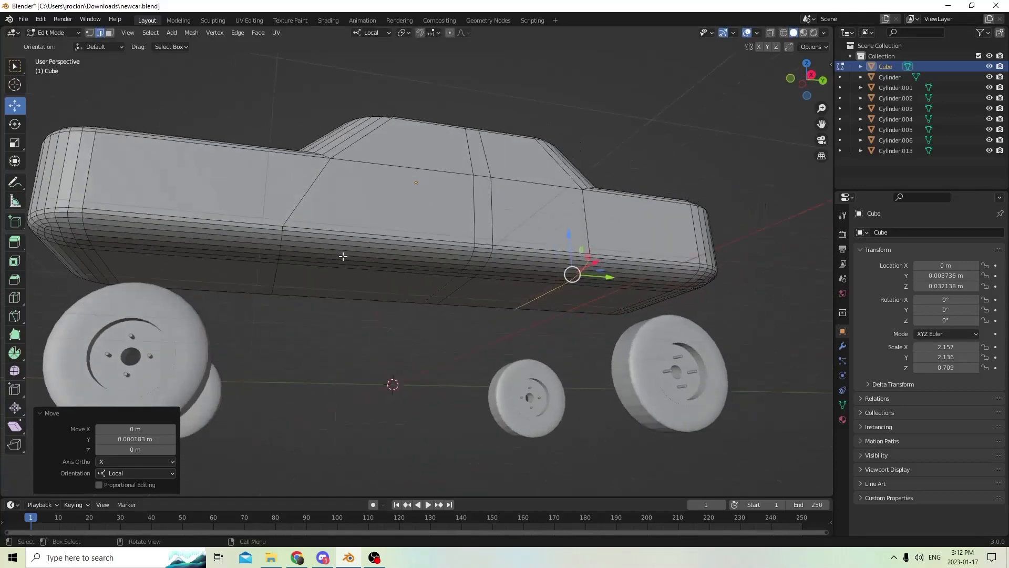
click(275, 275)
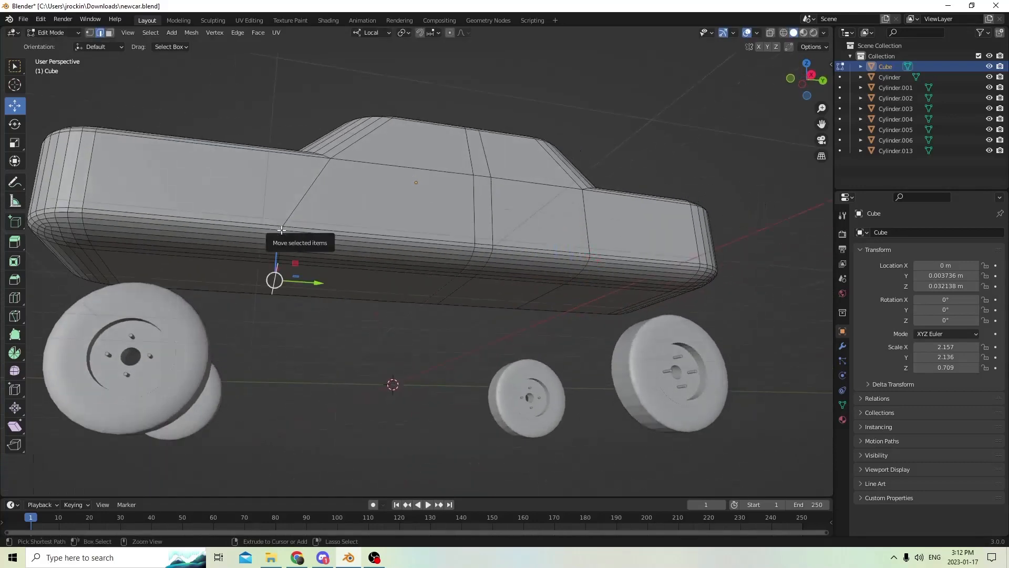
ctrl+click(281, 231)
middle_drag(282, 231, 326, 298)
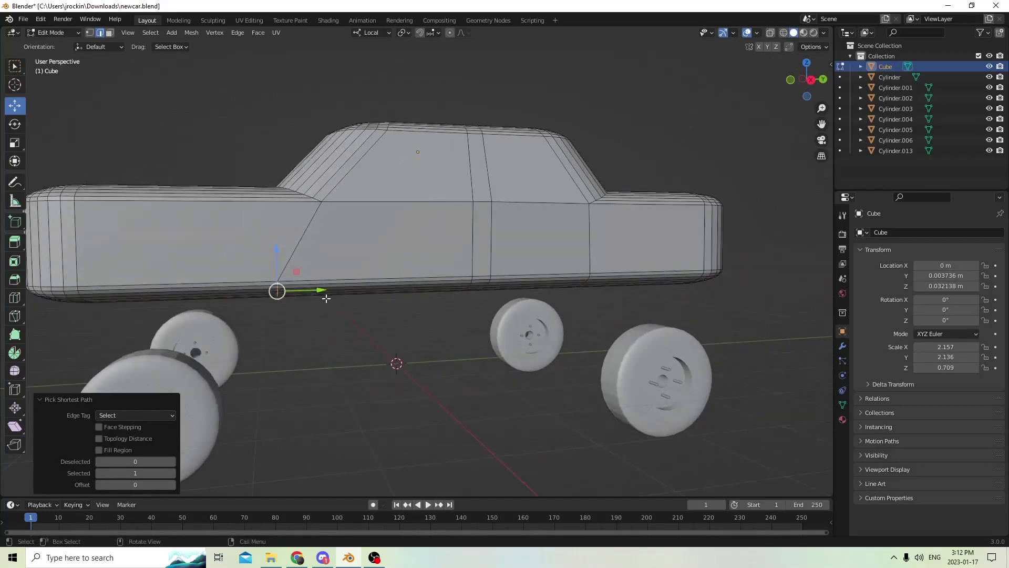
drag(321, 288, 362, 290)
middle_drag(316, 289, 352, 330)
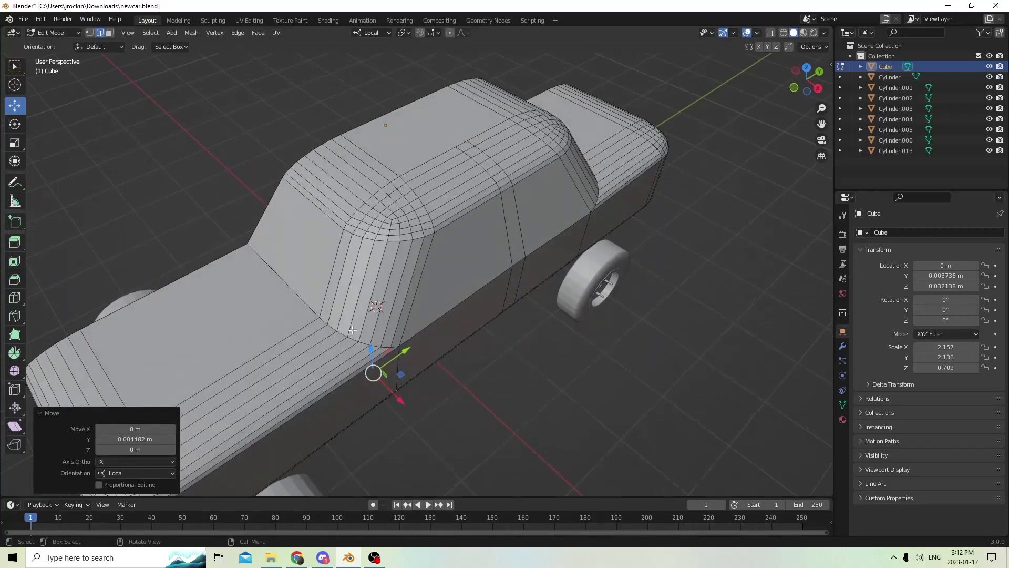
middle_drag(312, 229, 356, 318)
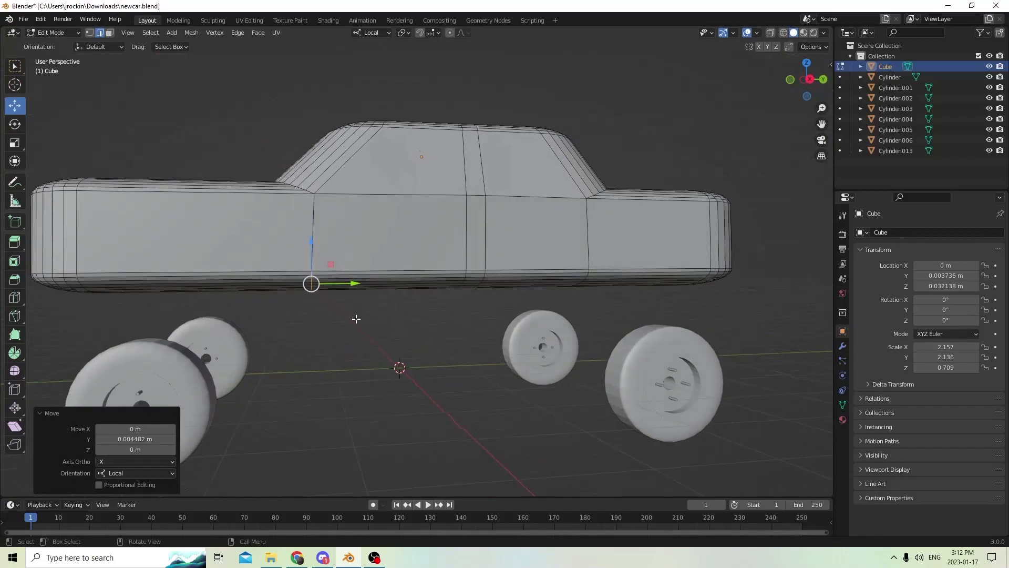
drag(354, 285, 353, 284)
middle_drag(341, 276, 272, 11)
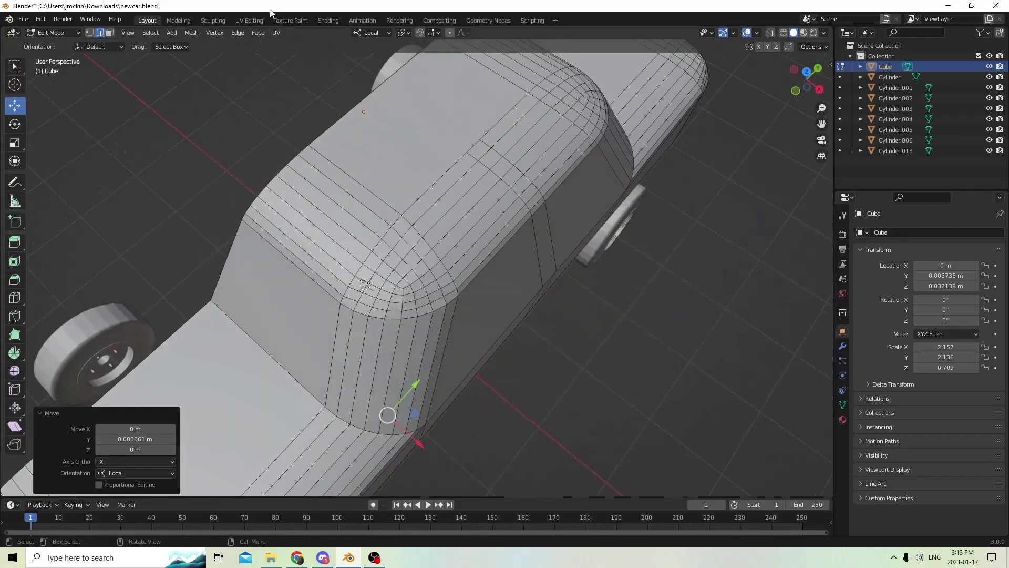
In face select mode, select the flat roof faces, the adjoining face strip, and the outermost face strip around the roof's rounded edge
click(109, 32)
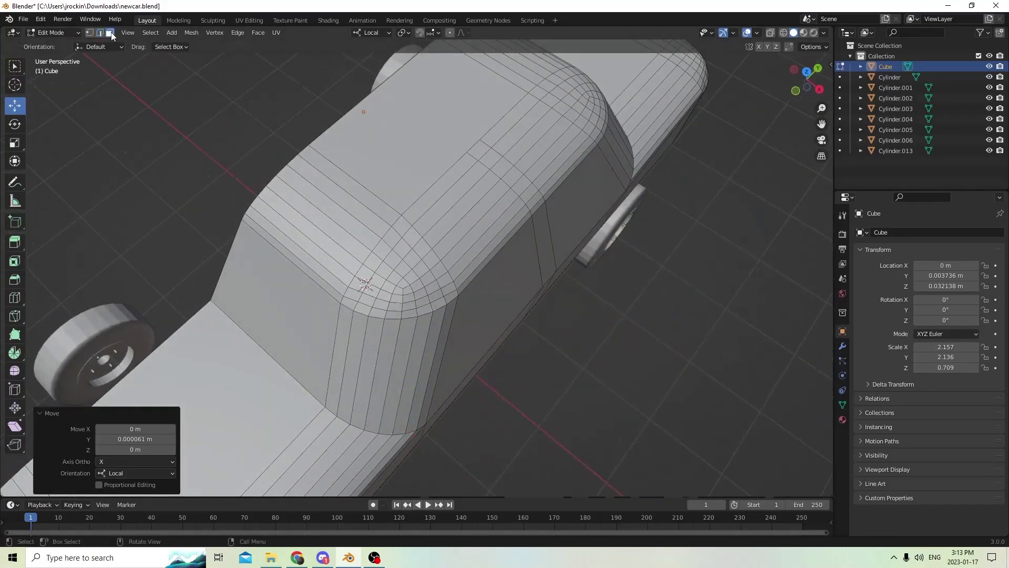
click(298, 265)
middle_drag(298, 264, 133, 183)
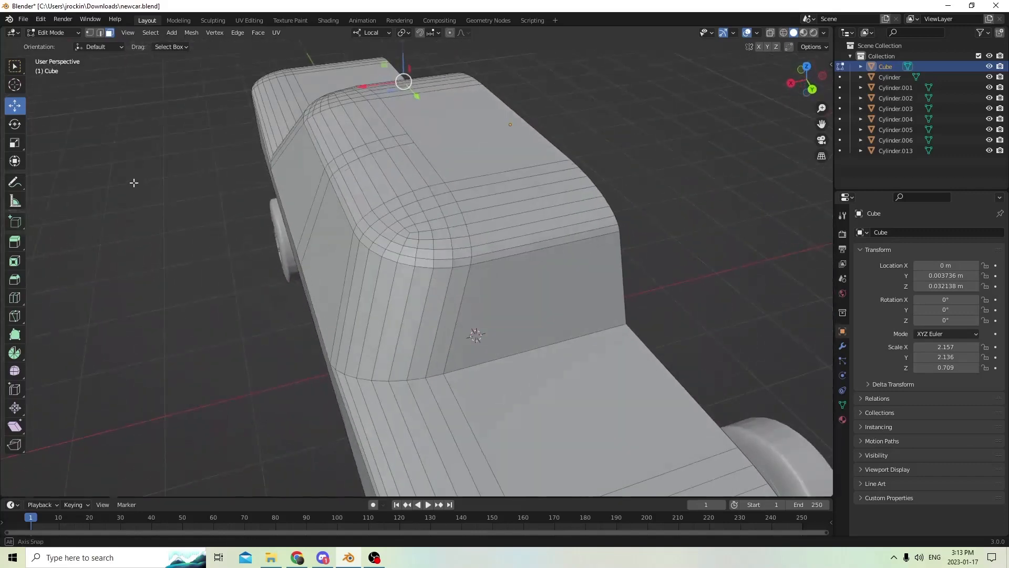
ctrl+click(512, 252)
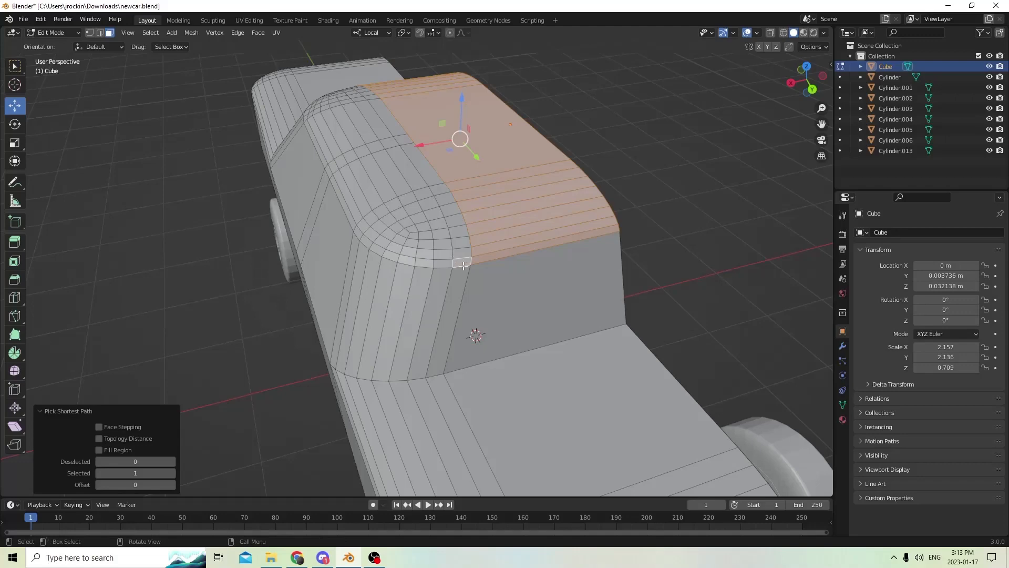
middle_drag(403, 224, 594, 230)
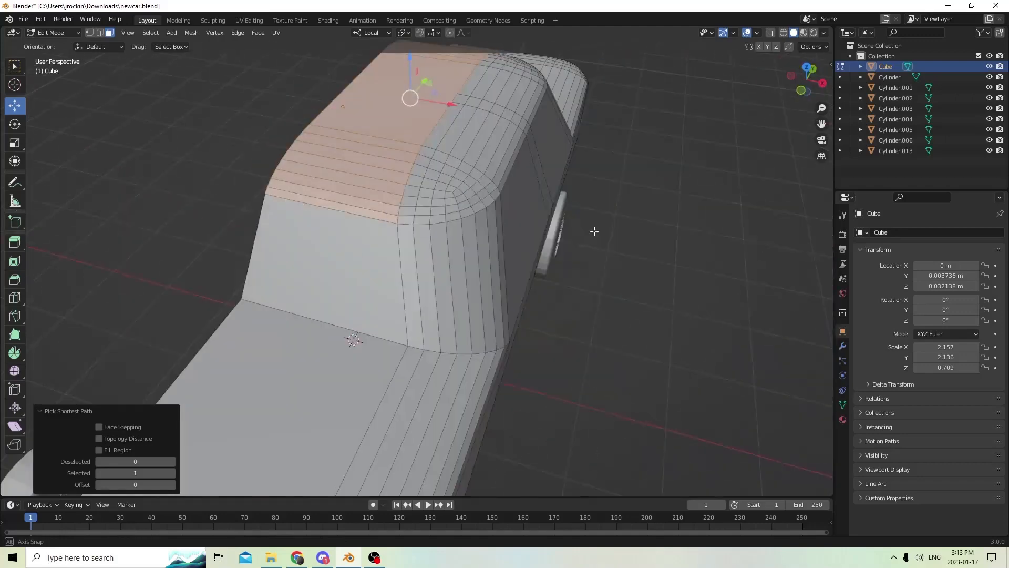
ctrl+click(404, 220)
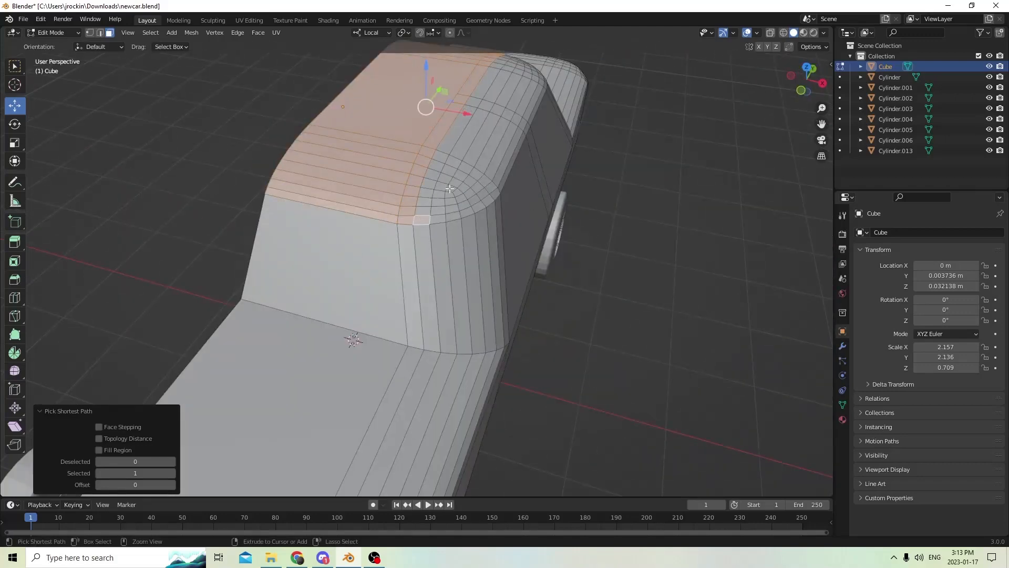
middle_drag(421, 223, 442, 266)
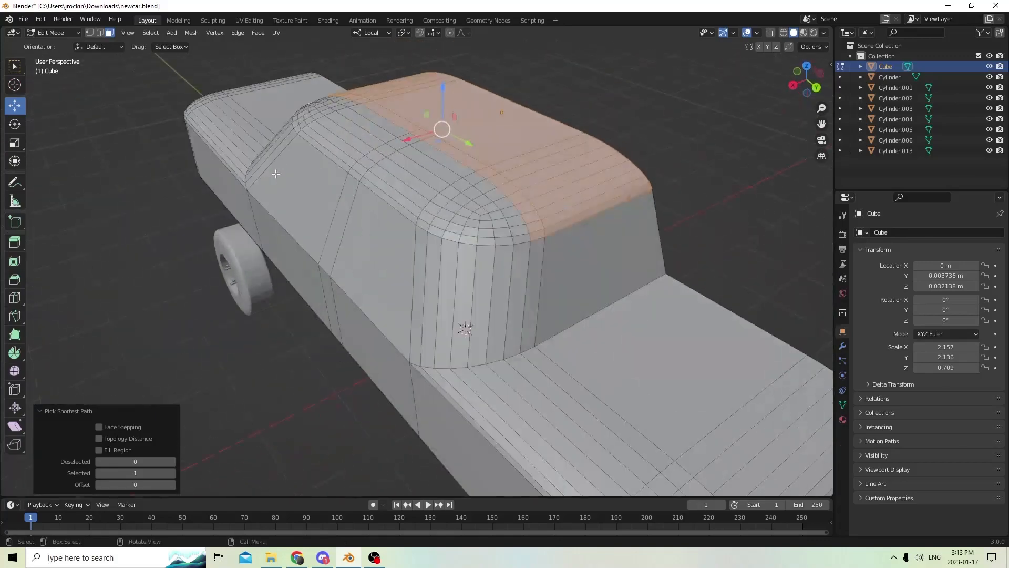
ctrl+click(521, 241)
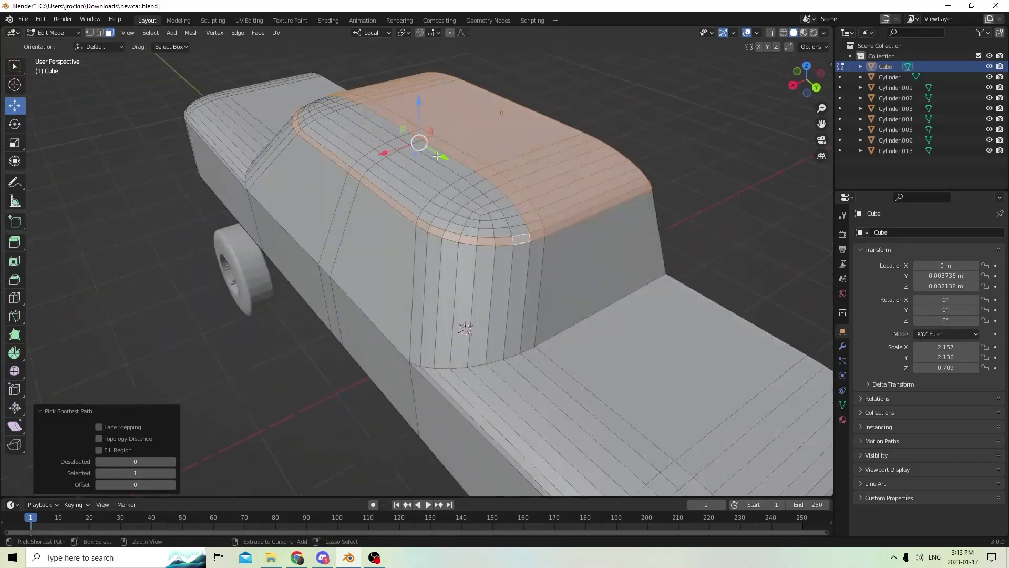
Add the remaining concentric face strips of the rounded side roof edge to the selection, down to the innermost strip
middle_drag(380, 142, 311, 223)
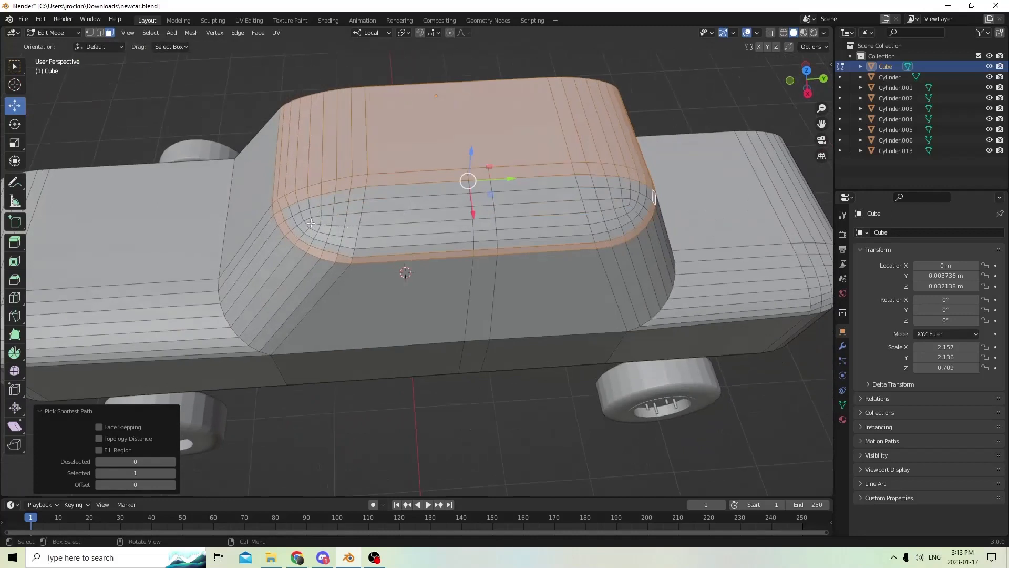
ctrl+click(292, 223)
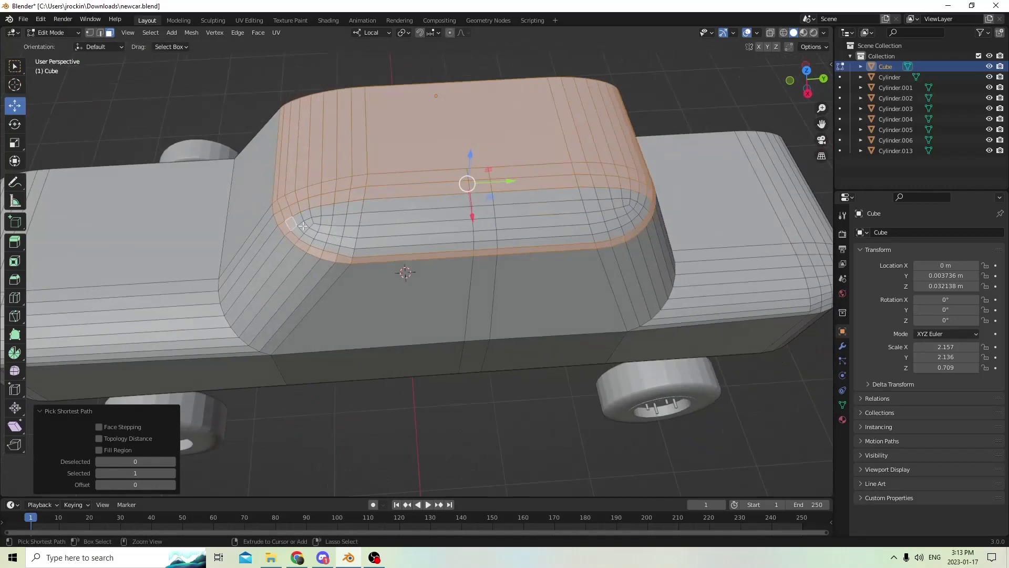
ctrl+click(647, 203)
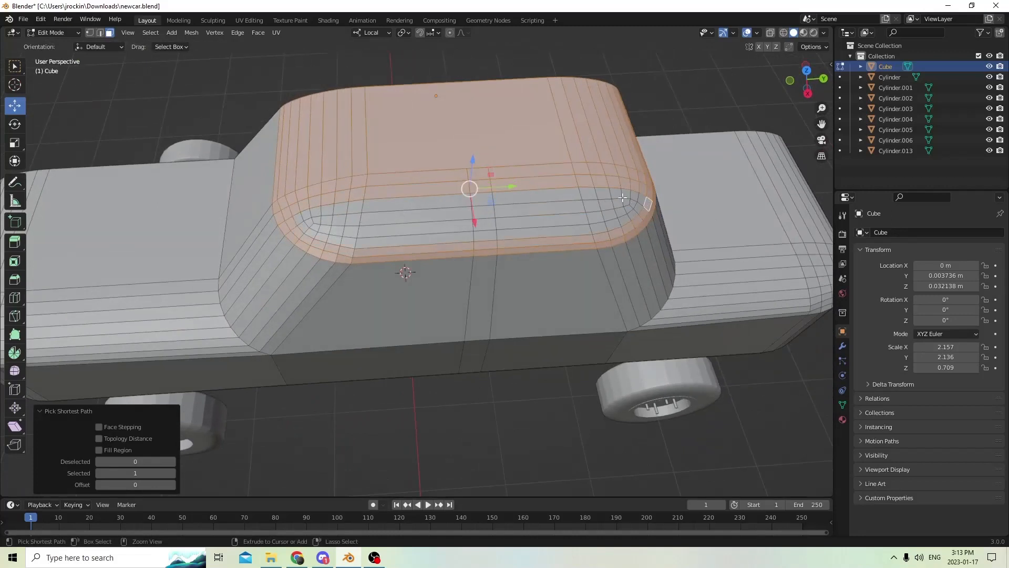
ctrl+click(300, 218)
ctrl+click(636, 208)
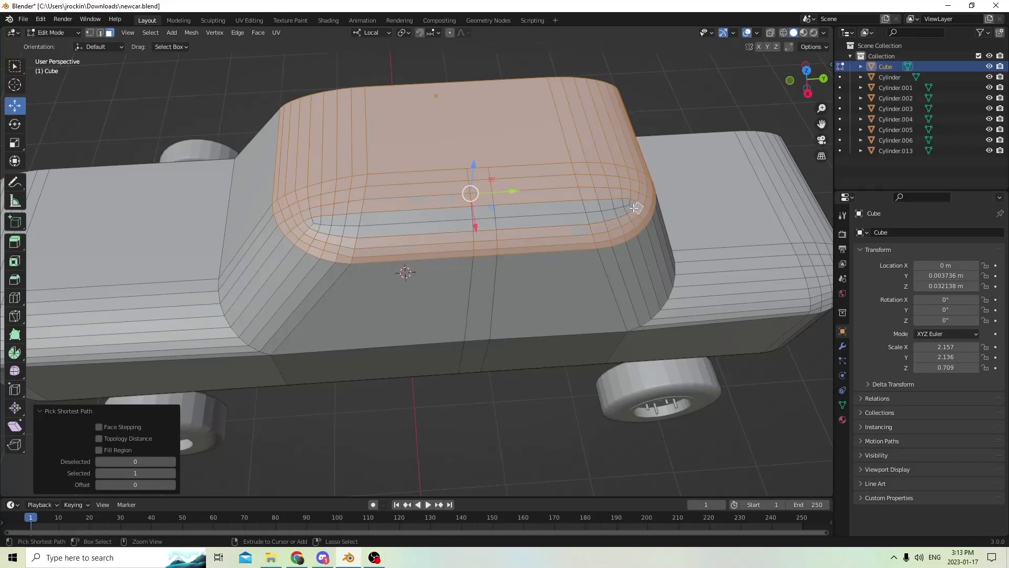
ctrl+click(311, 224)
middle_drag(601, 209, 503, 123)
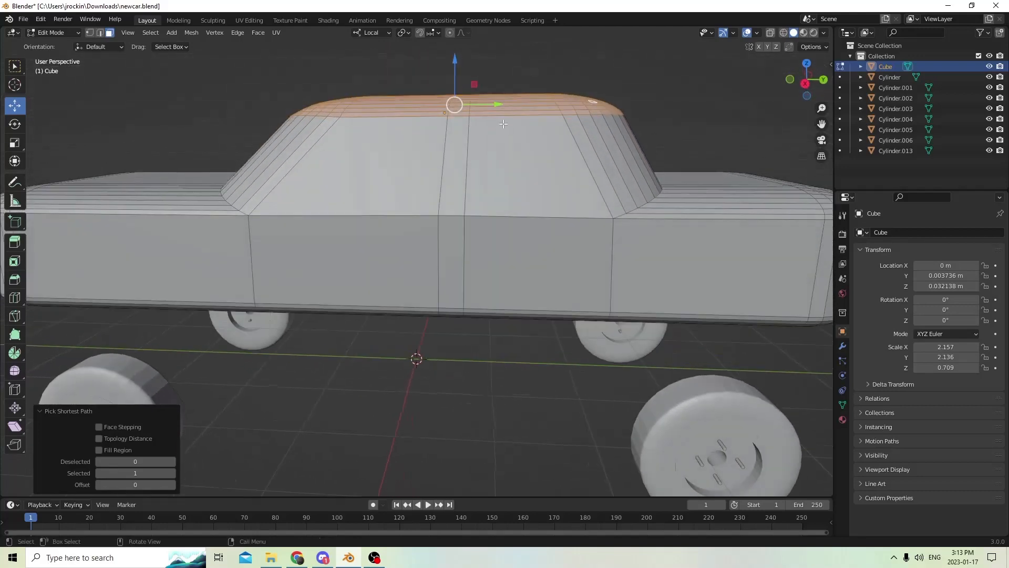
Lower the selected roof faces along Z by about 0.0018 m, and lower them slightly further in a second move
drag(457, 56, 463, 81)
scroll(468, 83, down, 4)
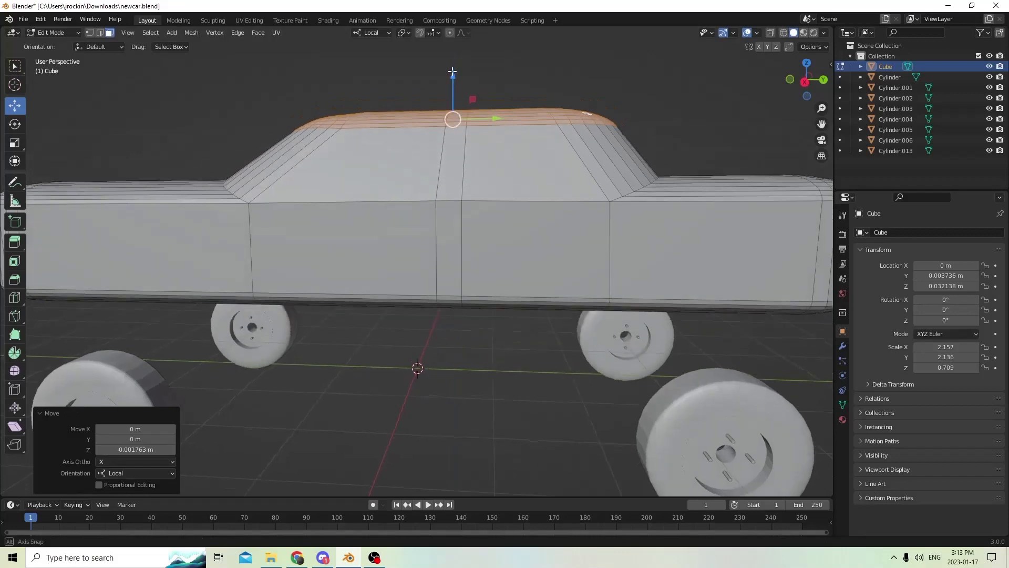
middle_drag(476, 128, 453, 106)
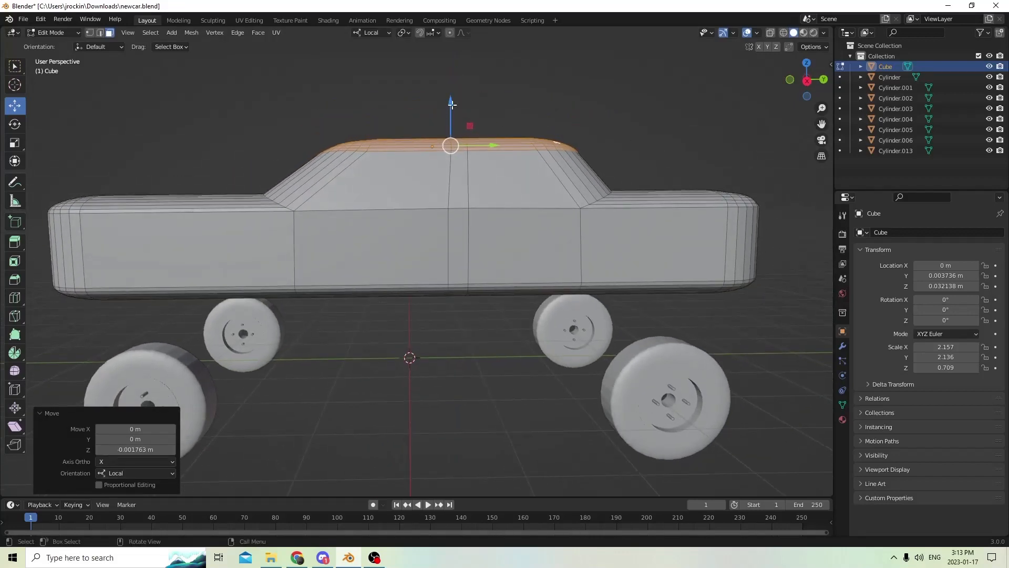
drag(452, 105, 452, 116)
In Object Mode, scale the whole car body along its local Z axis by about 1.286
key(Tab)
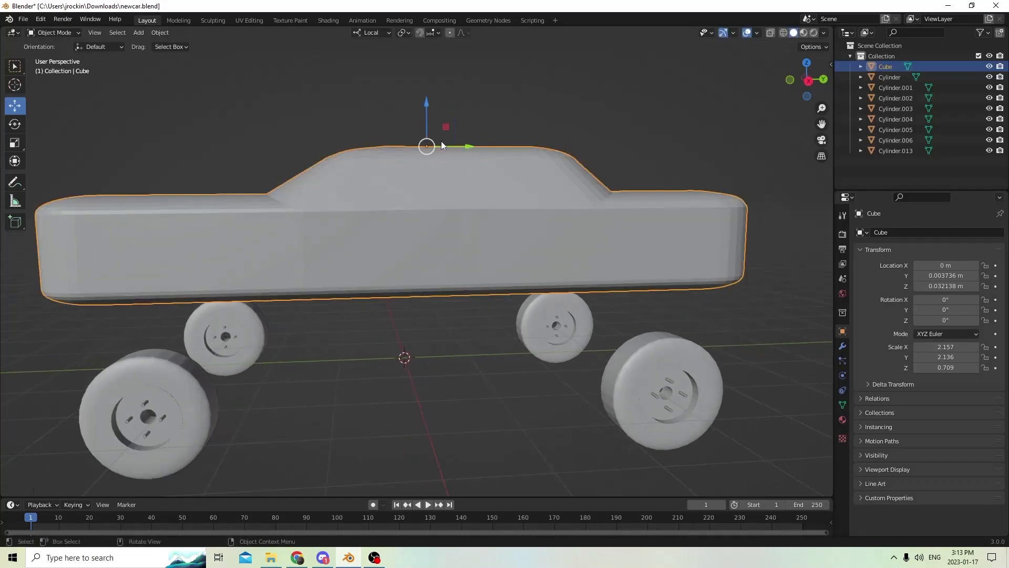
click(15, 143)
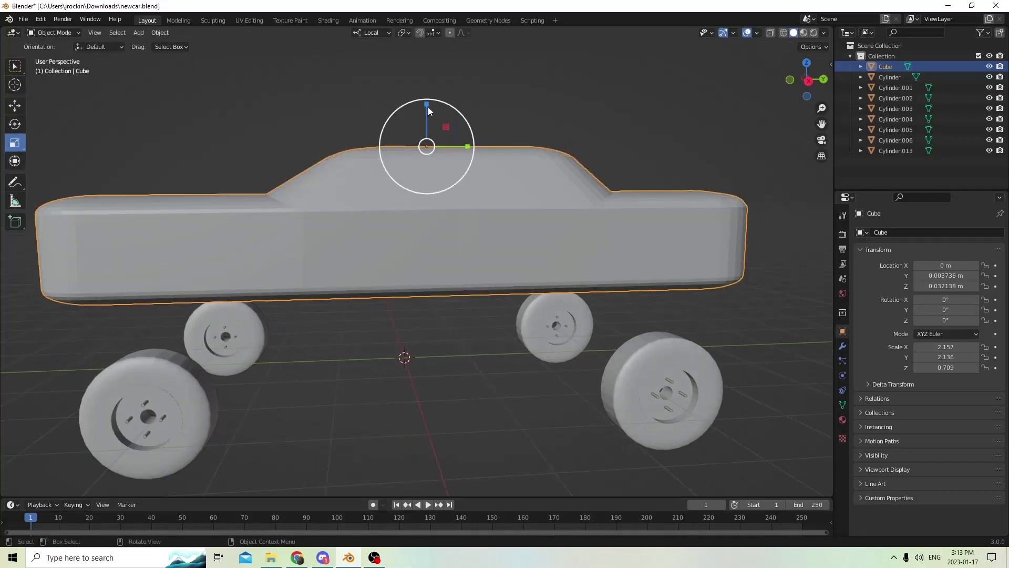
drag(428, 103, 424, 97)
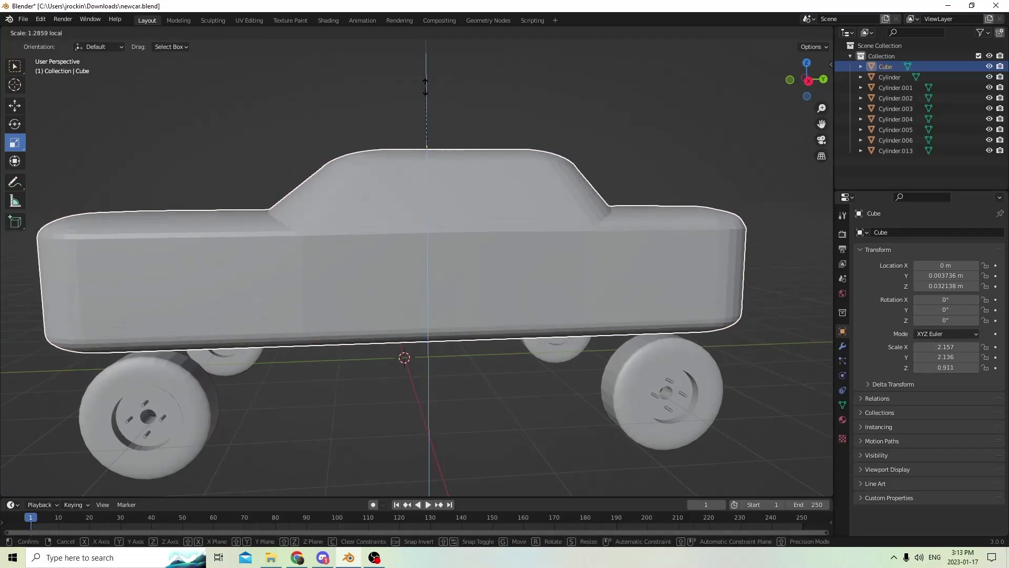
In Edit Mode, select the edge paths of both door pillar lines across the rounded side roof edge and dissolve those edges
key(Tab)
scroll(416, 99, down, 1)
middle_drag(416, 99, 522, 208)
scroll(522, 209, up, 3)
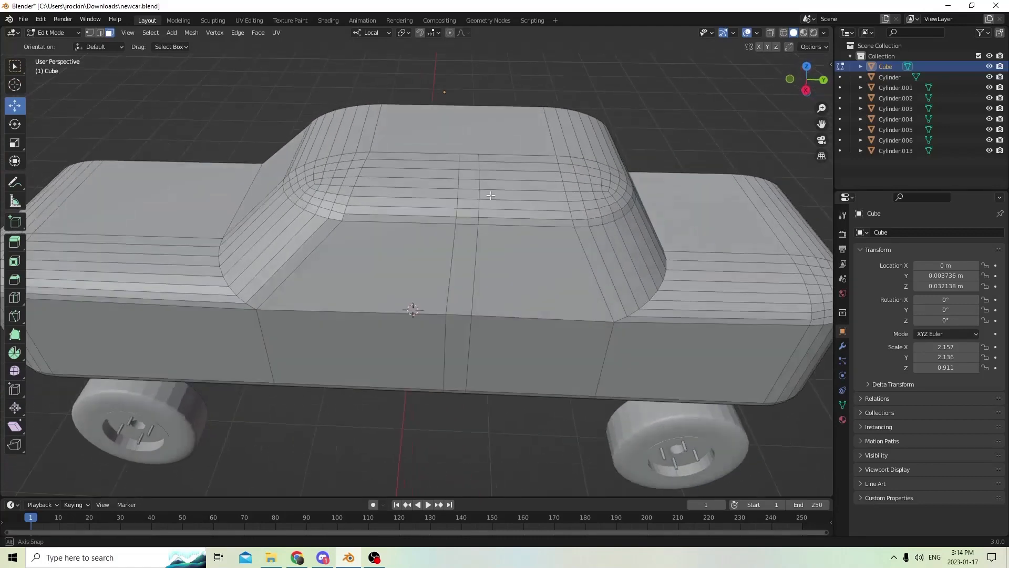
click(463, 153)
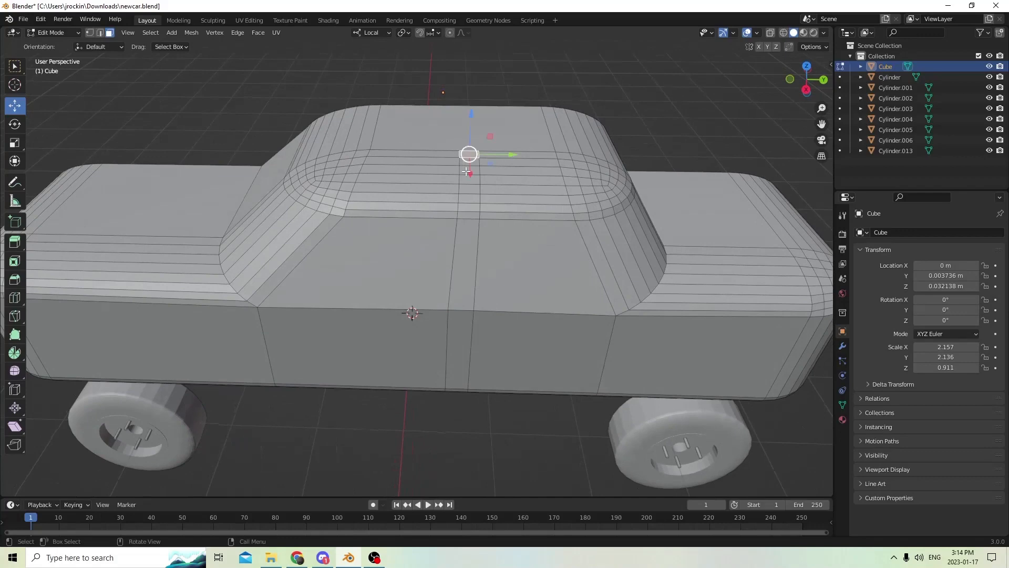
click(97, 32)
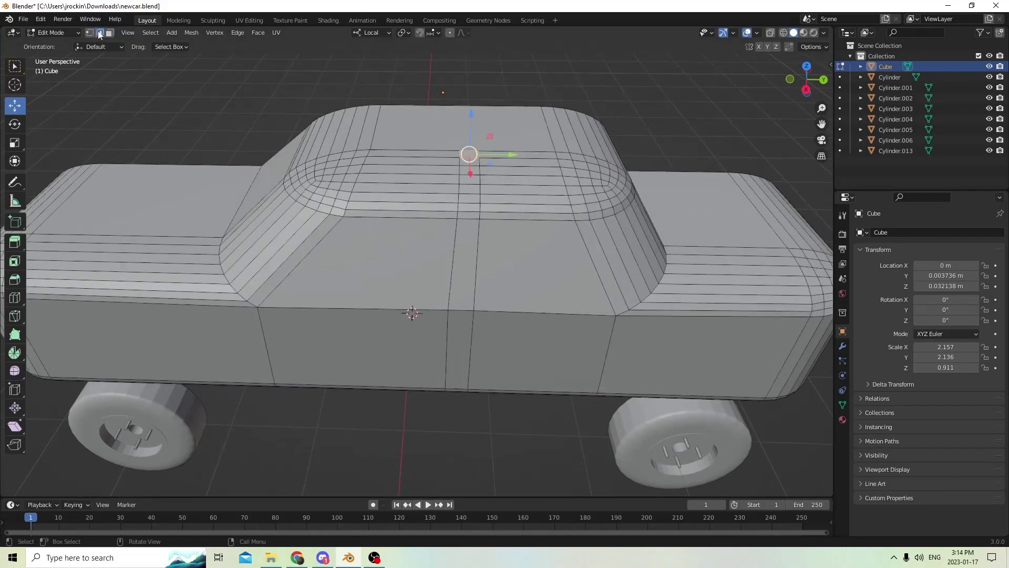
click(459, 154)
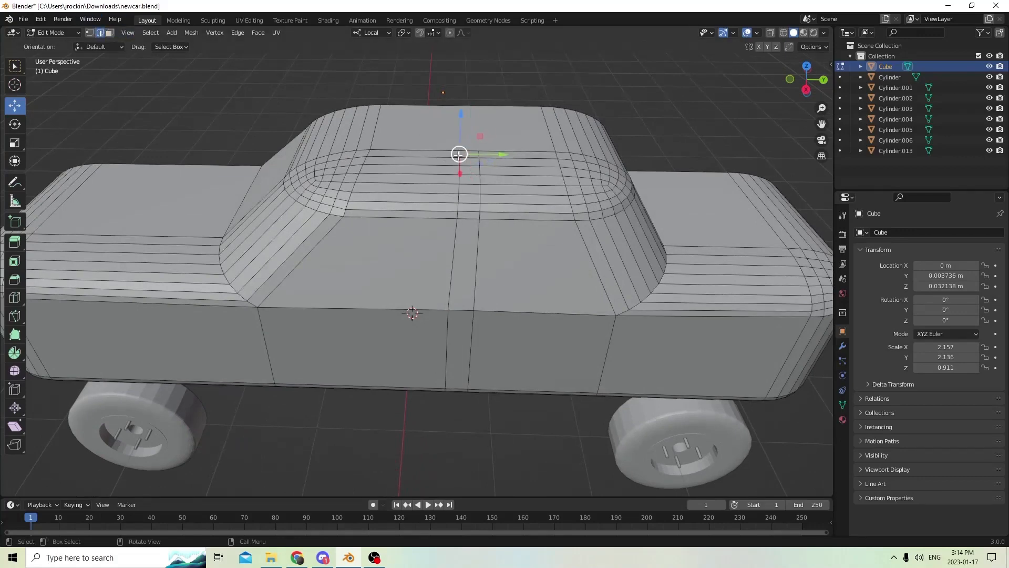
ctrl+click(457, 215)
shift+click(481, 153)
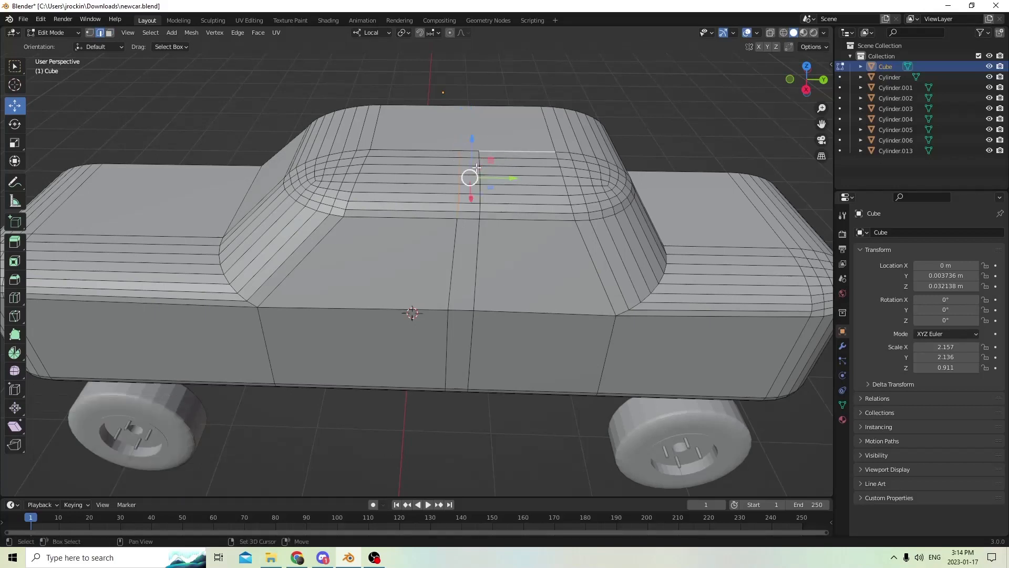
shift+click(488, 152)
shift+click(479, 154)
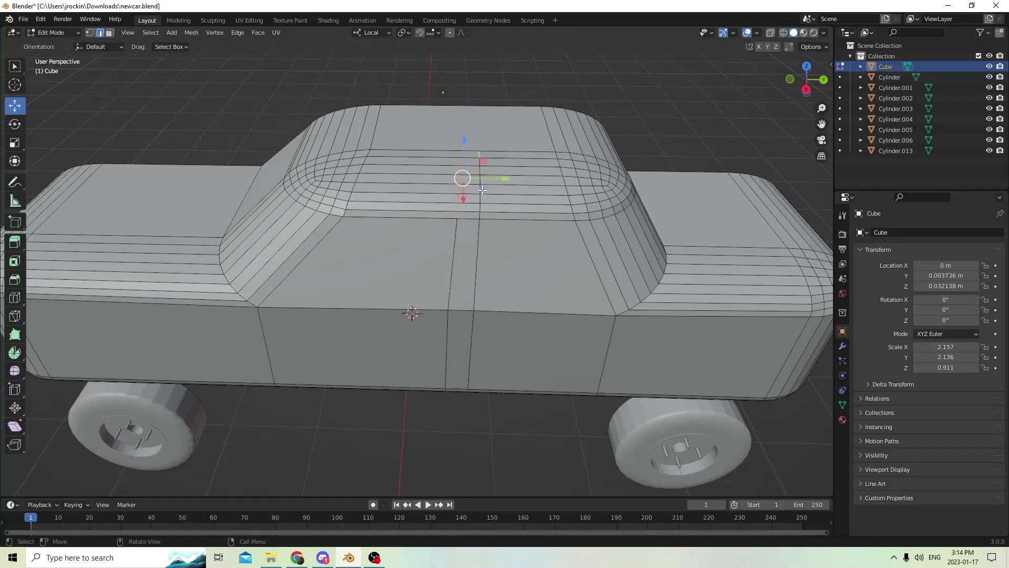
ctrl+click(479, 214)
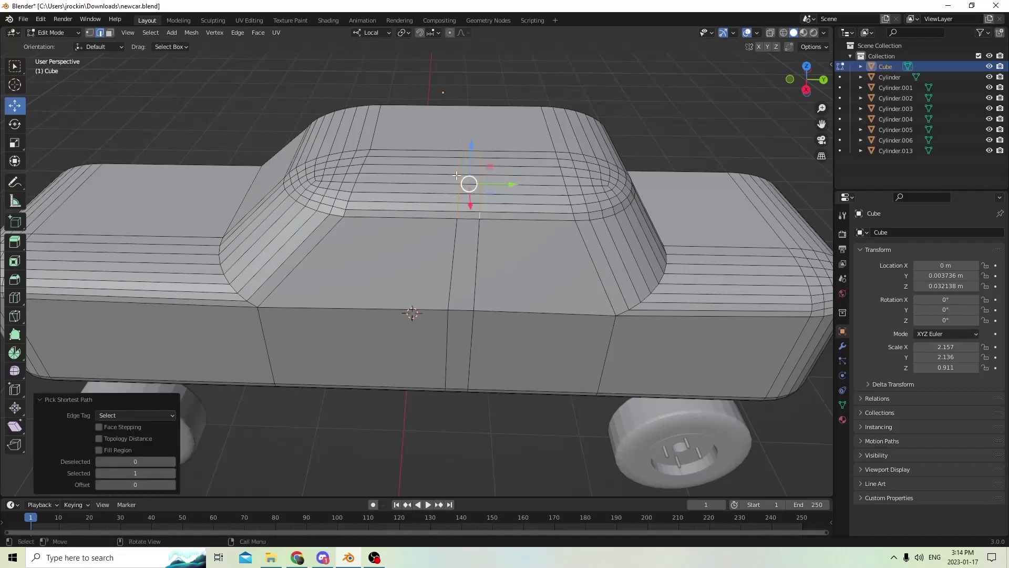
middle_drag(479, 214, 471, 119)
key(x)
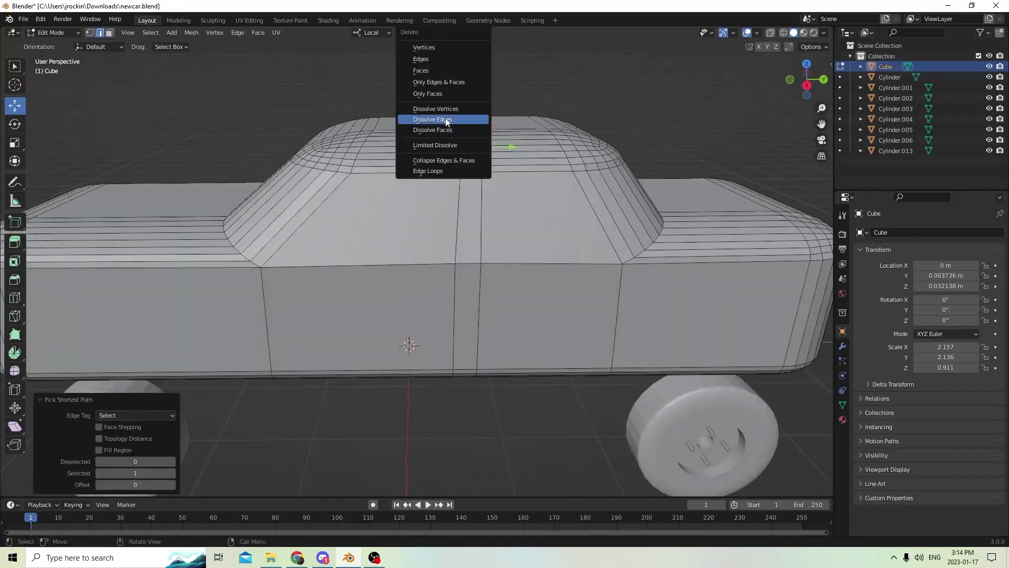
click(446, 120)
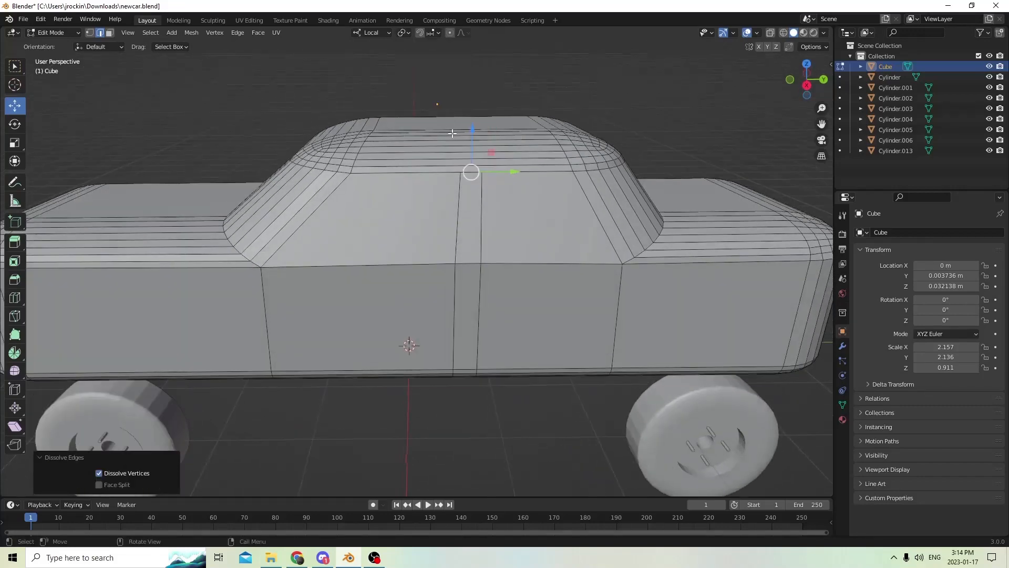
Examine the cabin side, rounded roof edge and door panel lines from several angles and distances
mouse_move(473, 172)
middle_down()
mouse_move(498, 176)
mouse_move(516, 158)
mouse_move(502, 187)
mouse_move(448, 200)
mouse_move(484, 171)
middle_up()
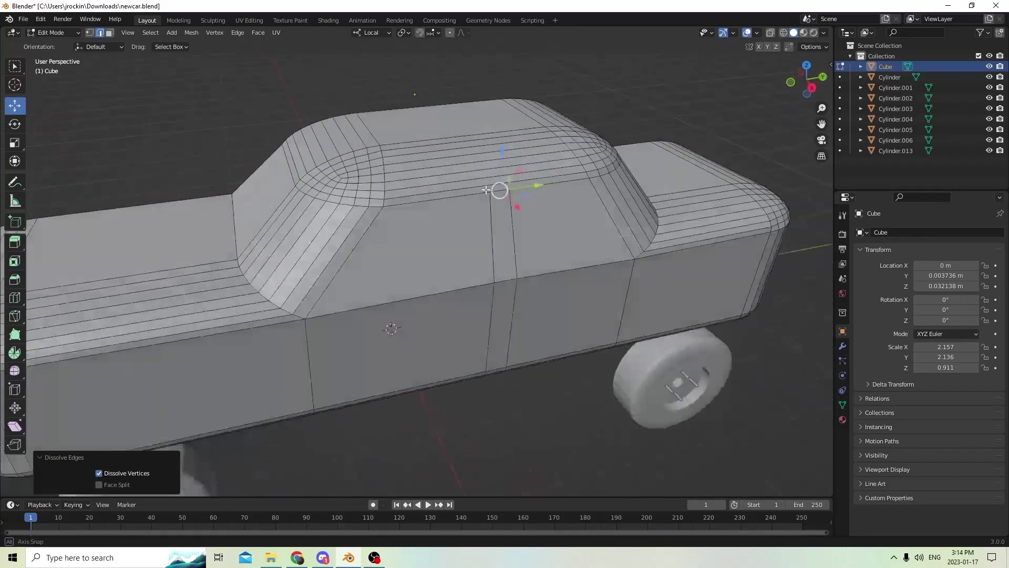
middle_drag(167, 171, 141, 174)
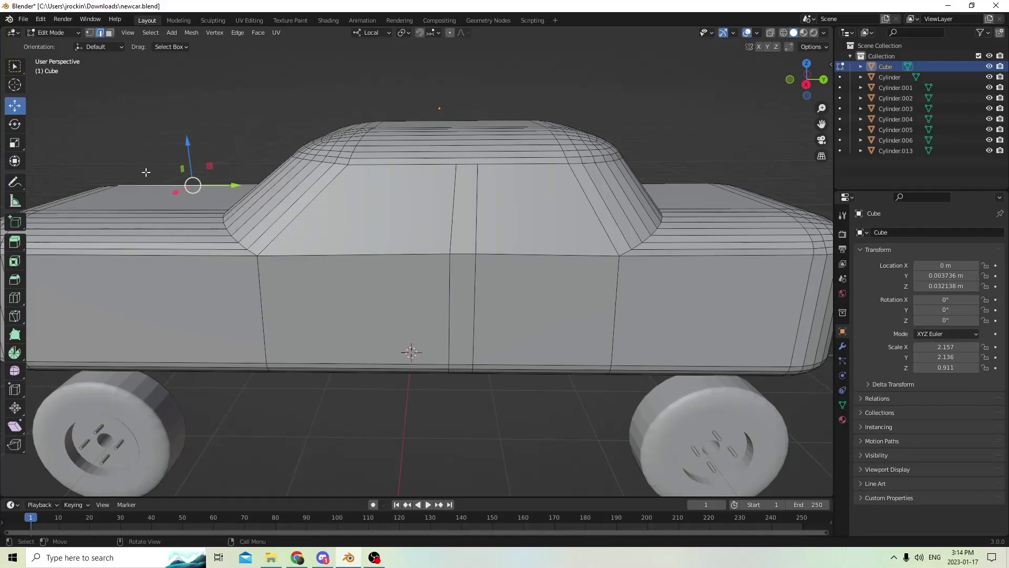
middle_drag(329, 239, 377, 299)
scroll(332, 262, up, 2)
scroll(355, 322, up, 1)
scroll(288, 328, down, 4)
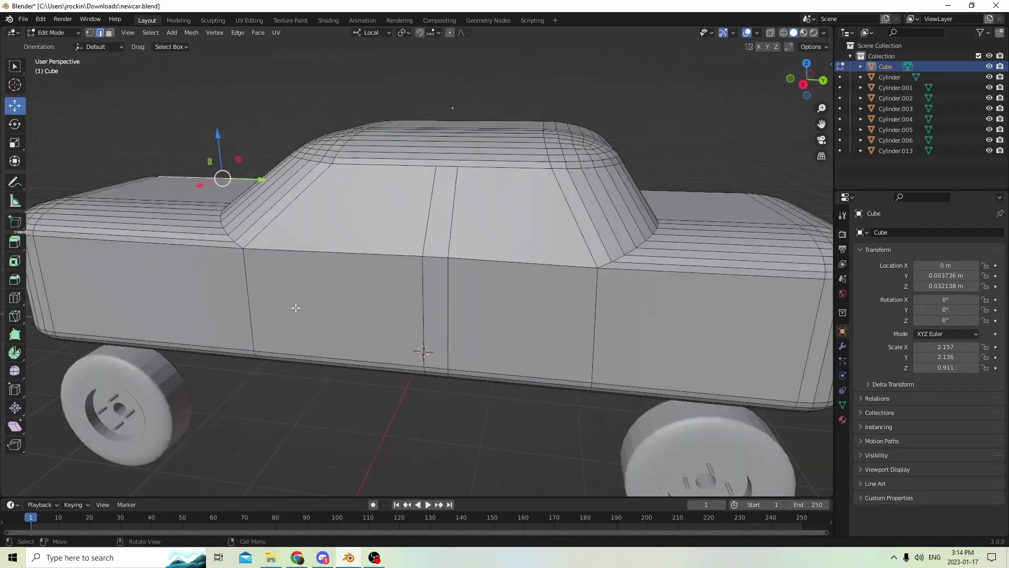
scroll(315, 304, up, 4)
middle_drag(324, 307, 334, 305)
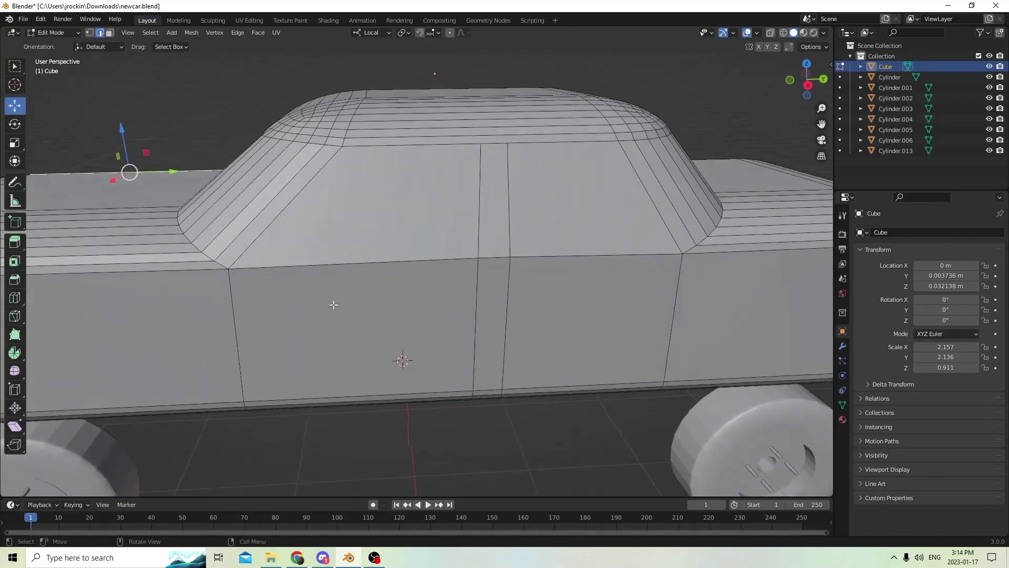
In face select mode, select the front and rear window faces and the two door faces below them on the car's side
click(345, 335)
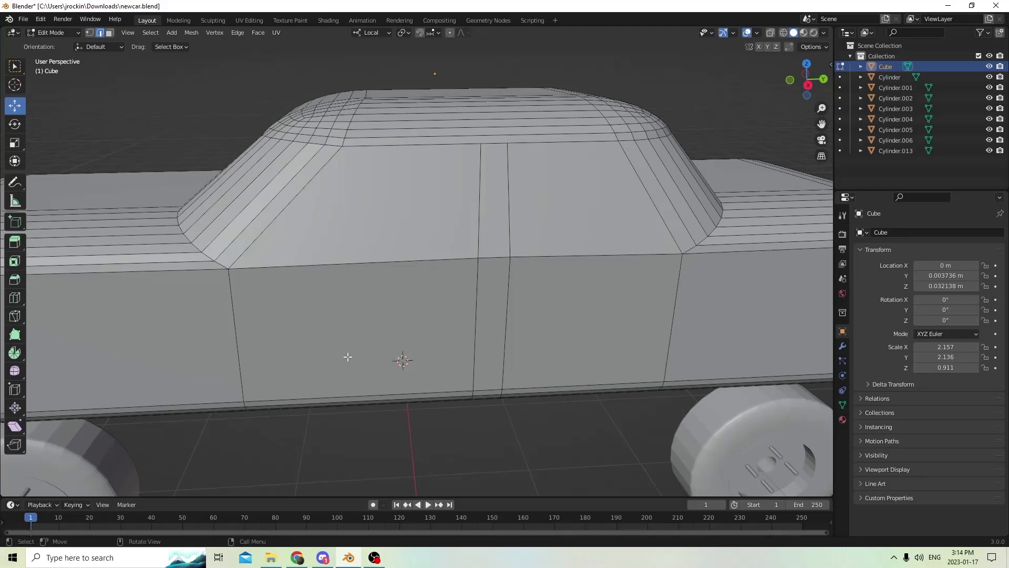
middle_drag(347, 357, 467, 269)
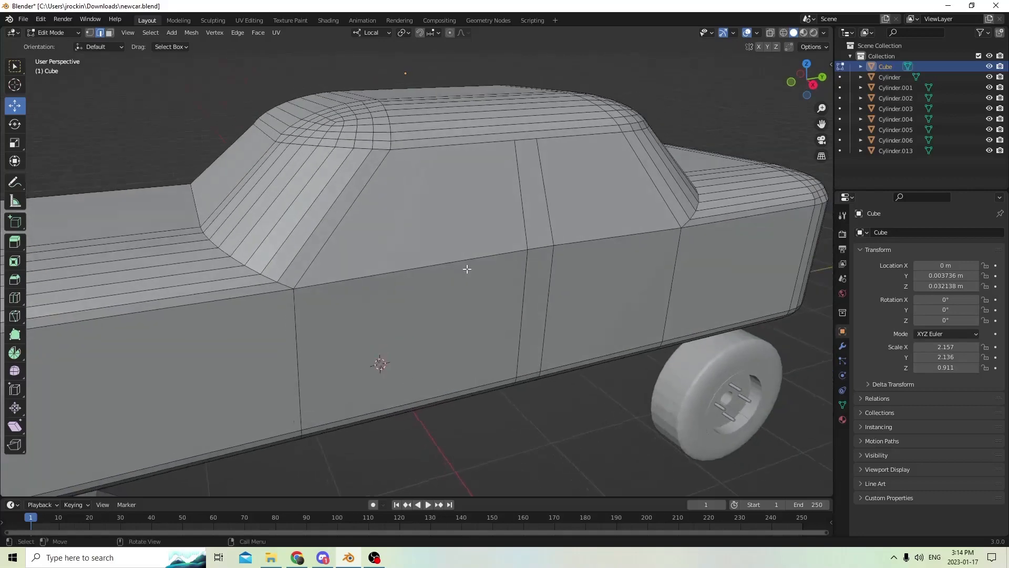
click(109, 32)
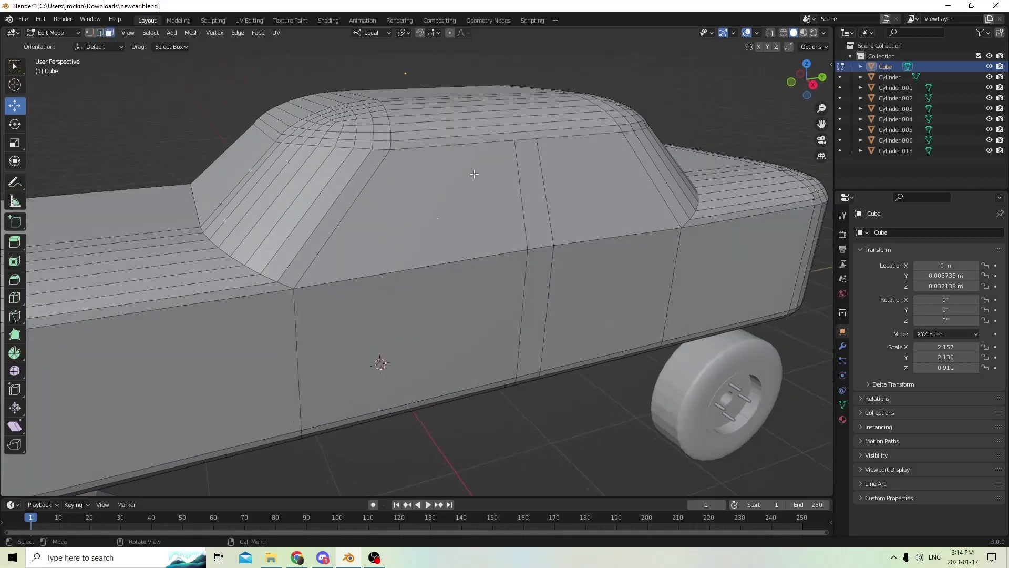
click(476, 225)
click(490, 312)
click(480, 257)
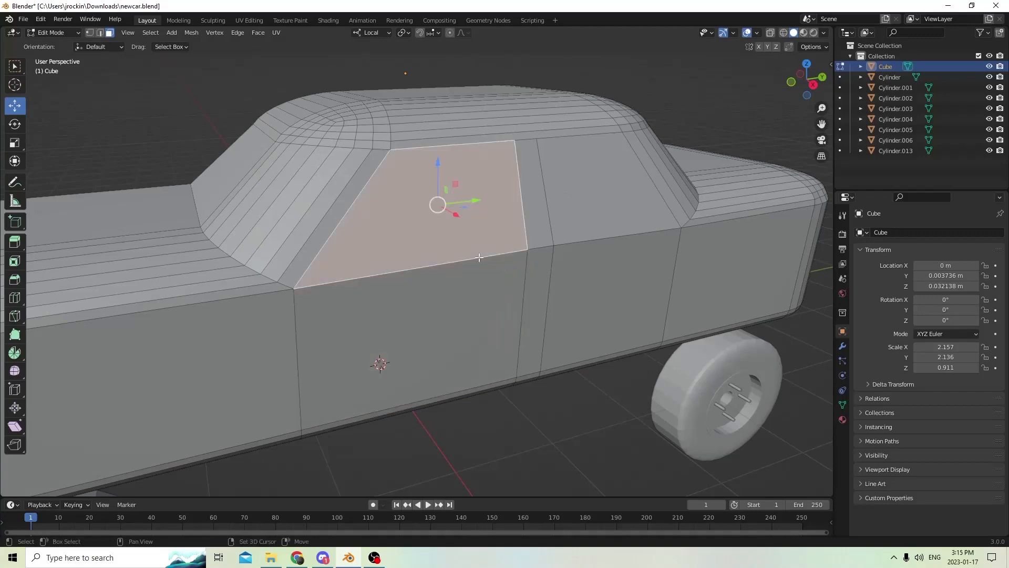
shift+click(455, 296)
shift+click(606, 276)
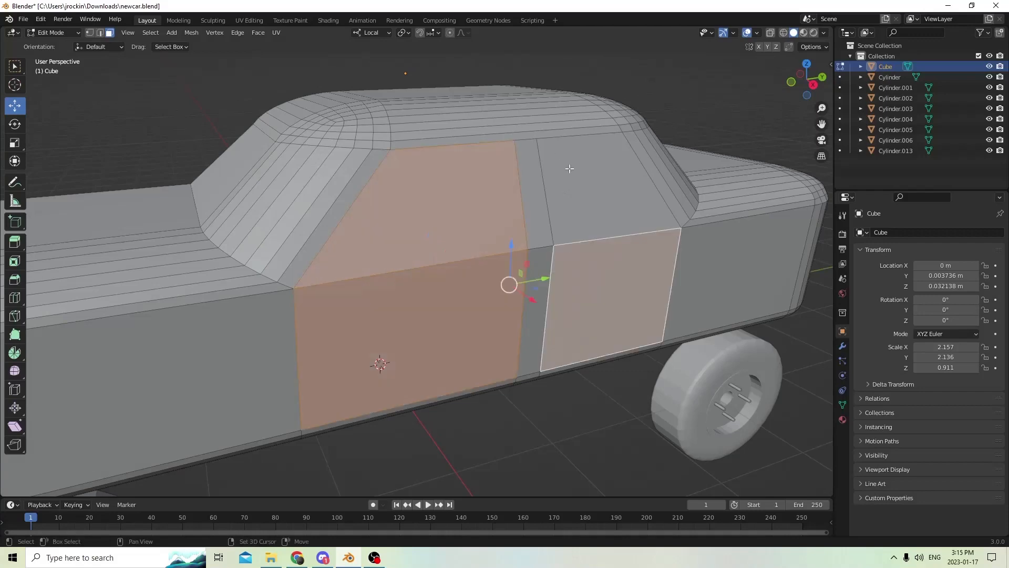
shift+click(565, 169)
middle_drag(565, 168, 649, 224)
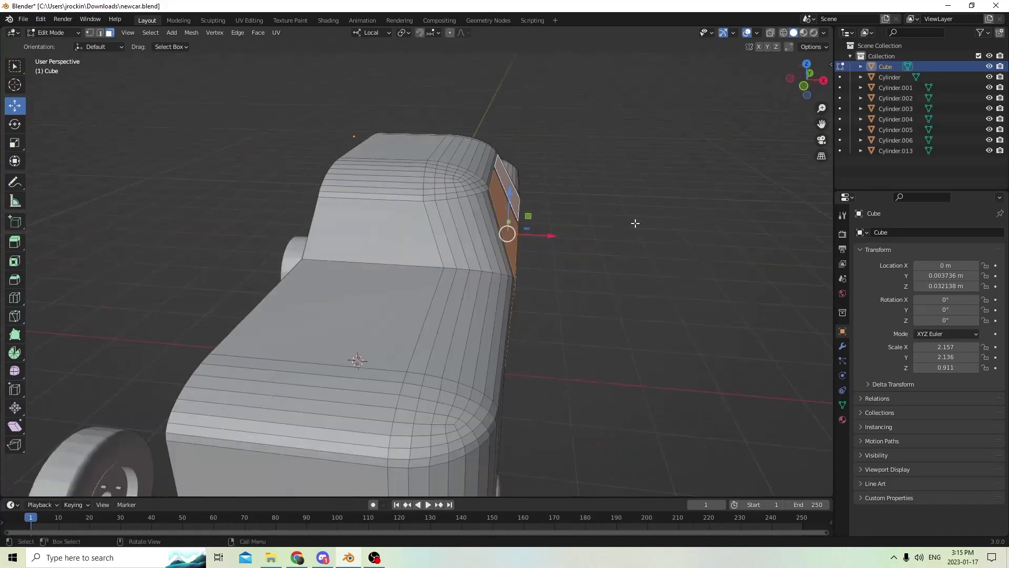
Duplicate the selected door and window faces in place and move the duplicates outward from the body along local X
key(shift+d)
right_click(714, 180)
middle_drag(714, 180, 524, 300)
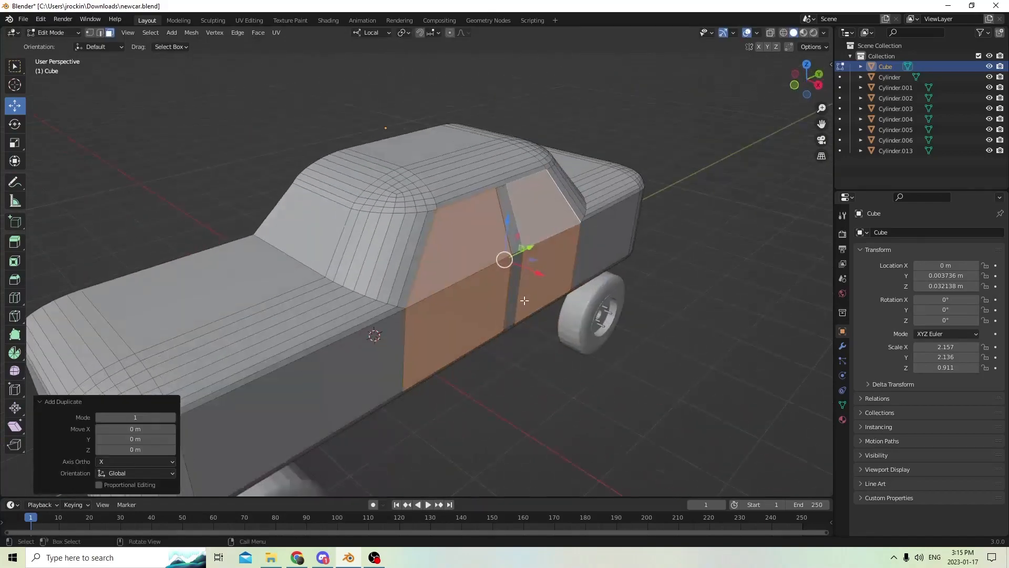
drag(535, 274, 600, 300)
middle_drag(600, 300, 465, 303)
Select the original door and window faces on the body and delete them as faces
shift+click(459, 235)
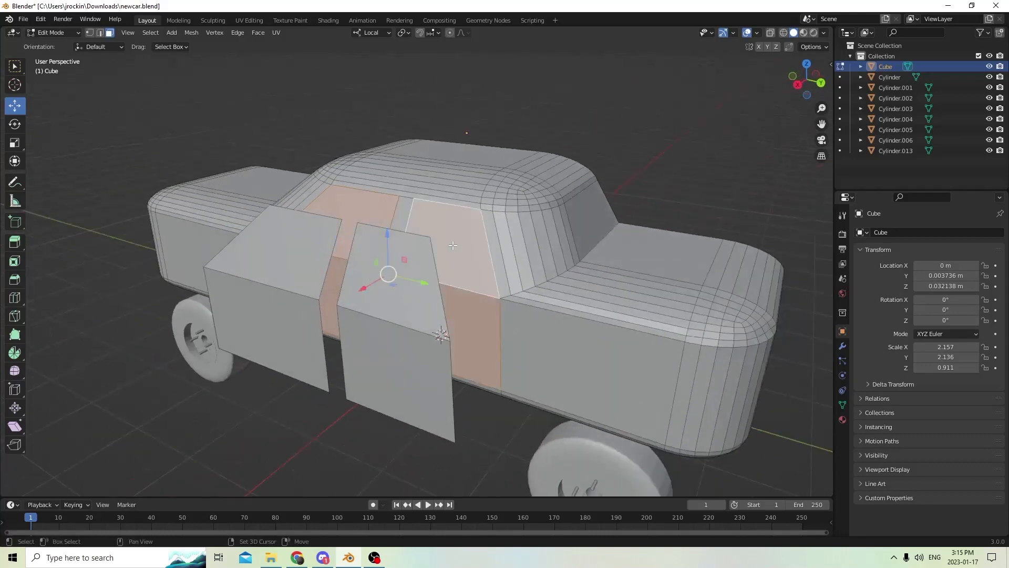
key(x)
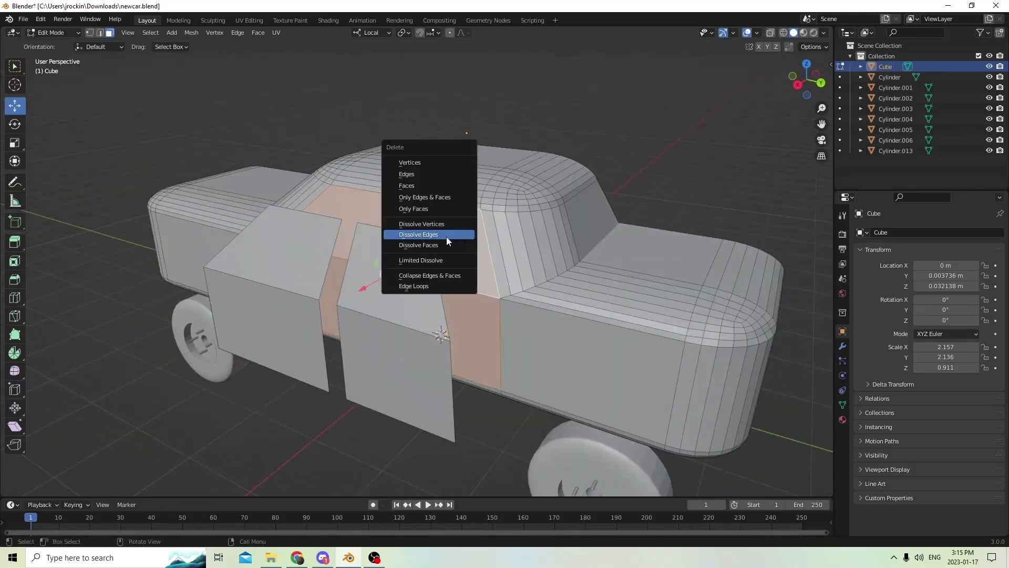
click(407, 185)
Examine the detached doors and the door openings in the body from several angles
middle_drag(407, 186, 474, 231)
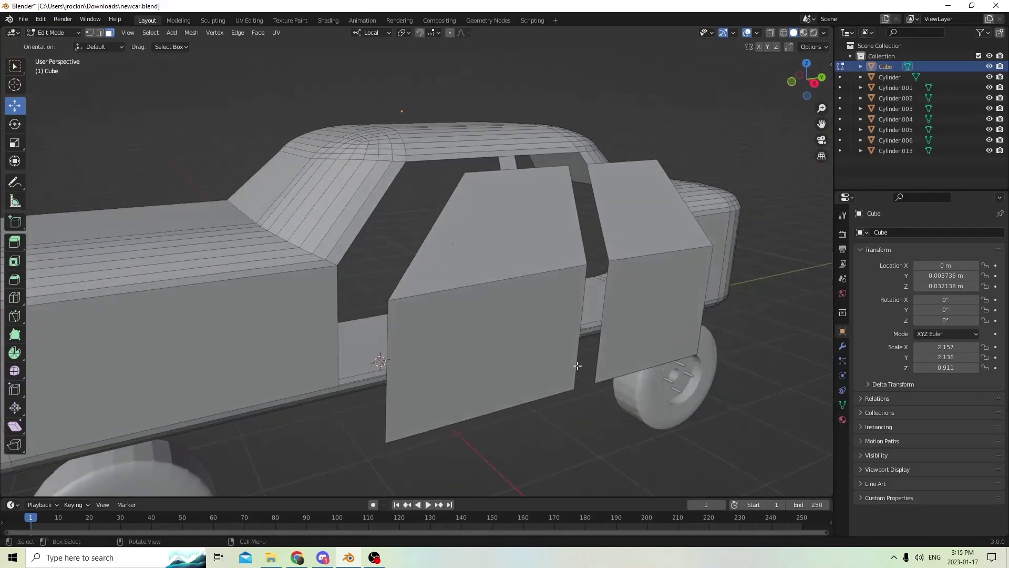
middle_drag(476, 318, 514, 331)
middle_drag(604, 264, 561, 253)
middle_drag(393, 210, 484, 233)
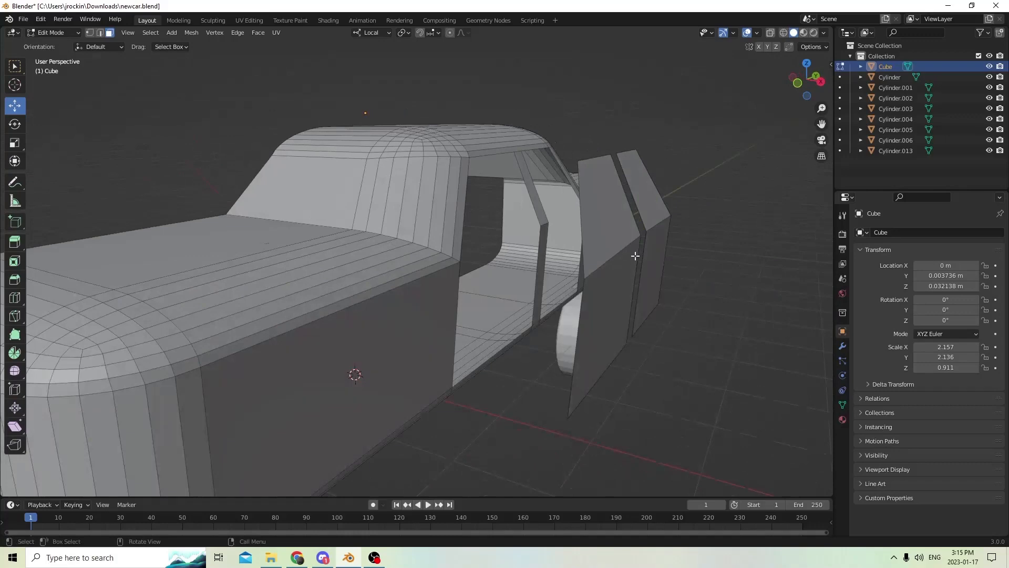
middle_drag(628, 255, 554, 255)
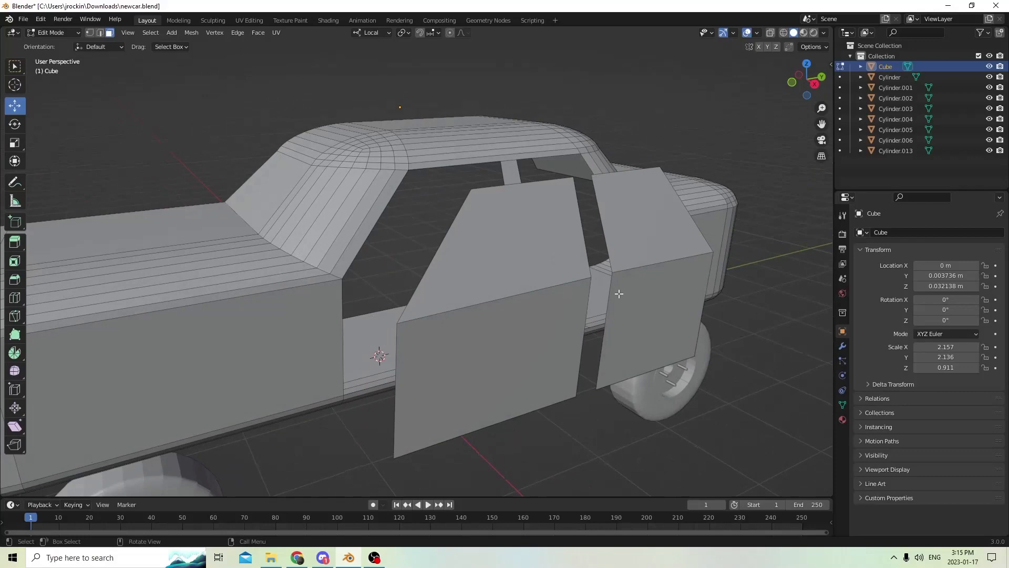
middle_drag(541, 334, 517, 316)
scroll(570, 330, up, 1)
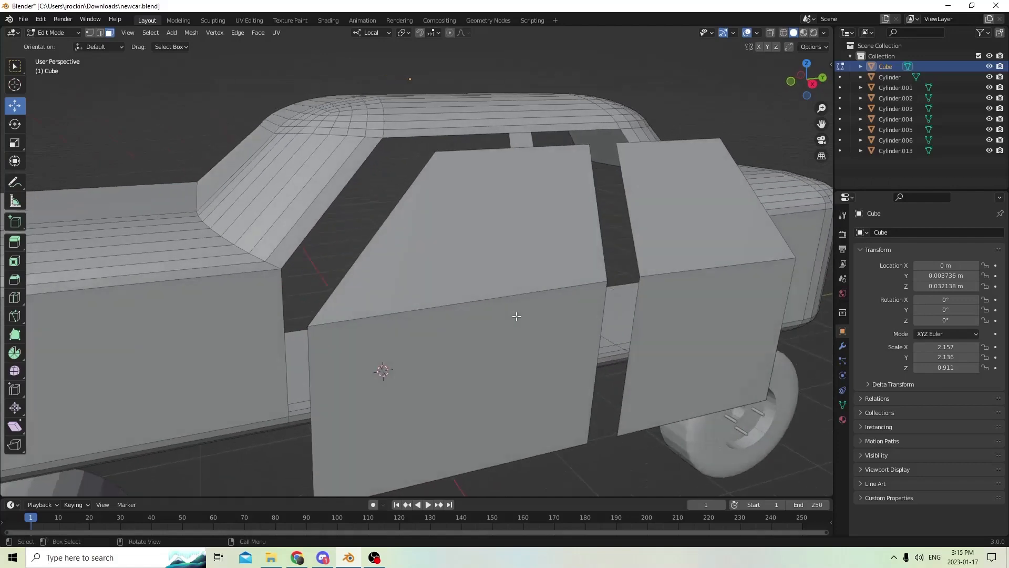
Select the window faces of both detached doors and inset them by about 0.00026 m
click(496, 231)
middle_drag(496, 232, 454, 231)
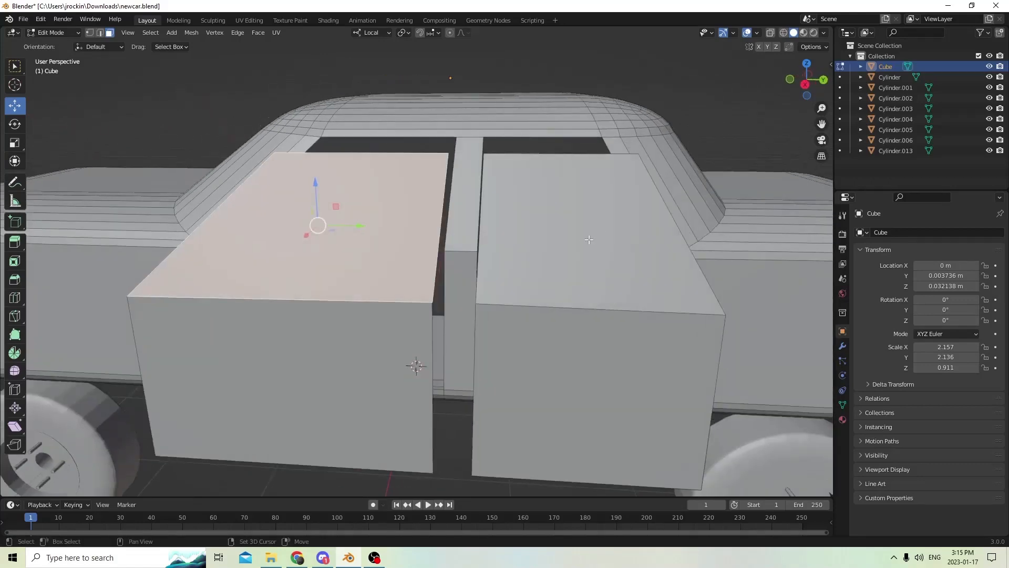
shift+click(599, 235)
middle_drag(599, 235, 632, 233)
scroll(631, 234, down, 3)
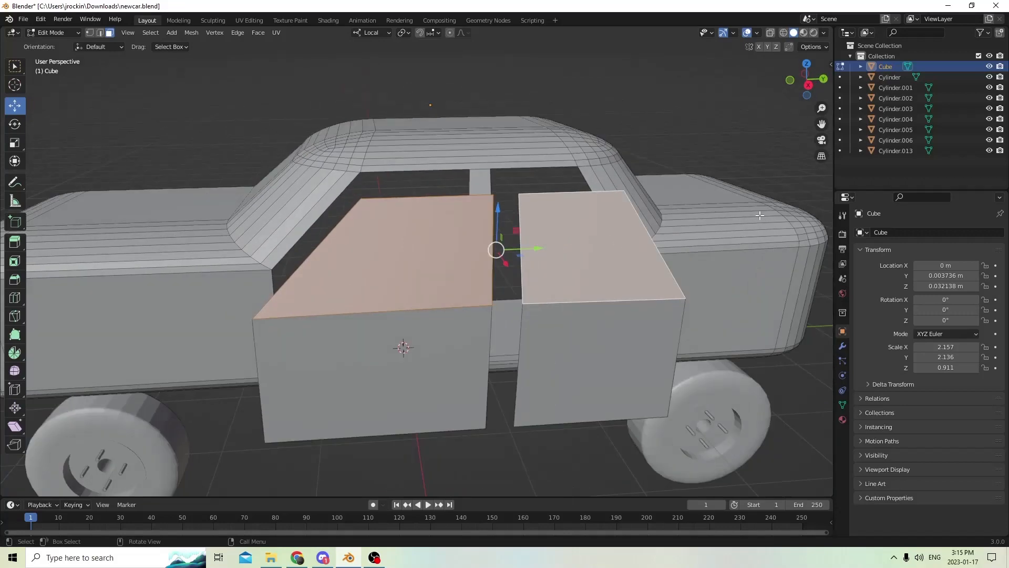
scroll(759, 215, up, 2)
middle_drag(691, 217, 704, 224)
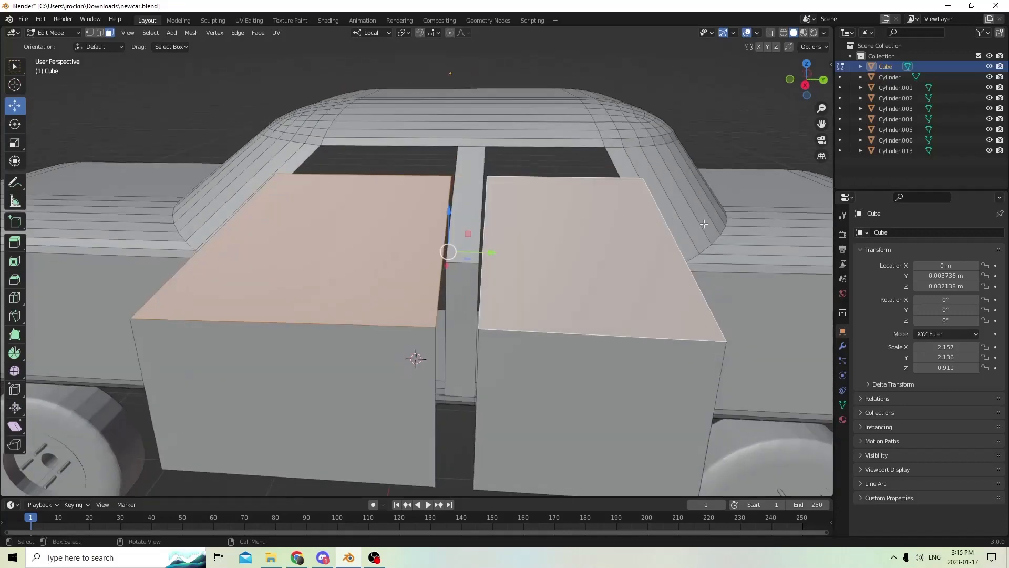
key(i)
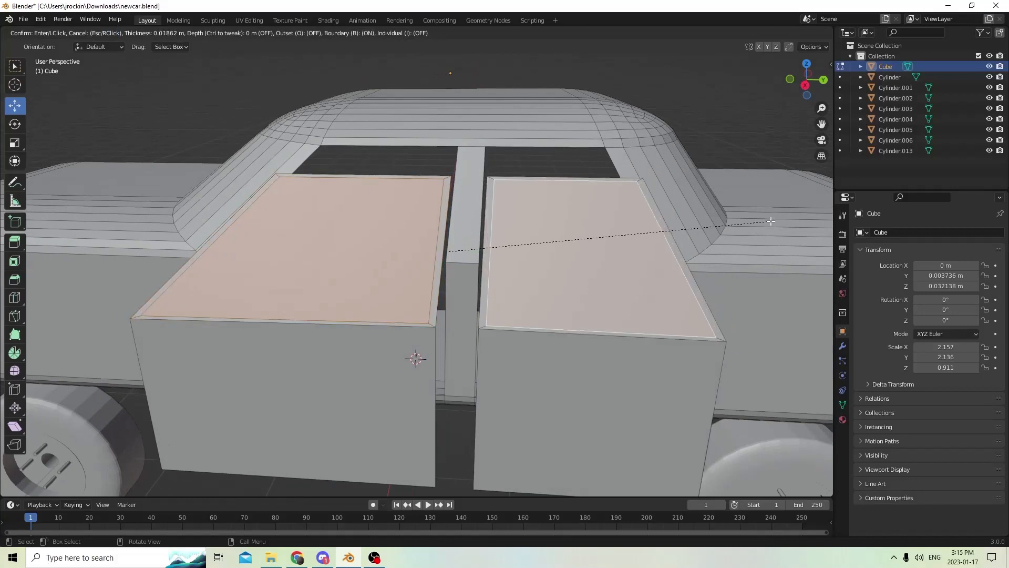
click(450, 252)
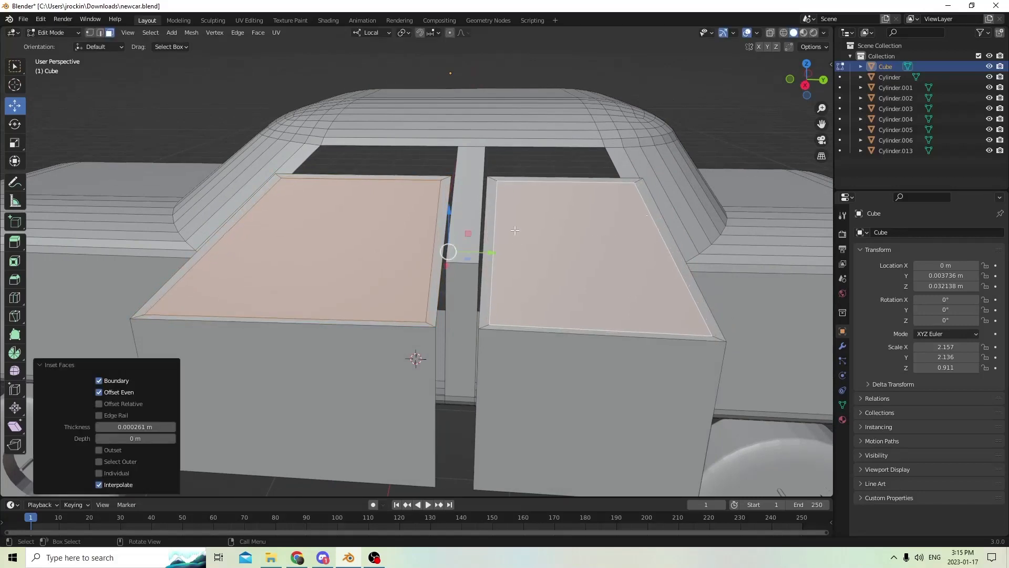
Scale the inset window faces along local Z by 0.957
click(14, 143)
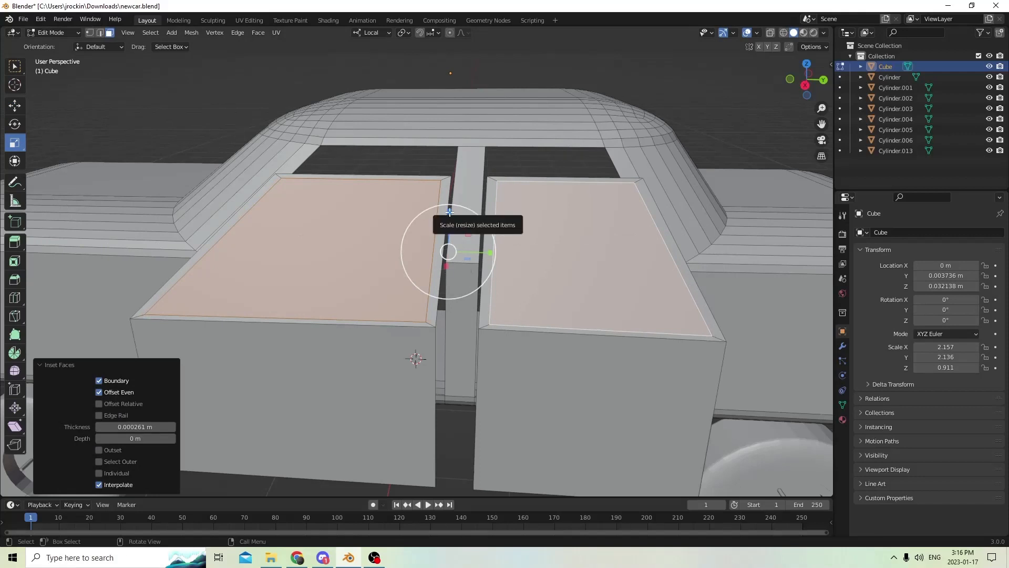
drag(450, 211, 448, 216)
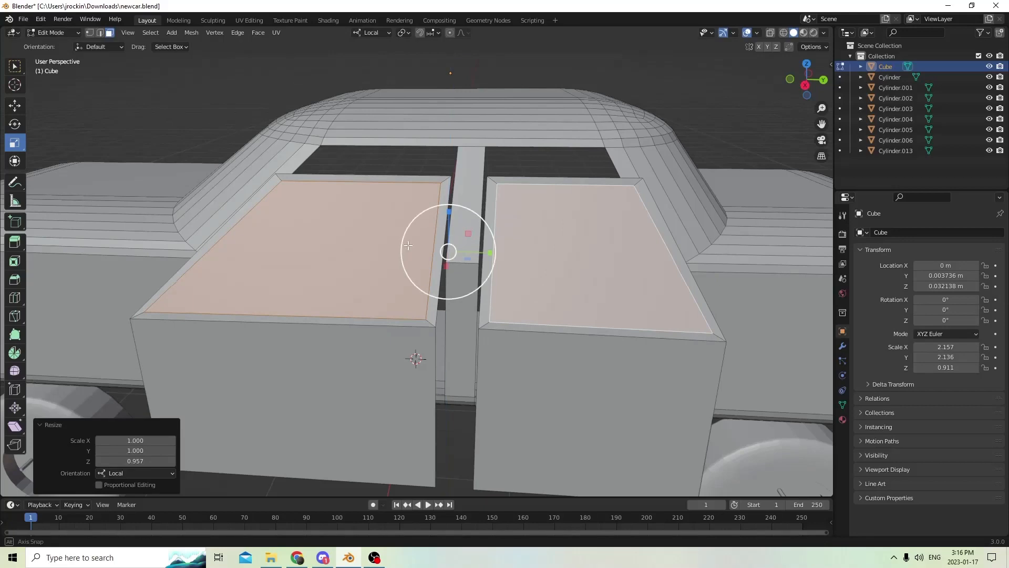
middle_drag(449, 216, 478, 238)
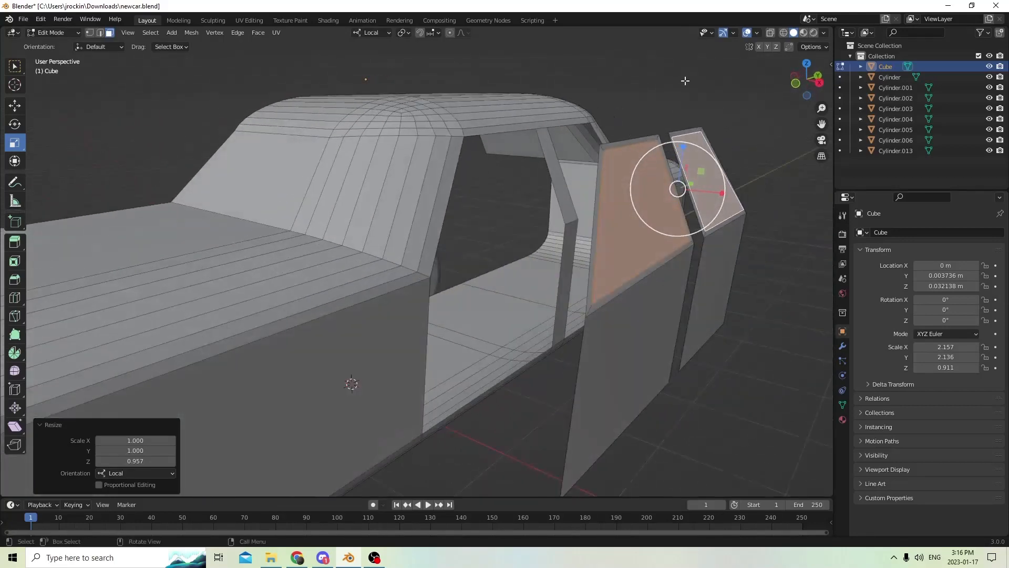
Extrude the inset window faces inward by about 0.00014 m along their normals, and clear the selection
middle_drag(669, 106, 776, 201)
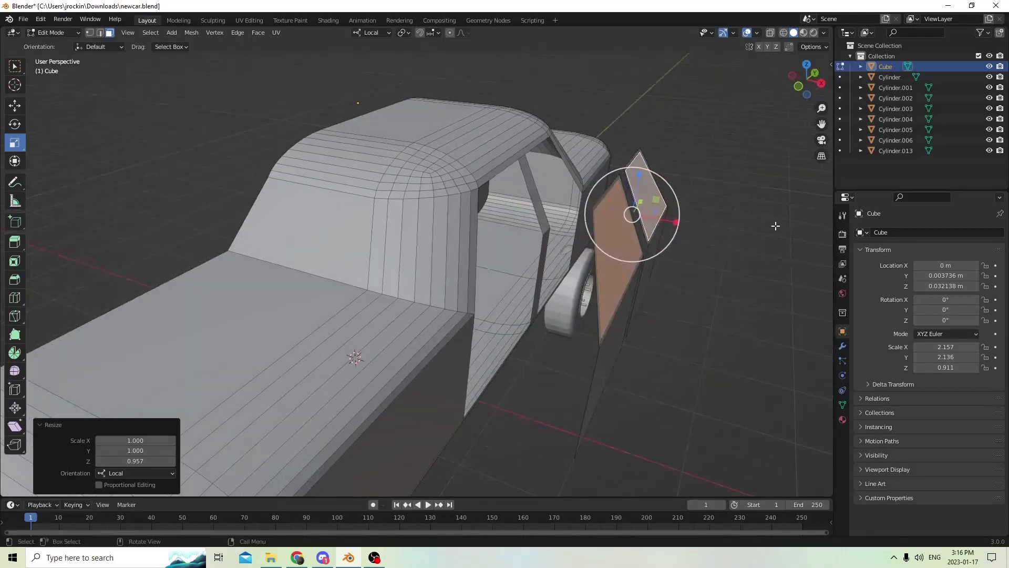
key(e)
click(770, 223)
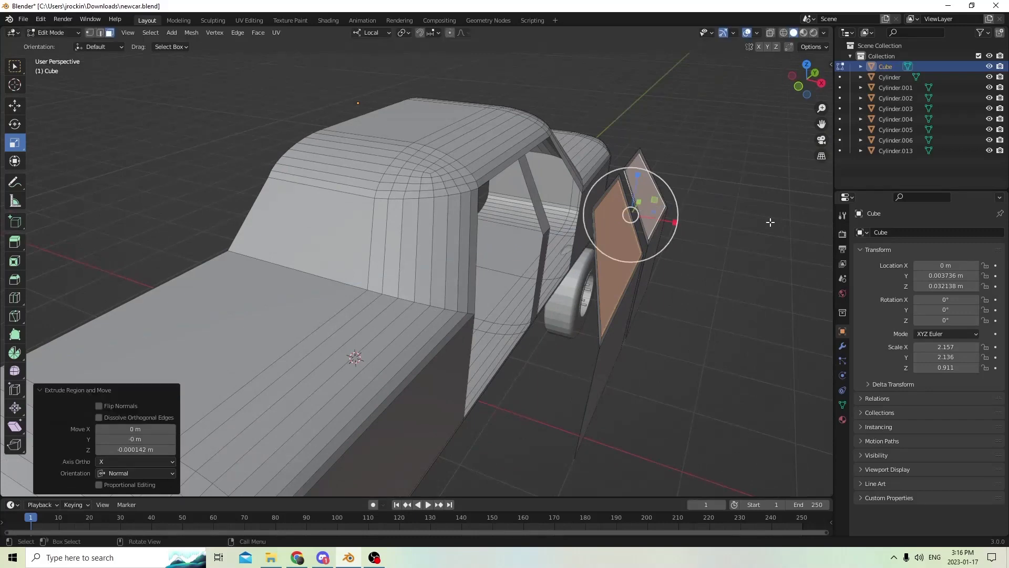
middle_drag(770, 222, 678, 237)
click(603, 471)
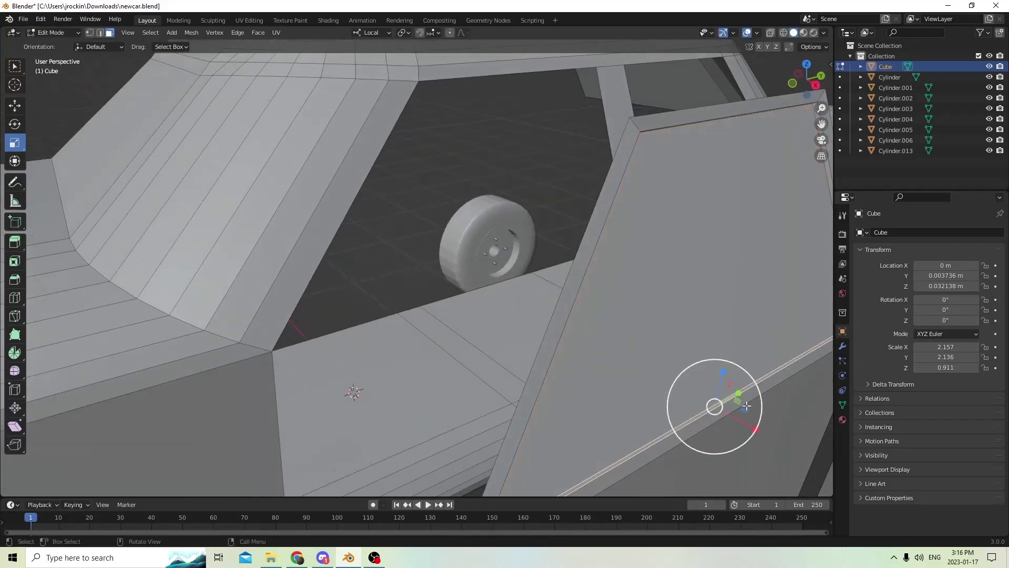
middle_drag(622, 282, 662, 305)
scroll(658, 288, down, 3)
click(773, 270)
middle_drag(773, 271, 667, 295)
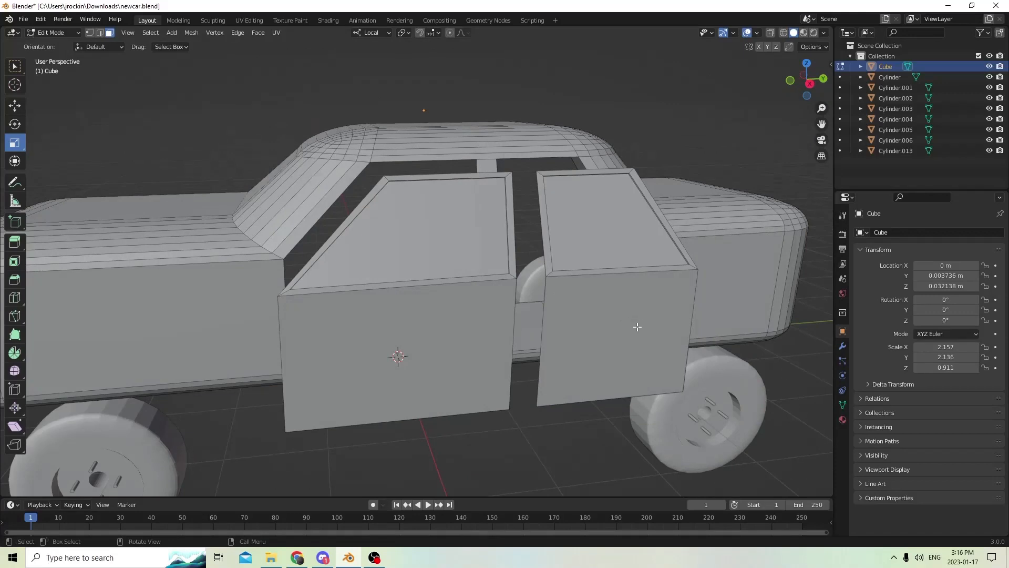
Select the entire rear door as linked geometry
key(l)
middle_drag(559, 305, 600, 303)
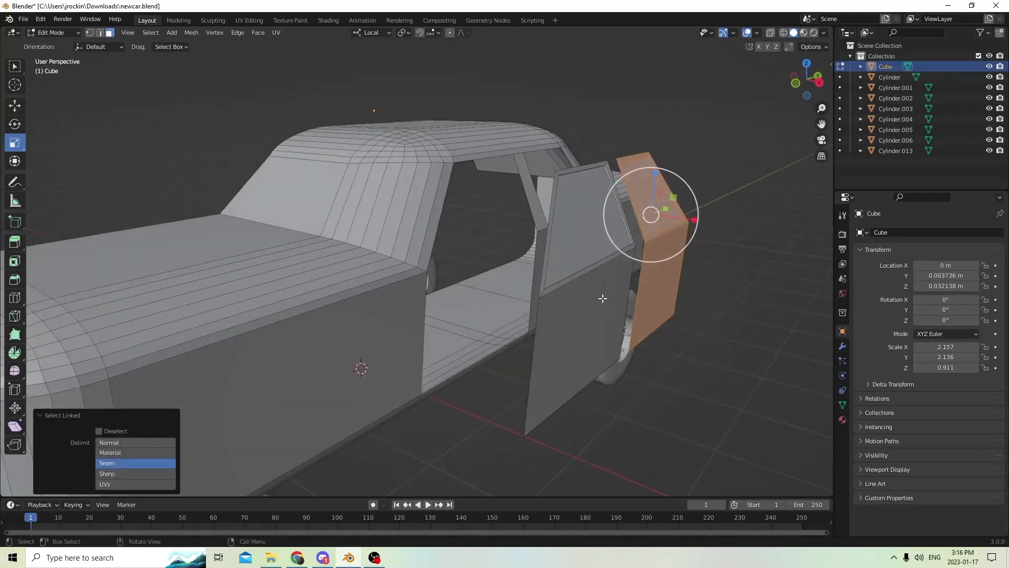
key(alt+e)
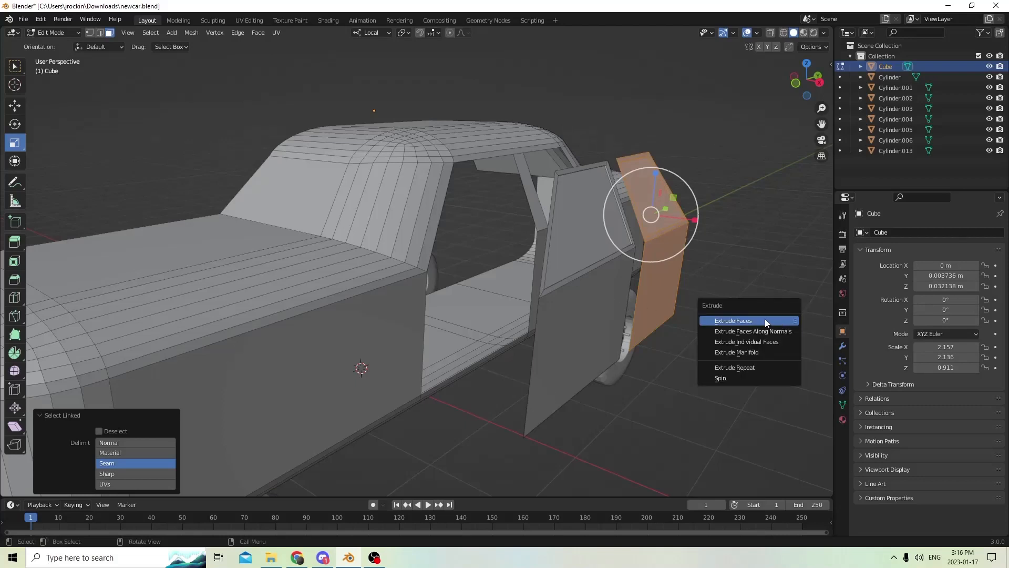
click(759, 331)
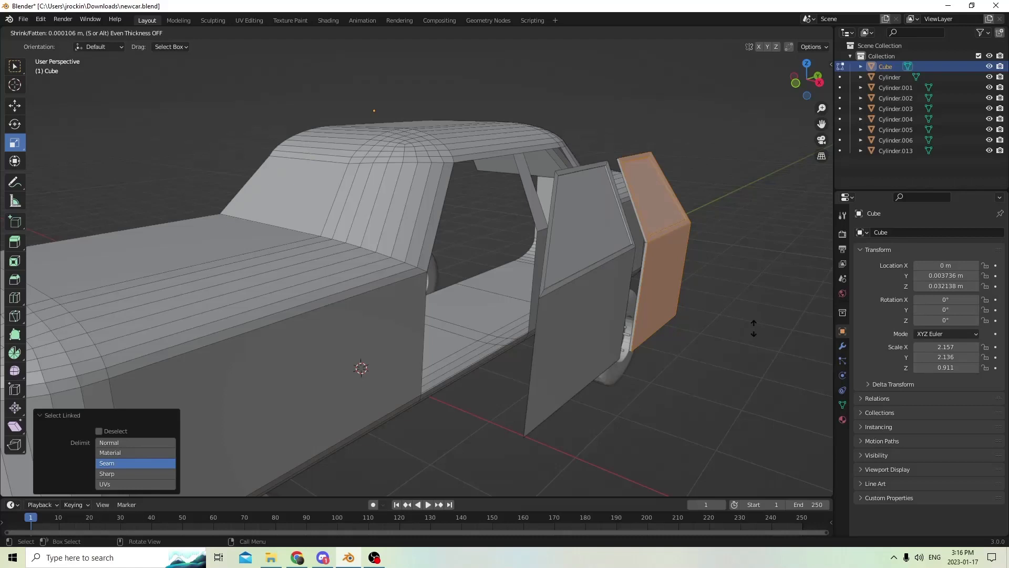
right_click(754, 328)
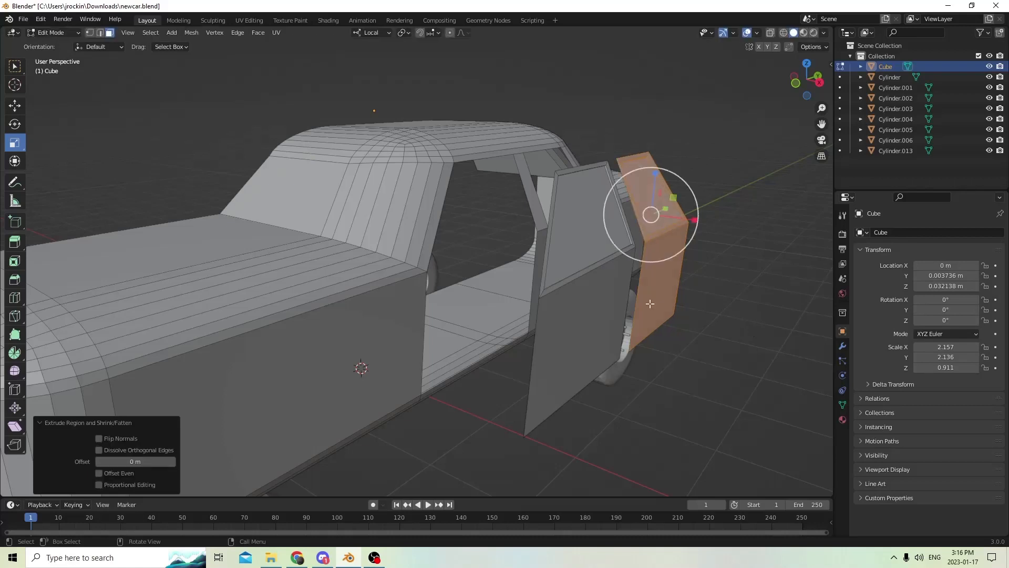
Add the entire front door to the selection as linked geometry, keeping the rear door selected
middle_drag(650, 304, 596, 318)
shift+click(594, 318)
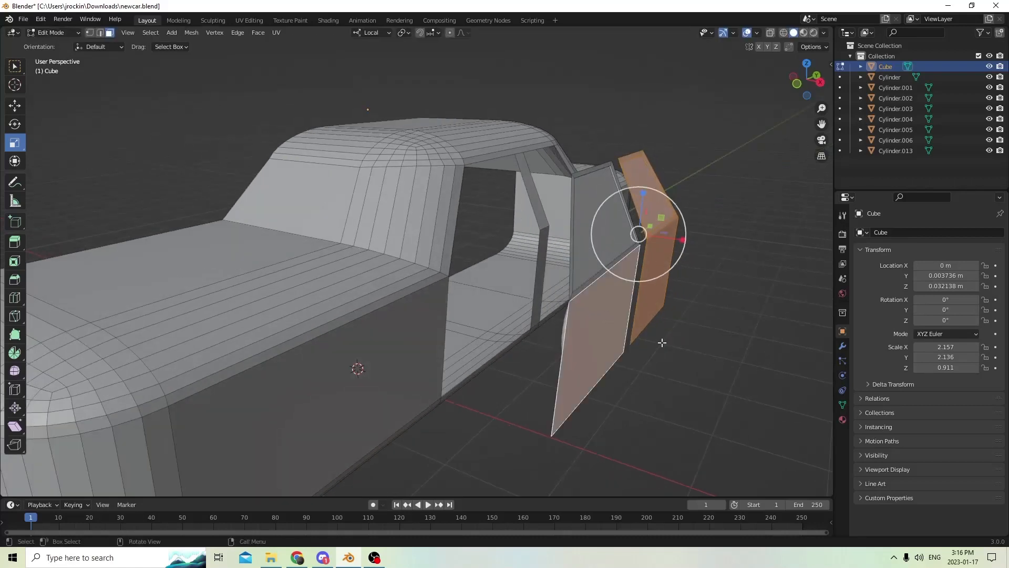
click(644, 327)
key(l)
key(l)
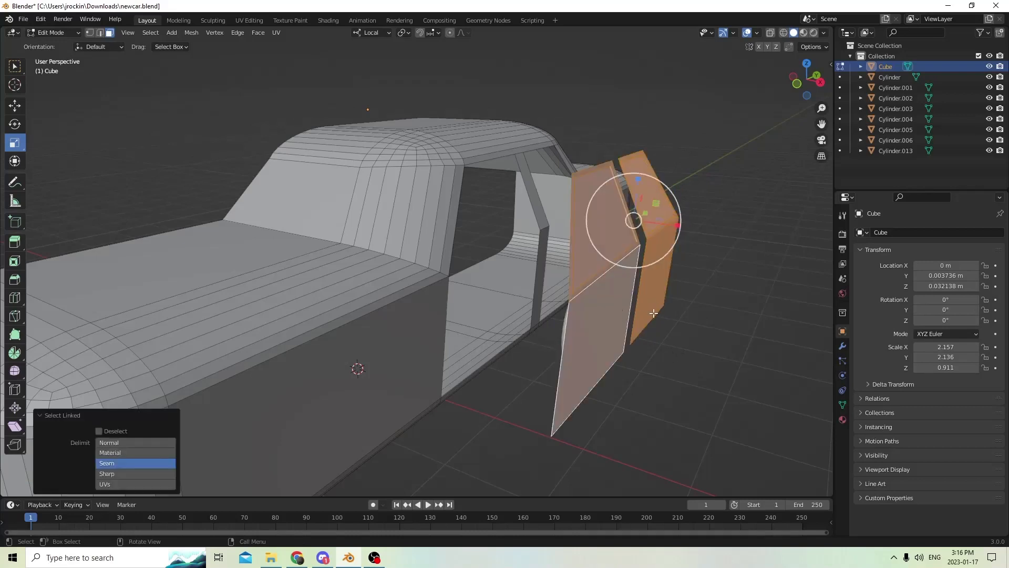
key(alt+e)
click(763, 339)
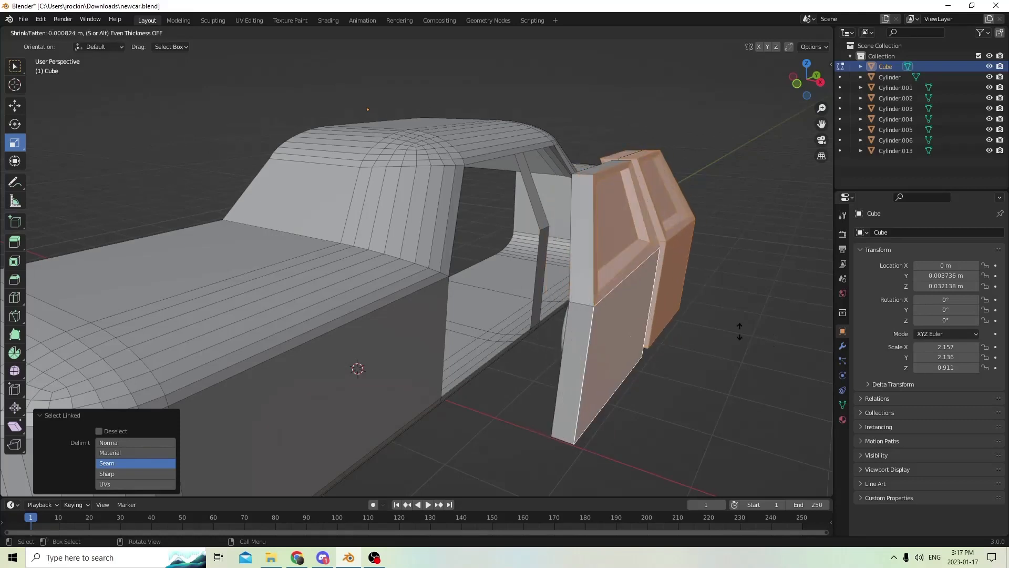
key(Escape)
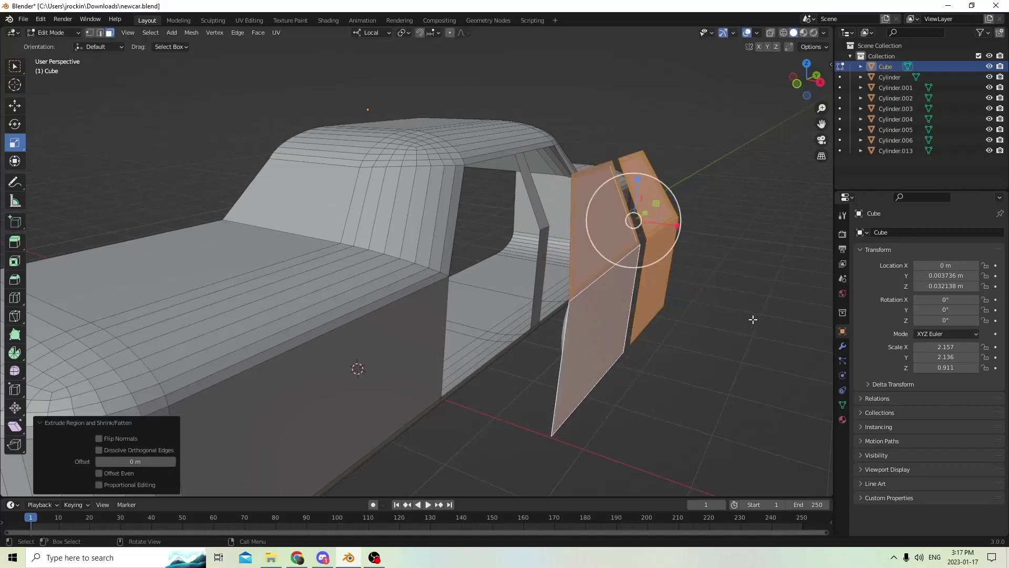
Try to extrude the faces of both selected side doors along their normals
middle_drag(753, 319, 804, 387)
key(alt+e)
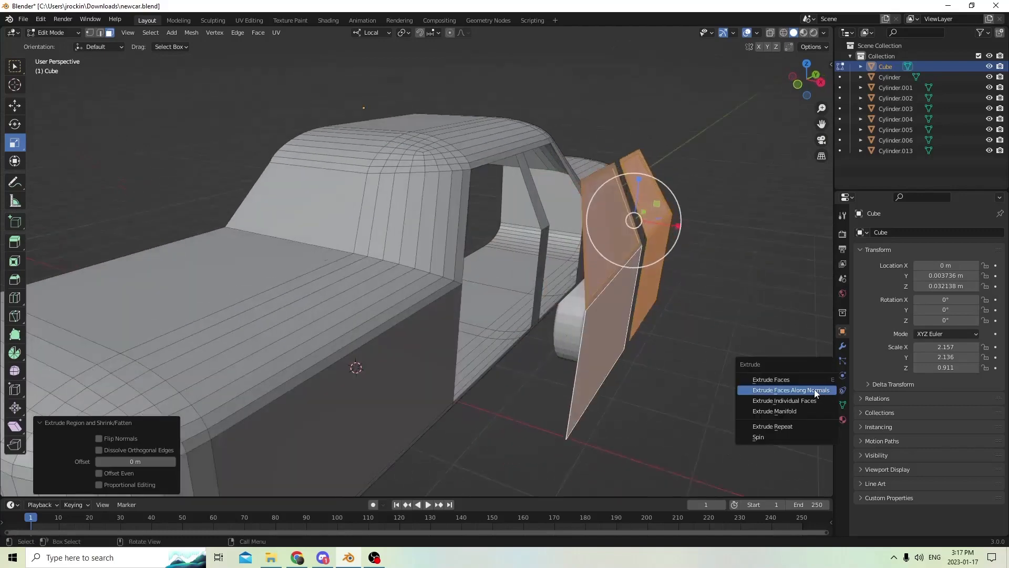
click(804, 389)
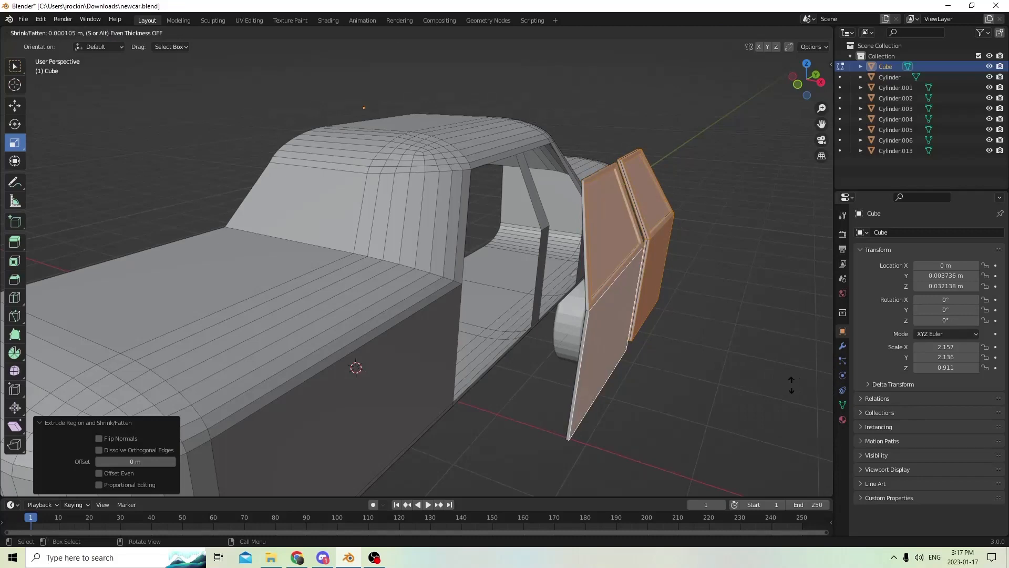
click(786, 381)
Try to thicken both doors with a regular face extrusion, and check the resulting side faces
middle_drag(781, 378, 746, 361)
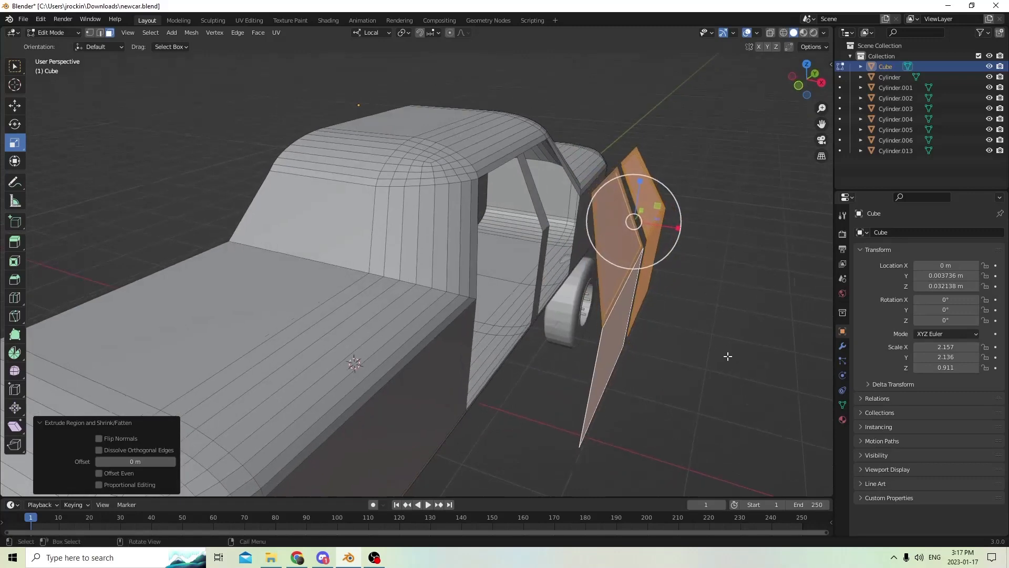
key(e)
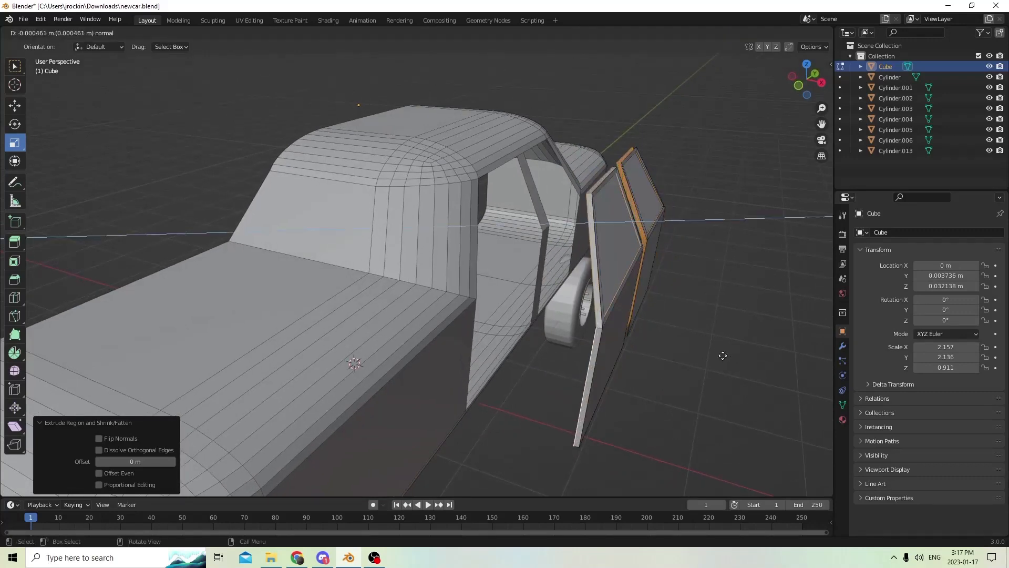
click(726, 354)
middle_drag(726, 354, 826, 293)
click(753, 274)
middle_drag(679, 309, 632, 284)
click(749, 357)
scroll(627, 248, down, 1)
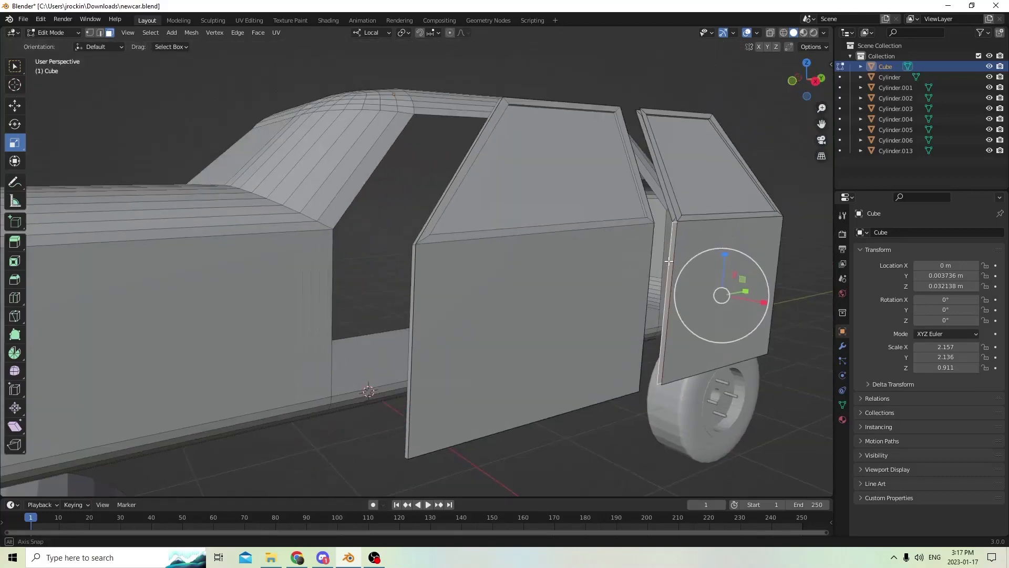
middle_drag(627, 249, 645, 255)
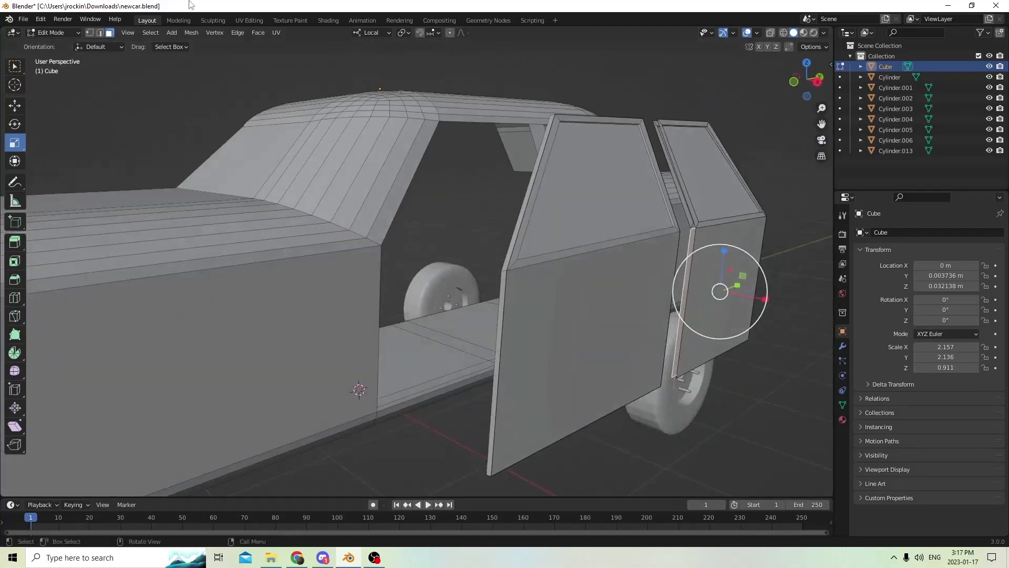
Undo the face selections on the doors and the regular face extrusion
click(40, 21)
click(52, 31)
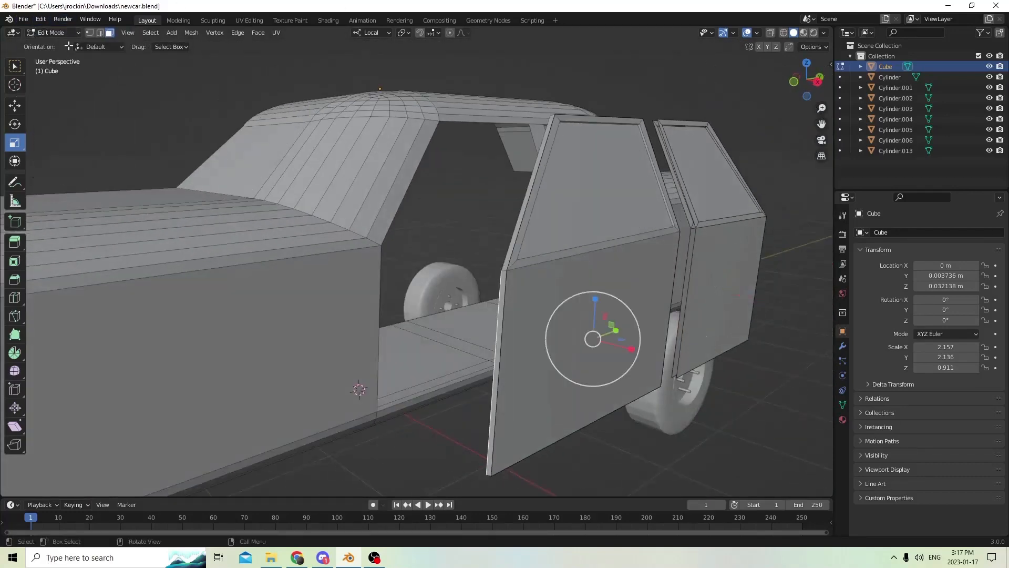
middle_drag(253, 180, 254, 74)
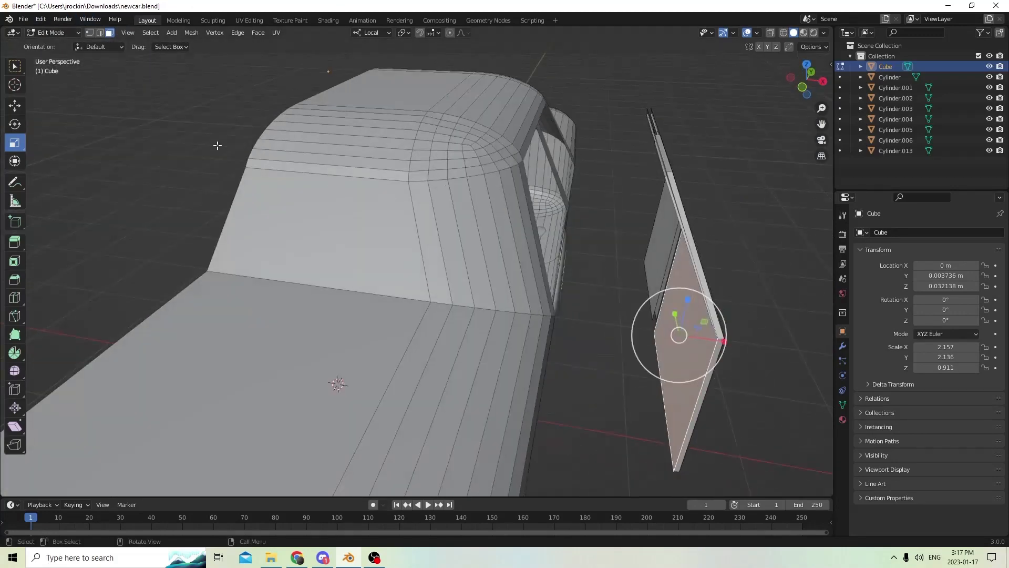
middle_drag(280, 152, 290, 174)
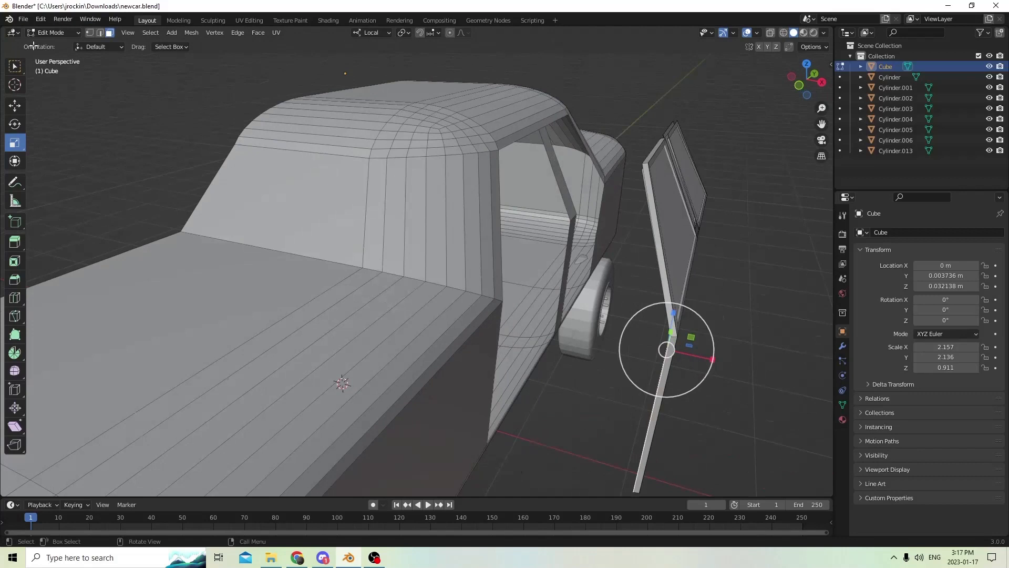
click(46, 19)
click(51, 34)
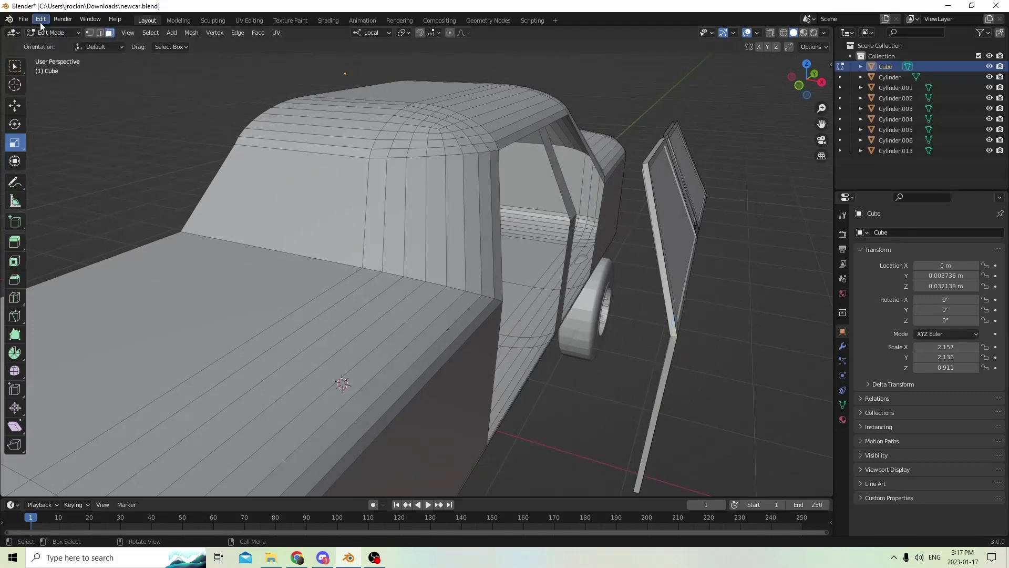
click(40, 20)
click(51, 45)
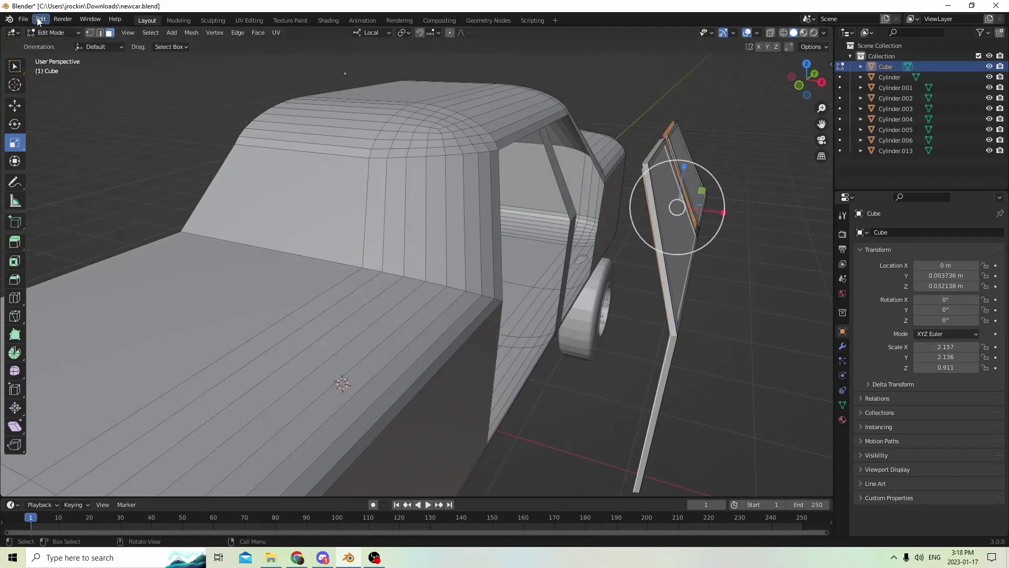
click(39, 21)
click(48, 32)
Try to extrude the faces of the entire linked rear door along their normals
mouse_move(362, 173)
middle_down()
mouse_move(275, 158)
mouse_move(361, 374)
mouse_move(369, 182)
middle_up()
middle_drag(801, 304, 712, 272)
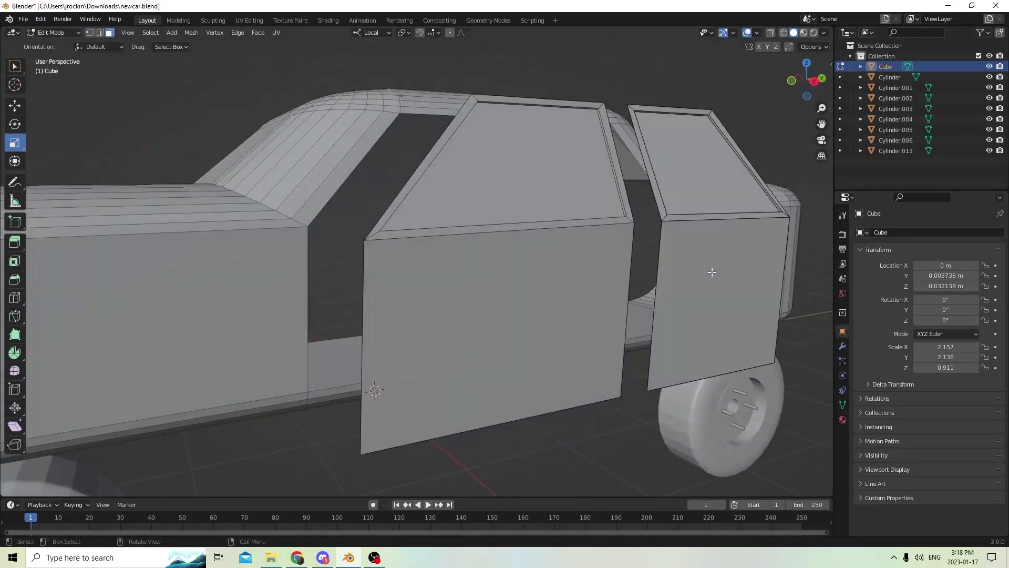
key(l)
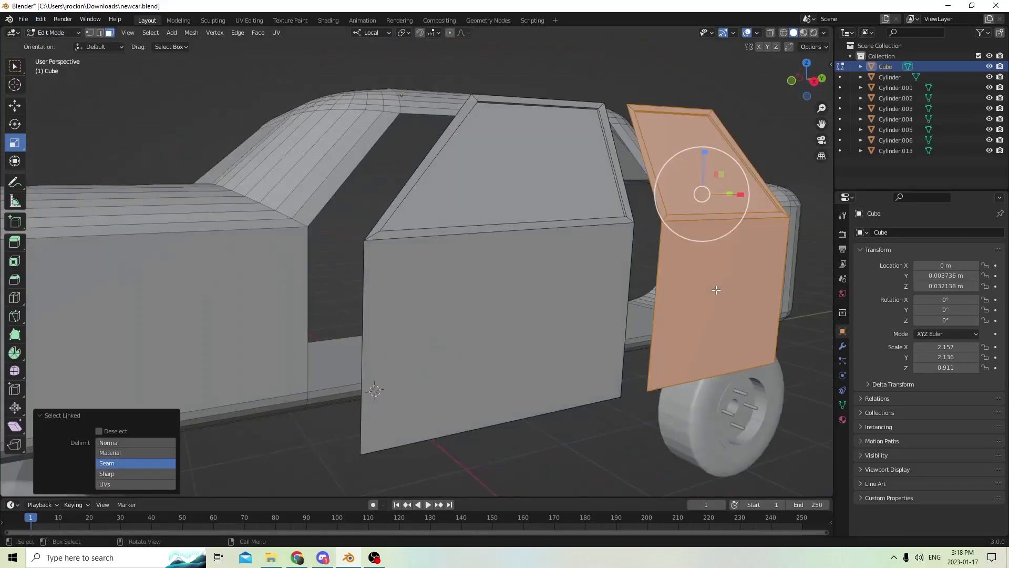
middle_drag(712, 287, 710, 306)
key(alt+e)
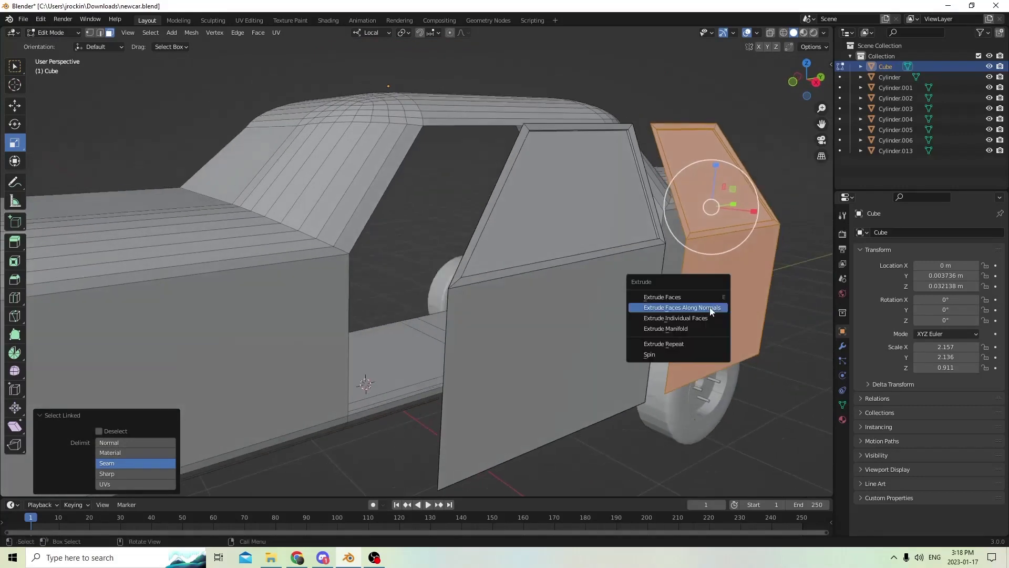
click(710, 308)
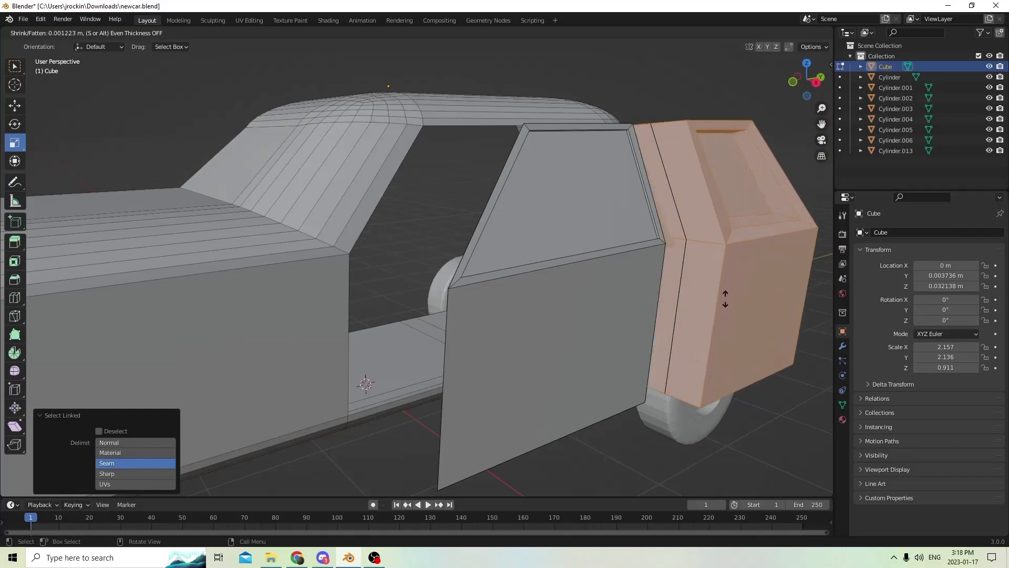
right_click(728, 310)
Undo the rear door's extrusion along normals and its linked selection
middle_drag(715, 293, 657, 291)
scroll(652, 291, down, 2)
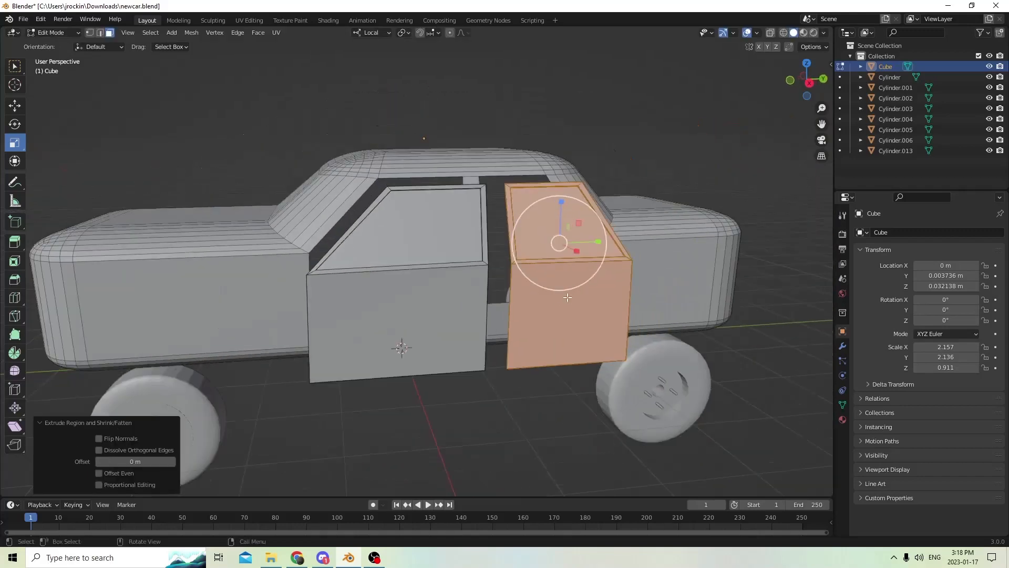
middle_drag(531, 296, 480, 309)
click(41, 20)
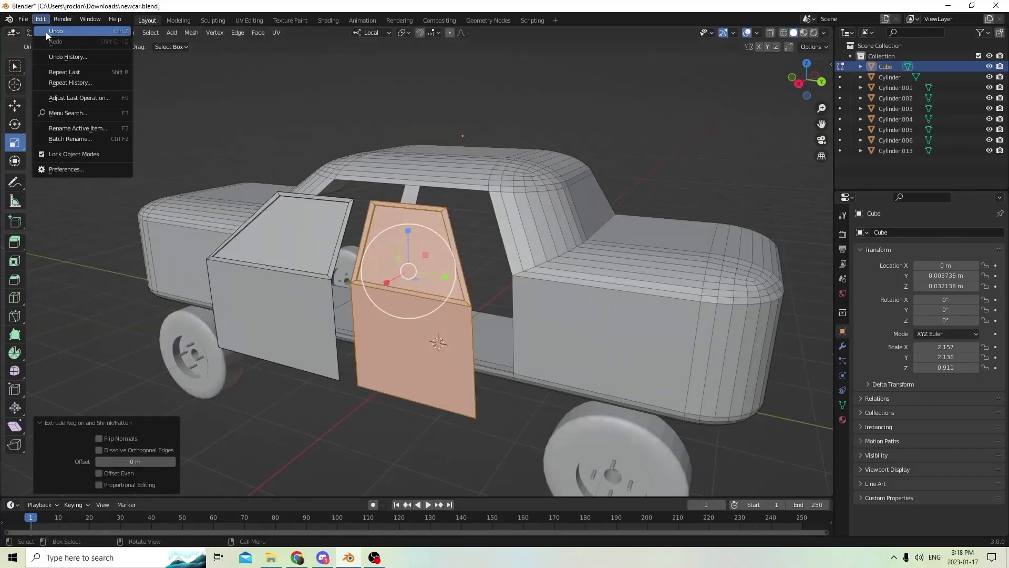
click(46, 32)
click(42, 20)
click(47, 32)
middle_drag(140, 95, 113, 79)
scroll(87, 118, up, 2)
click(41, 20)
click(46, 31)
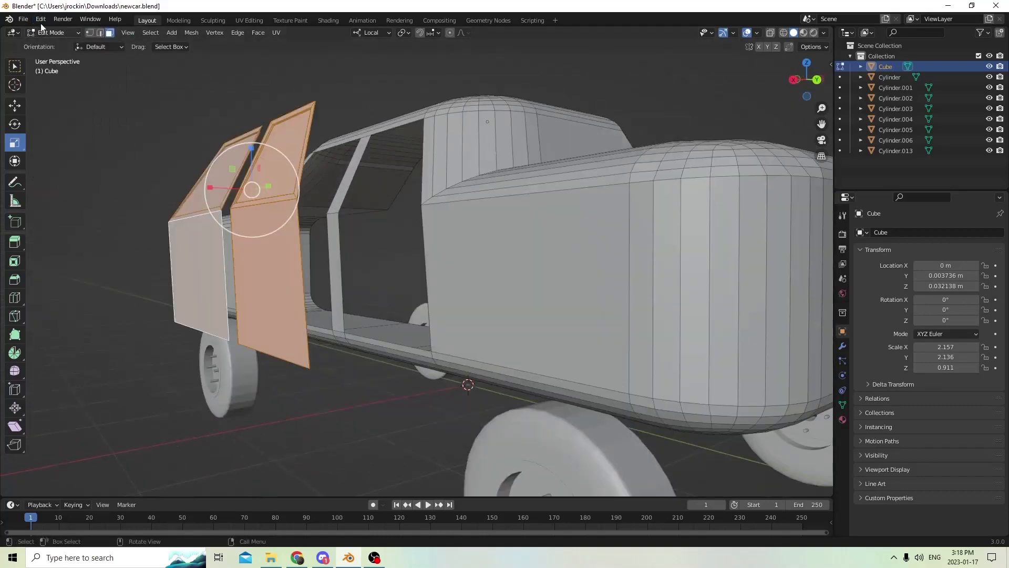
Undo the earlier extrusions and selections of both doors, back to before either door was selected
click(41, 20)
click(49, 33)
click(39, 20)
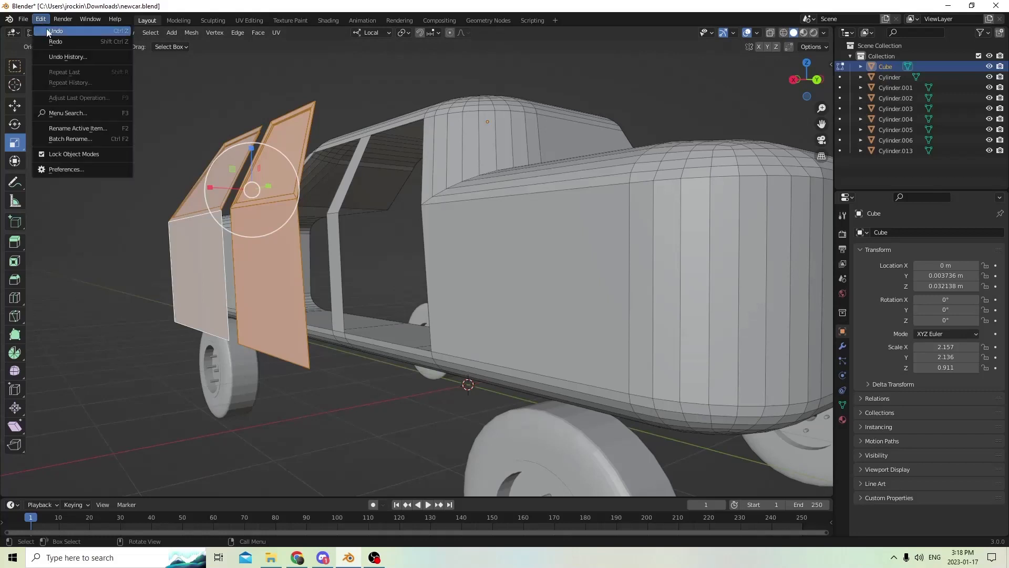
click(46, 31)
click(44, 20)
click(46, 31)
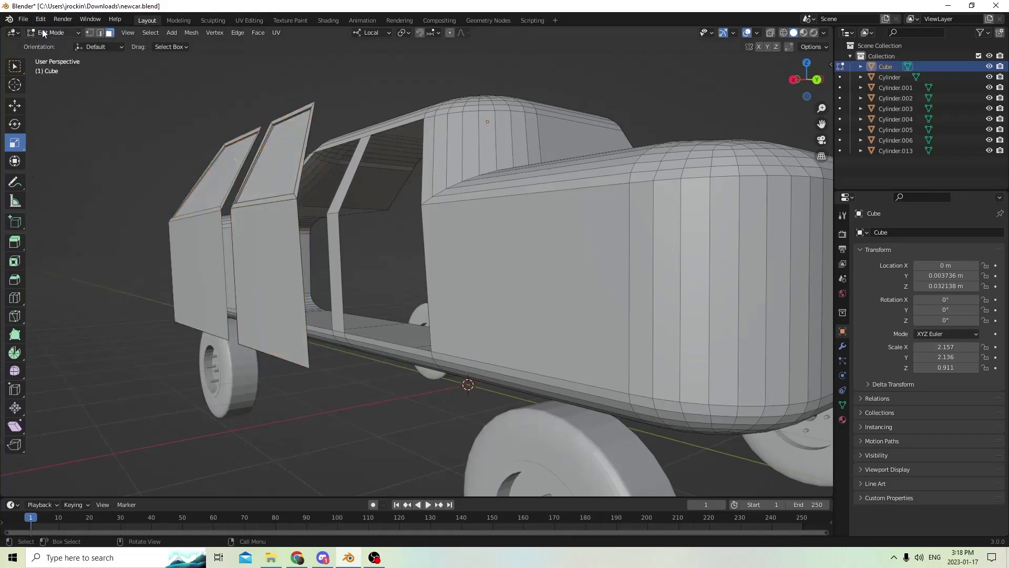
click(36, 21)
click(45, 30)
click(40, 21)
click(50, 31)
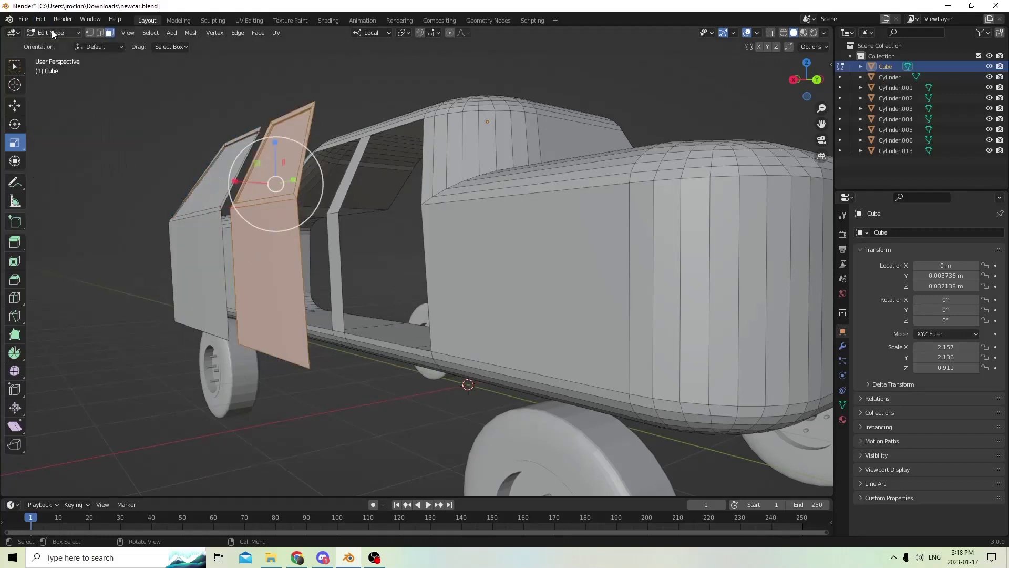
click(42, 22)
click(45, 30)
click(33, 20)
click(46, 27)
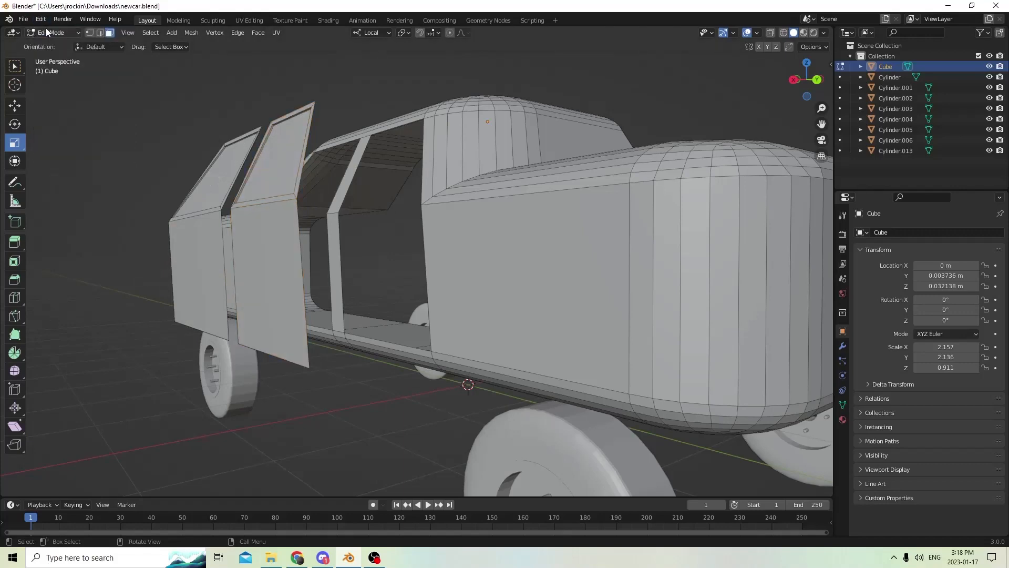
Try to extrude the entire linked rear door along its normals by 0.000079 m
middle_drag(200, 226, 227, 257)
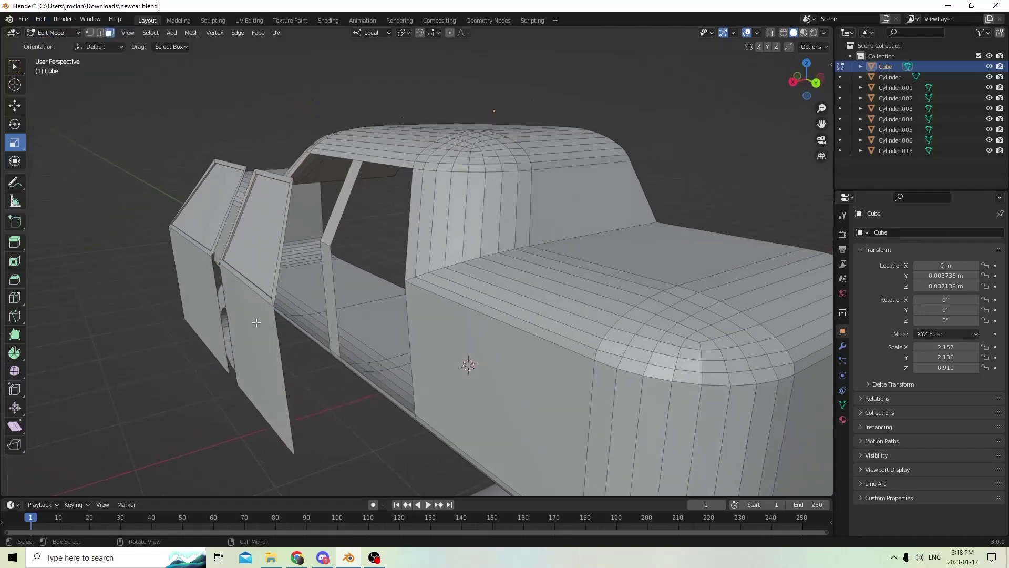
key(l)
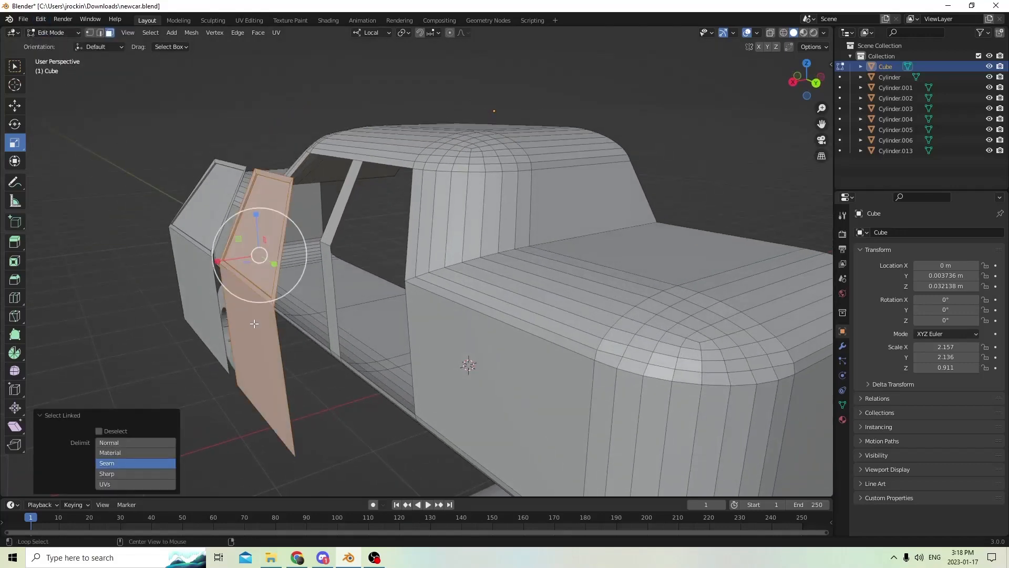
key(alt+e)
click(254, 327)
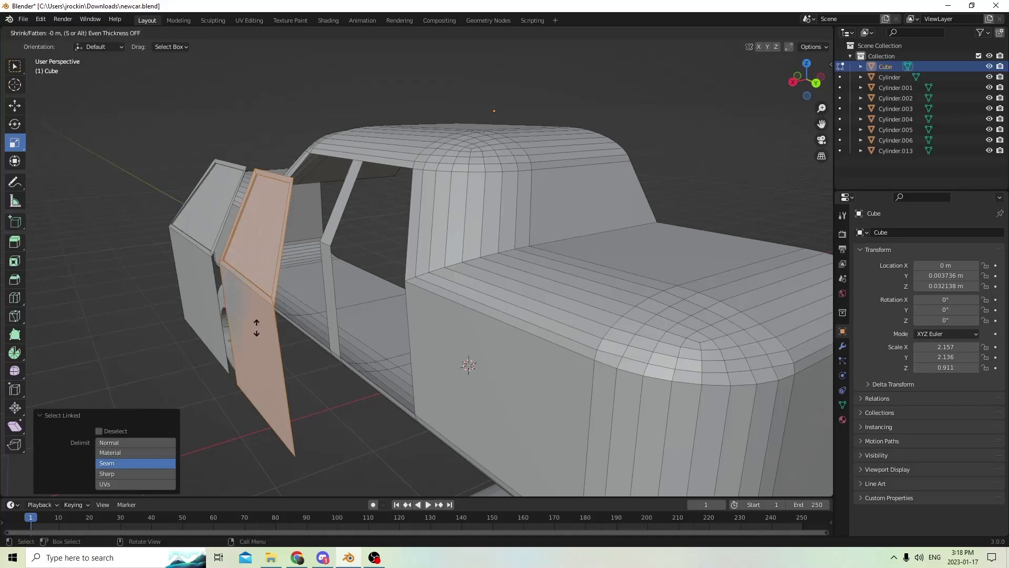
click(261, 327)
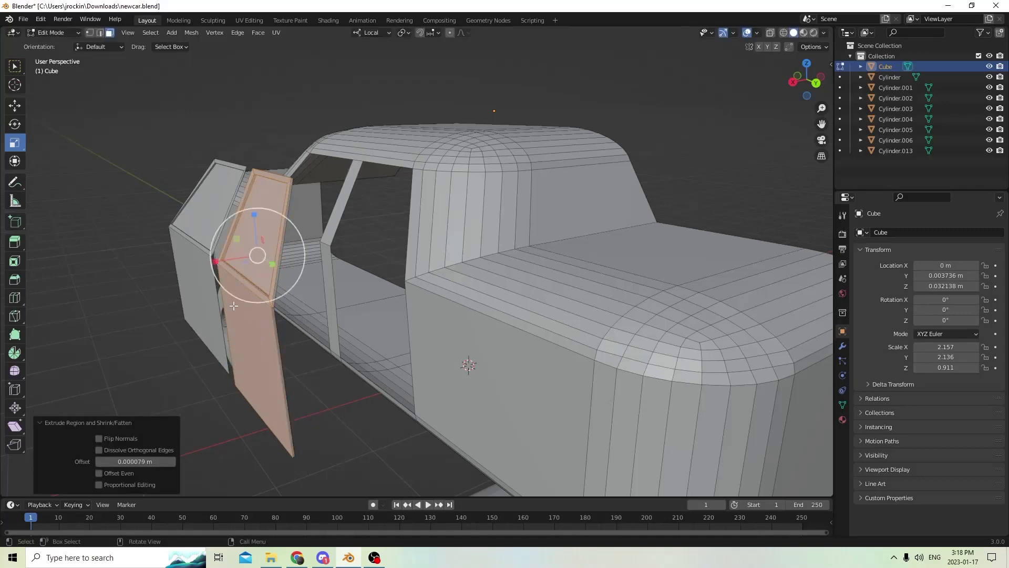
middle_drag(234, 306, 216, 50)
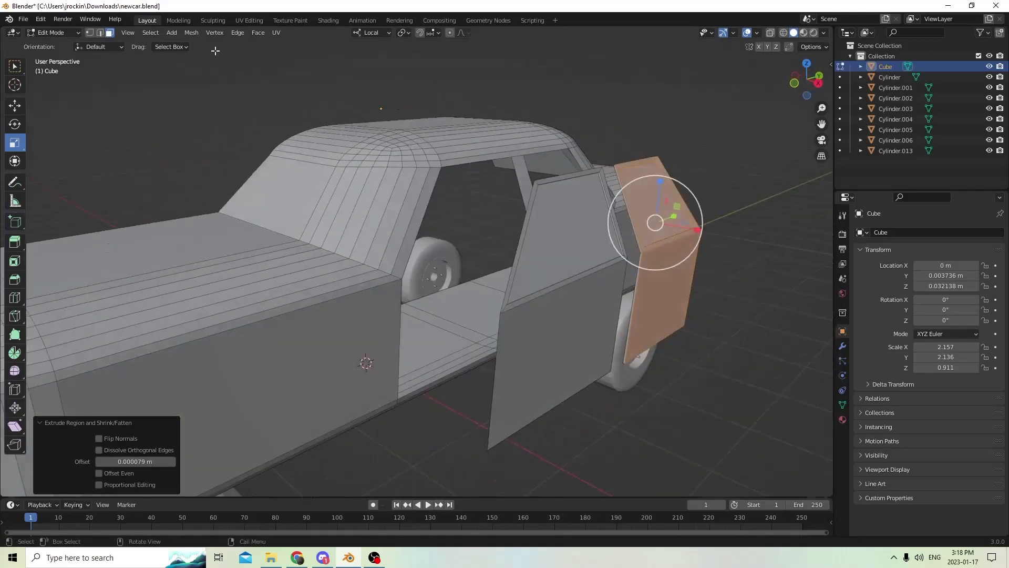
Undo the 0.000079 m extrusion of the rear door and its linked selection
click(41, 20)
click(48, 30)
click(41, 19)
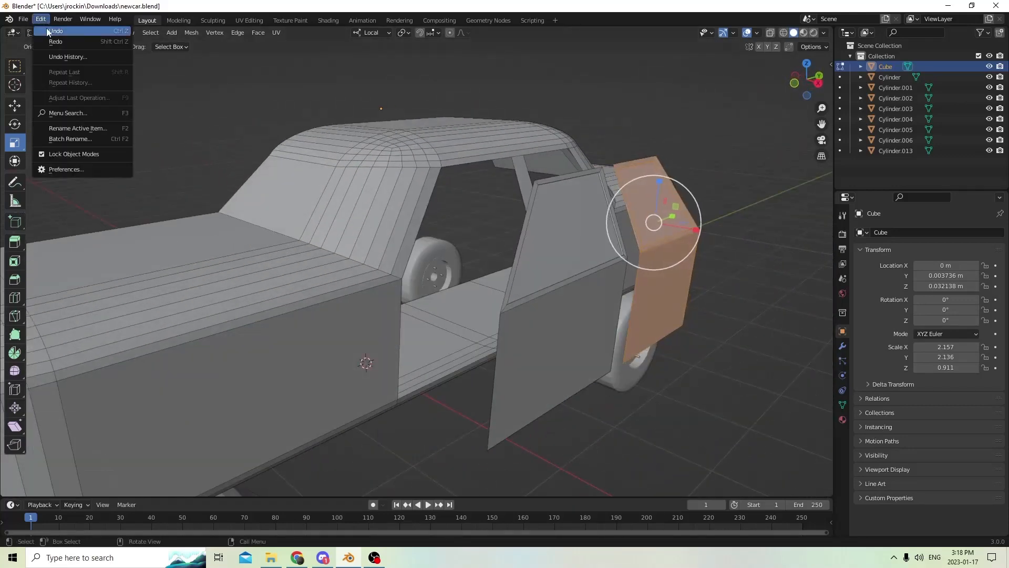
click(49, 31)
click(41, 20)
click(49, 31)
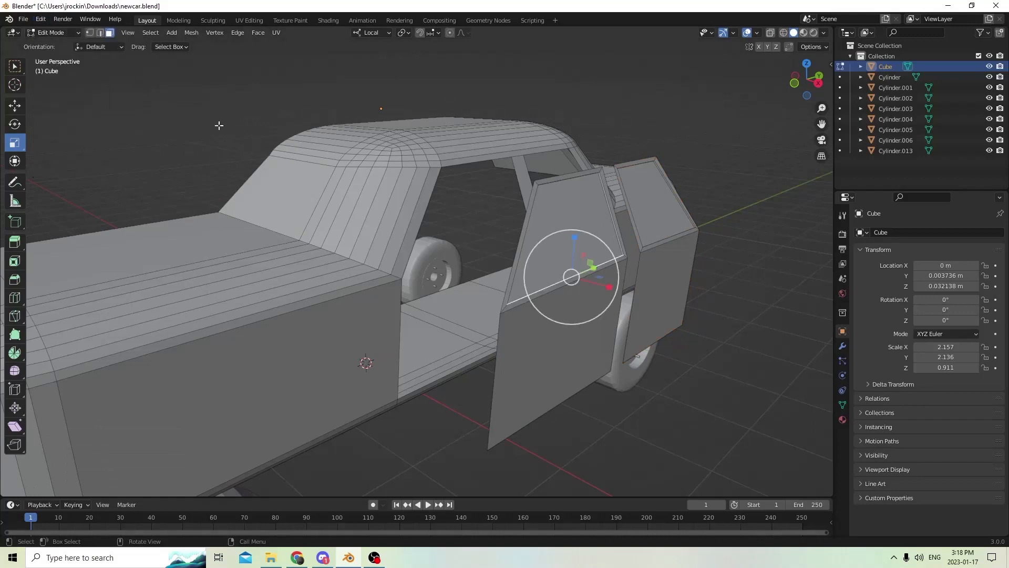
Select the entire rear door and the entire front door together as linked geometry
middle_drag(526, 289, 503, 275)
middle_drag(641, 344, 671, 353)
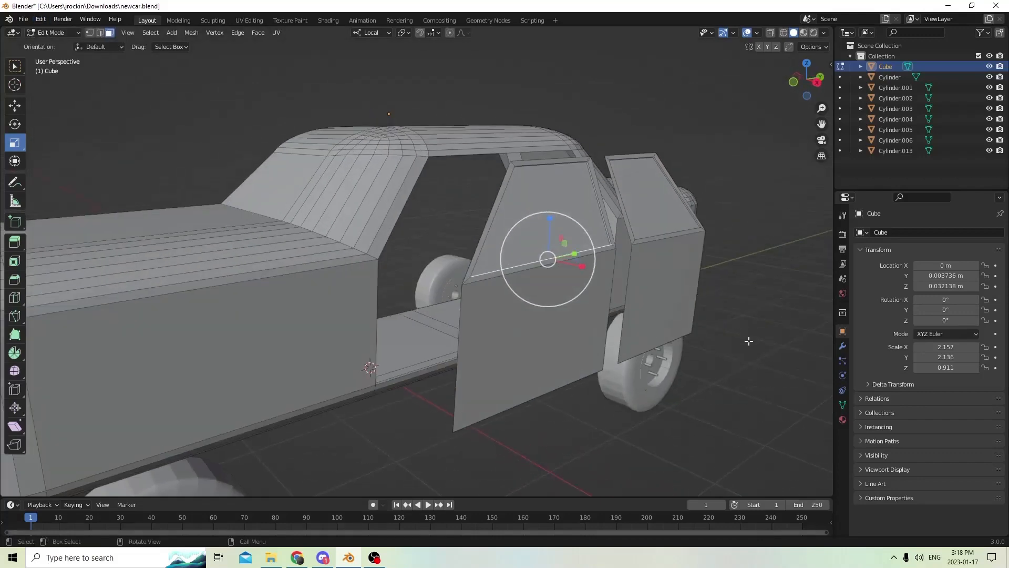
middle_drag(748, 341, 700, 306)
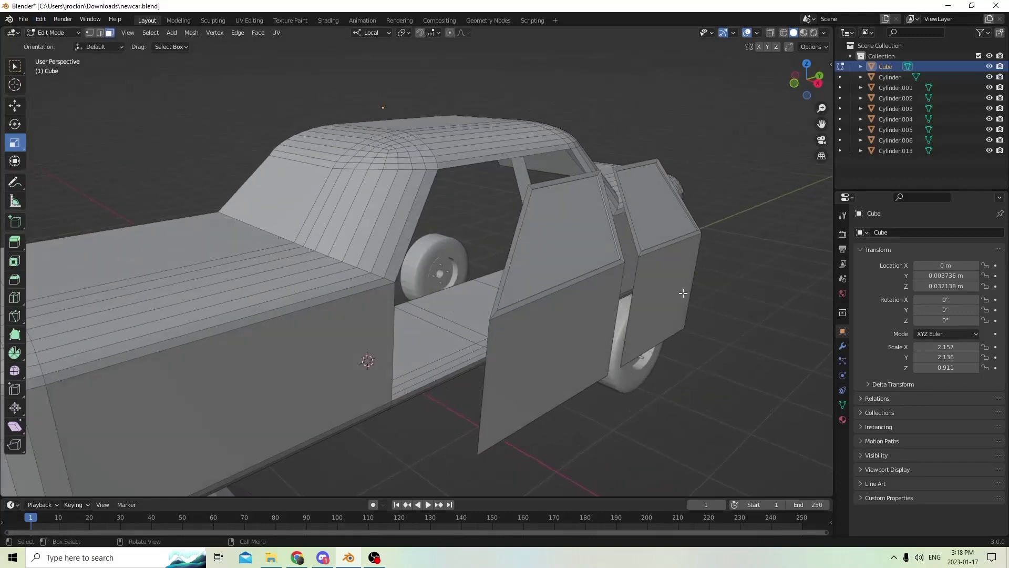
key(l)
key(l)
Extrude the faces of both doors along their normals by -0.000095 m, and inspect the doors from both sides
middle_drag(576, 319, 685, 308)
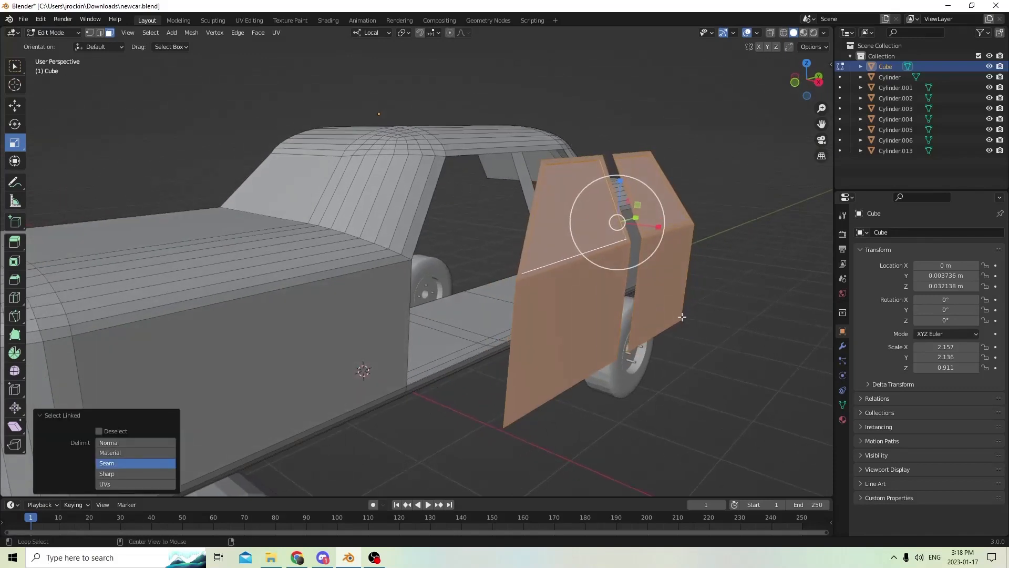
key(alt+e)
click(681, 319)
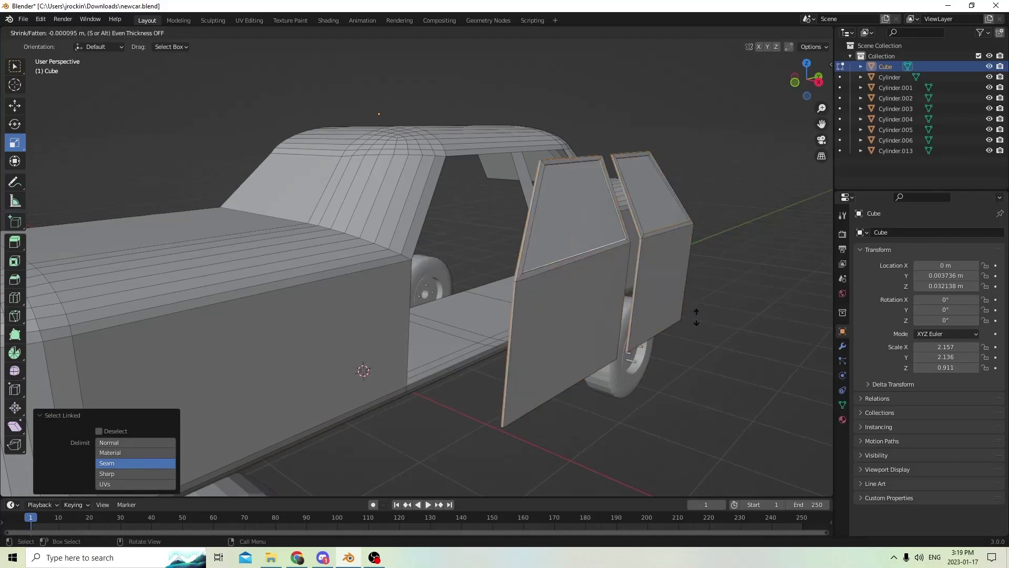
click(696, 317)
middle_drag(692, 317, 455, 317)
scroll(355, 287, up, 1)
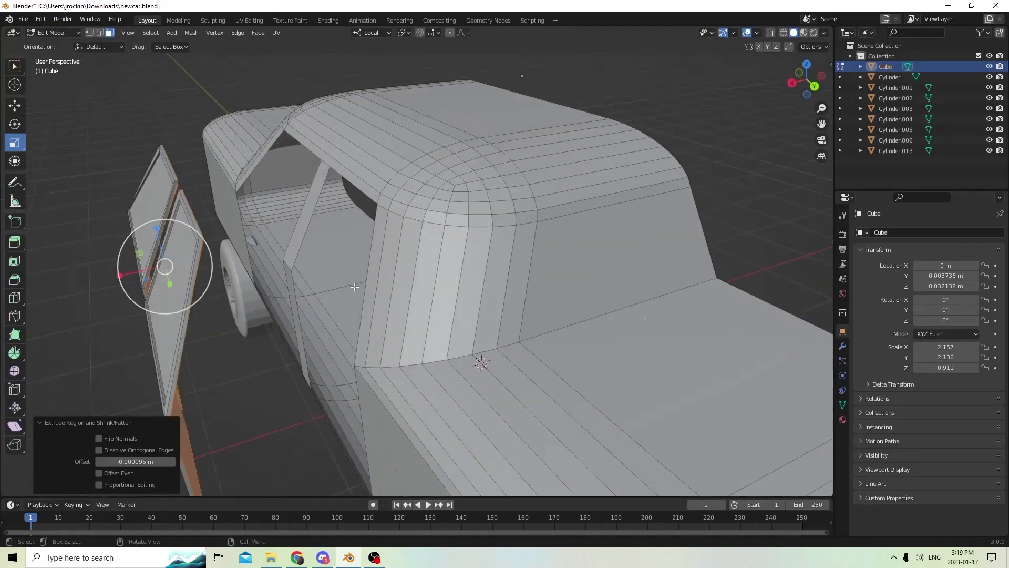
middle_drag(315, 267, 312, 224)
middle_drag(223, 427, 349, 466)
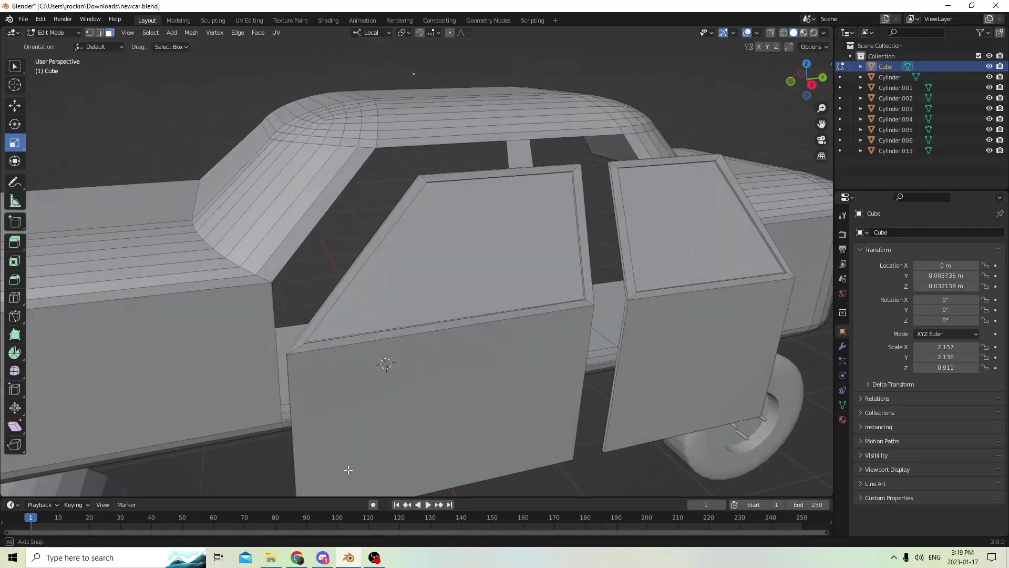
Try to extrude the upper and lower faces of the pillar between the door openings by -0.000198 m
middle_drag(368, 419, 426, 440)
middle_drag(523, 378, 253, 177)
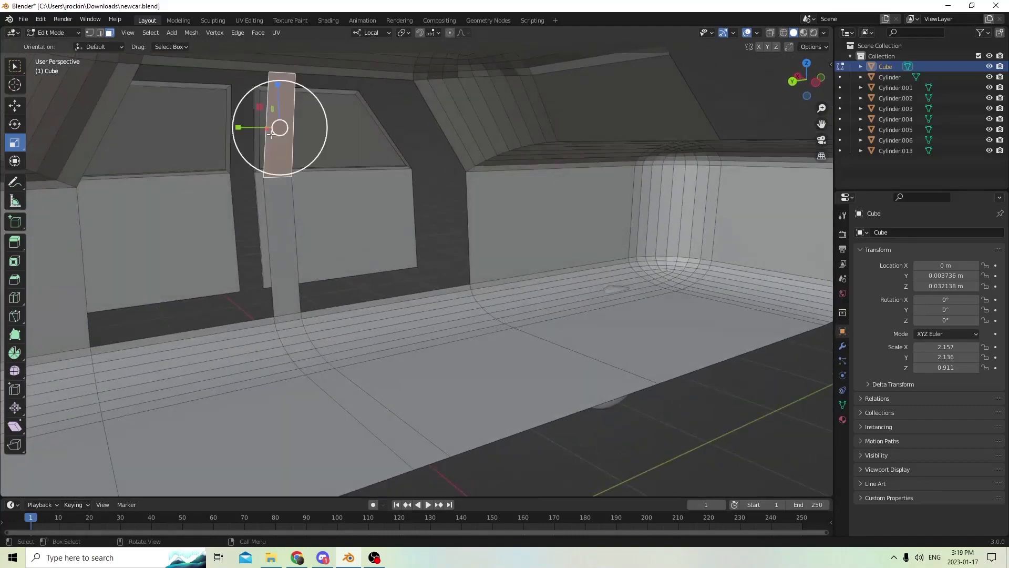
shift+click(291, 259)
middle_drag(291, 260, 218, 324)
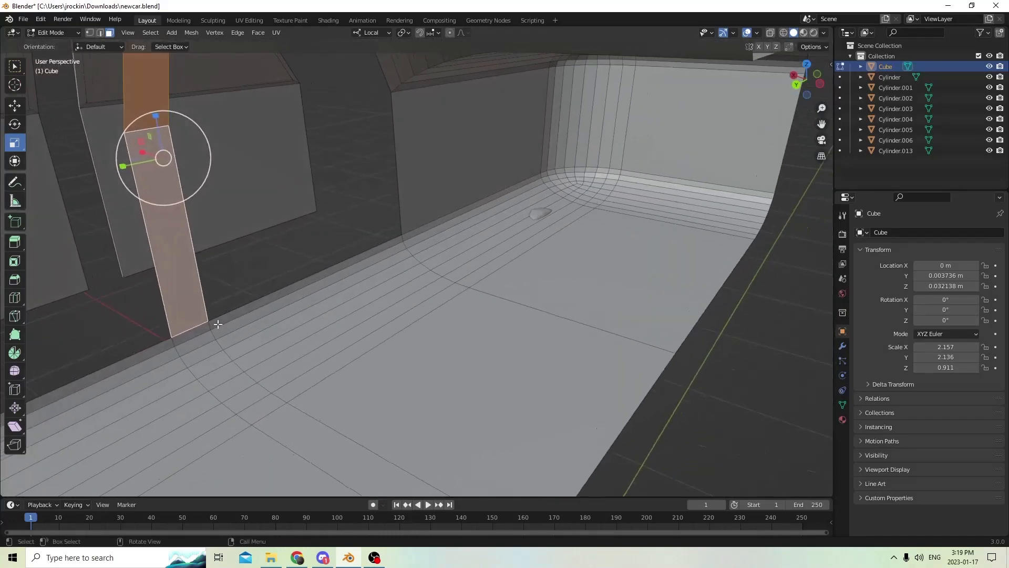
shift+click(185, 333)
middle_drag(188, 334, 220, 347)
shift+click(195, 356)
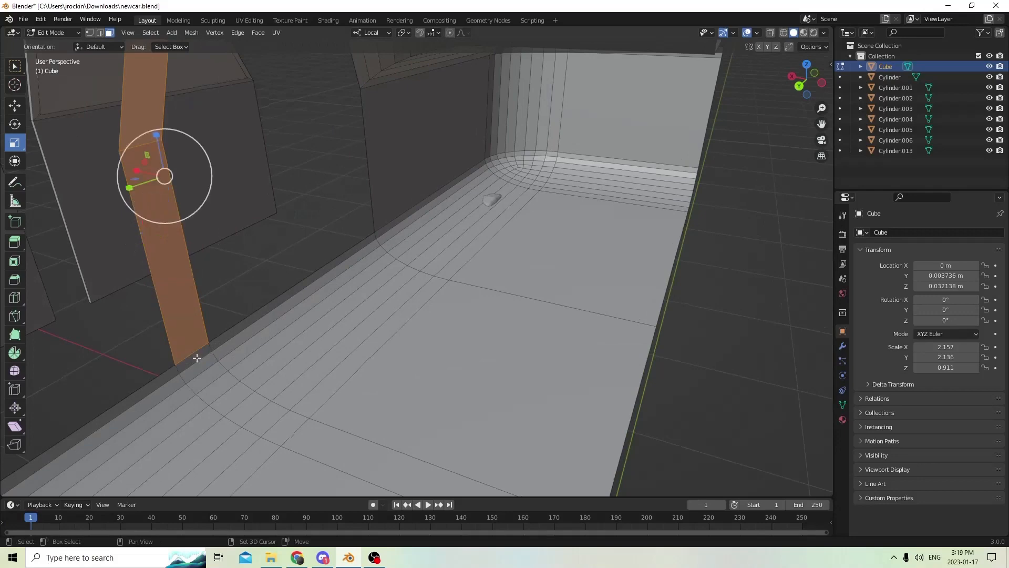
key(e)
click(189, 319)
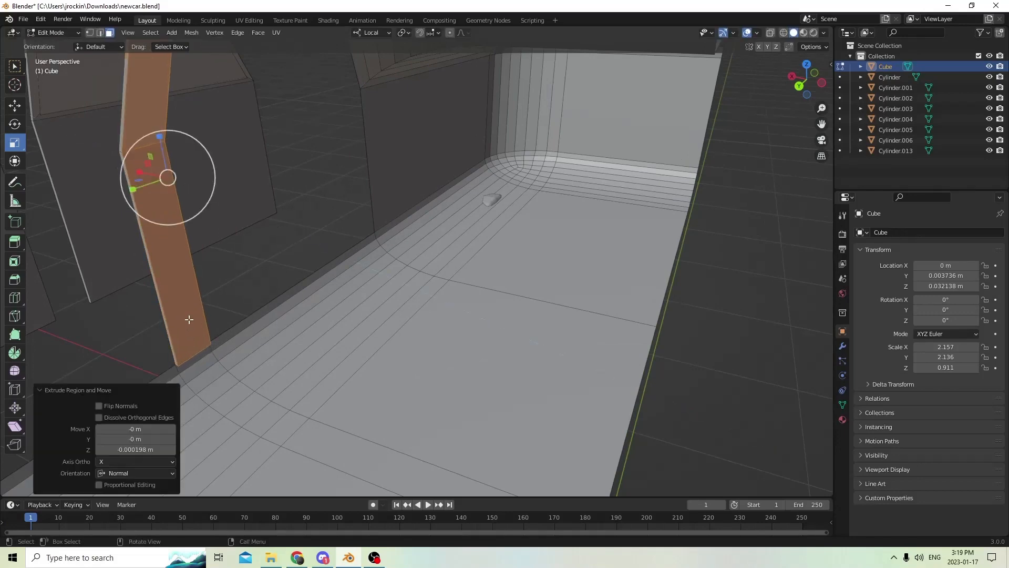
Undo the pillar extrusion and try to extrude both pillar faces along their normals by -0.000029 m
middle_drag(189, 319, 280, 300)
click(46, 23)
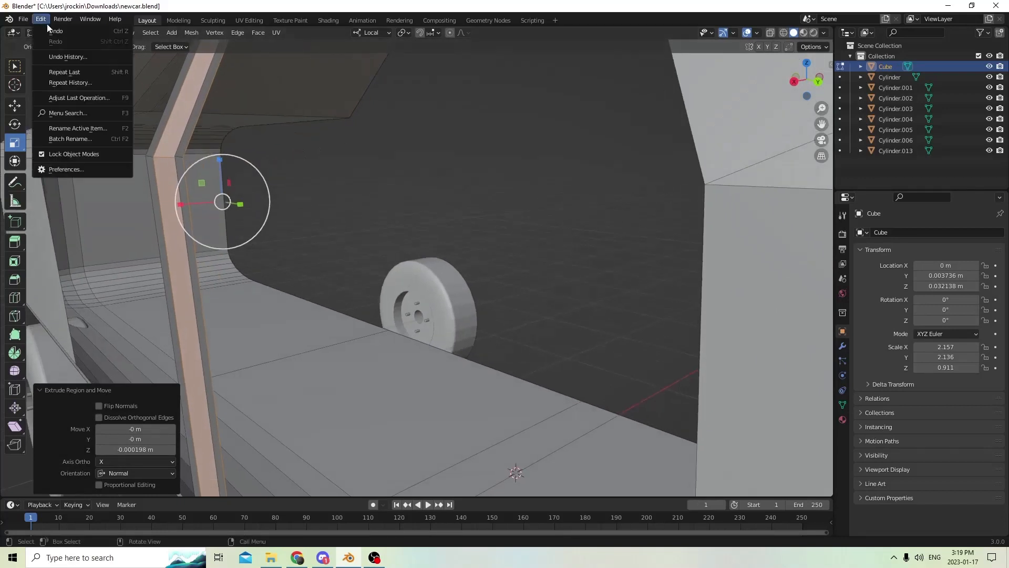
click(52, 31)
key(alt+e)
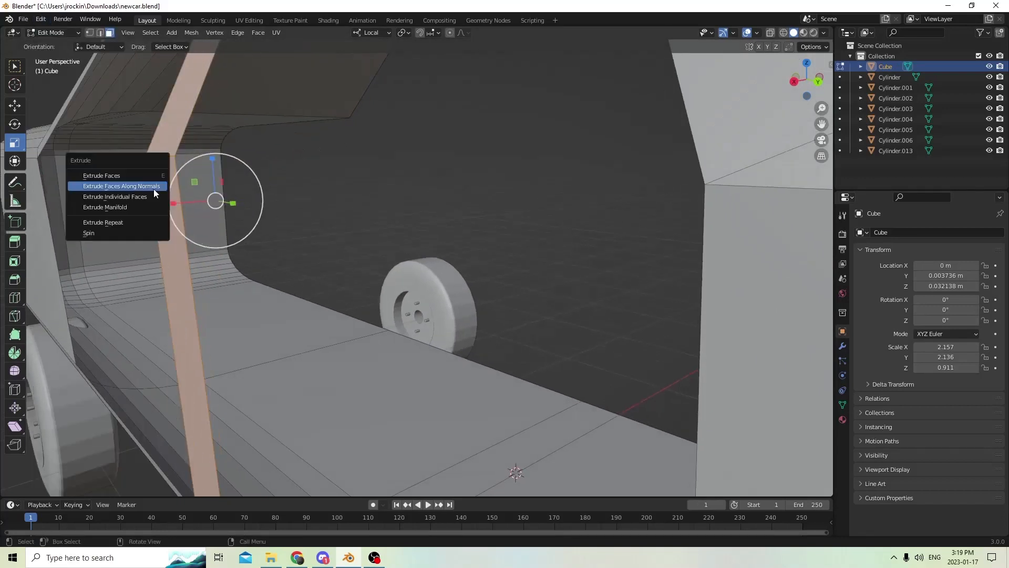
click(148, 188)
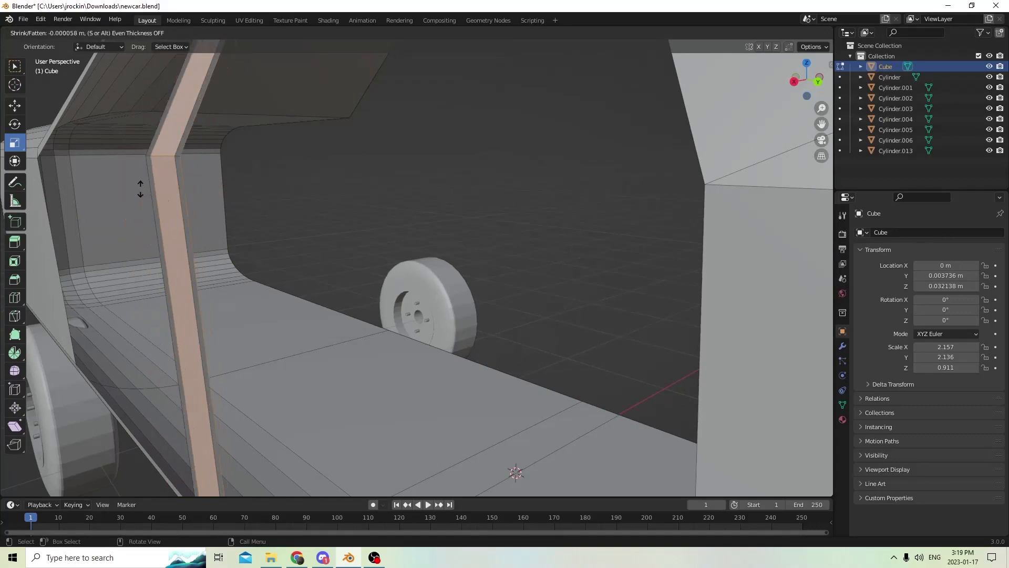
click(140, 188)
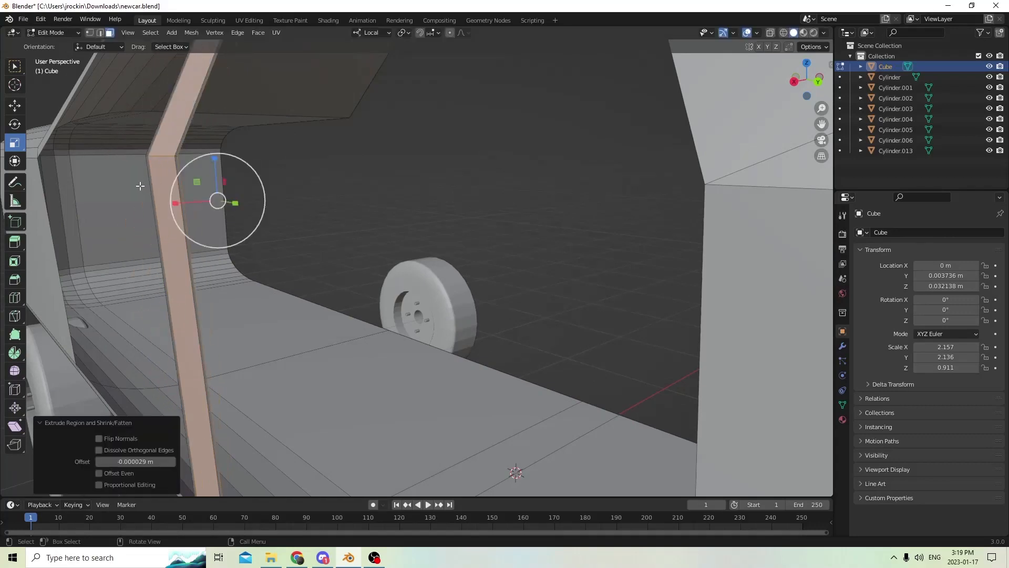
middle_drag(140, 185, 134, 194)
Undo the extrusion along normals and the pillar selections back to only the upper pillar face
click(42, 21)
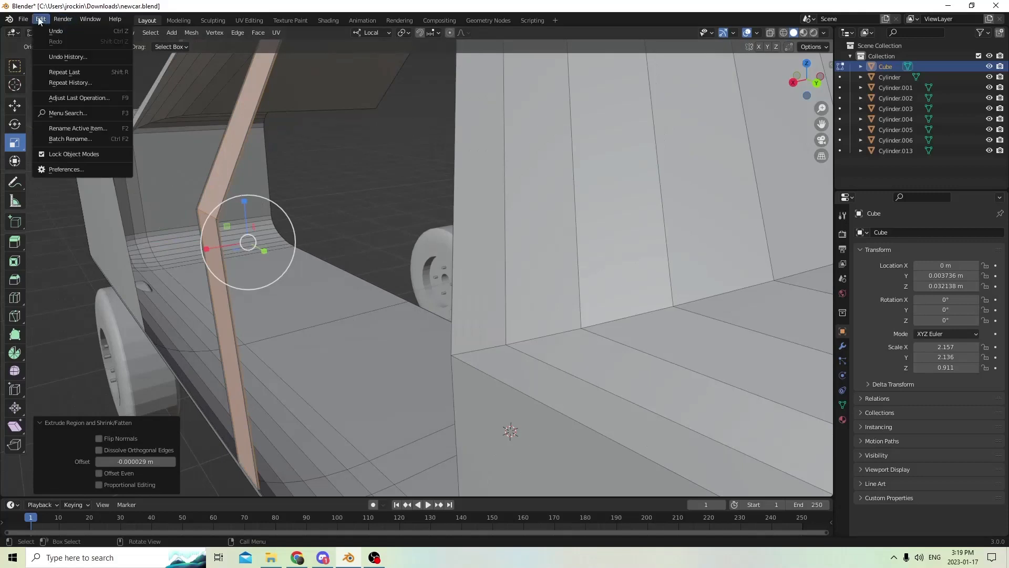
click(45, 30)
click(43, 21)
click(47, 31)
click(42, 20)
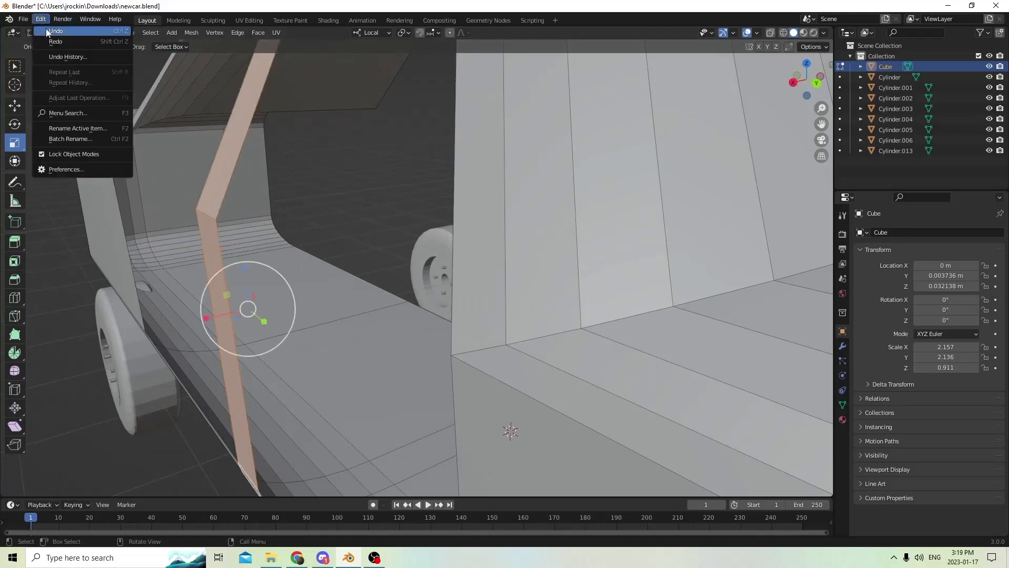
click(46, 31)
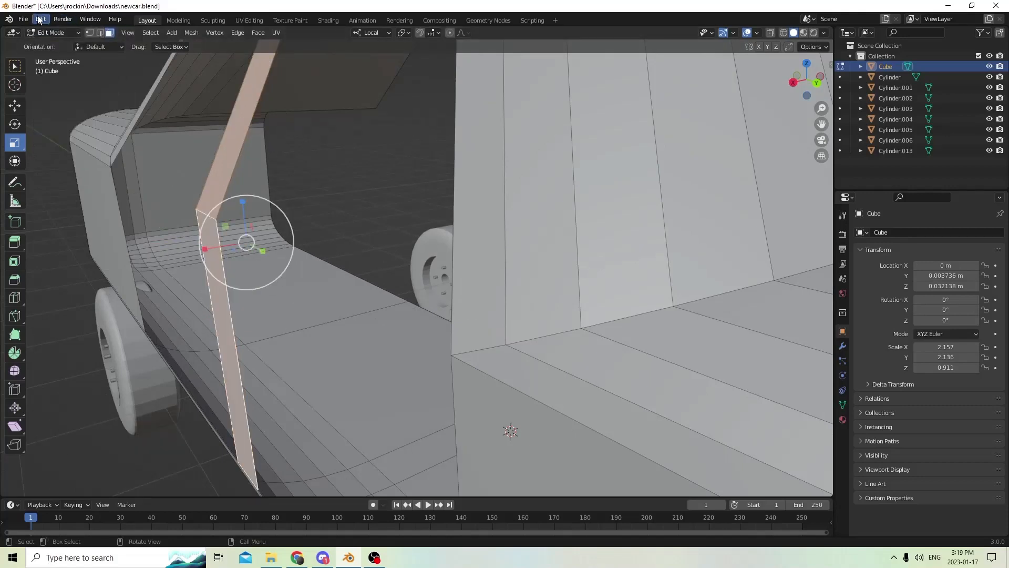
click(40, 20)
click(48, 31)
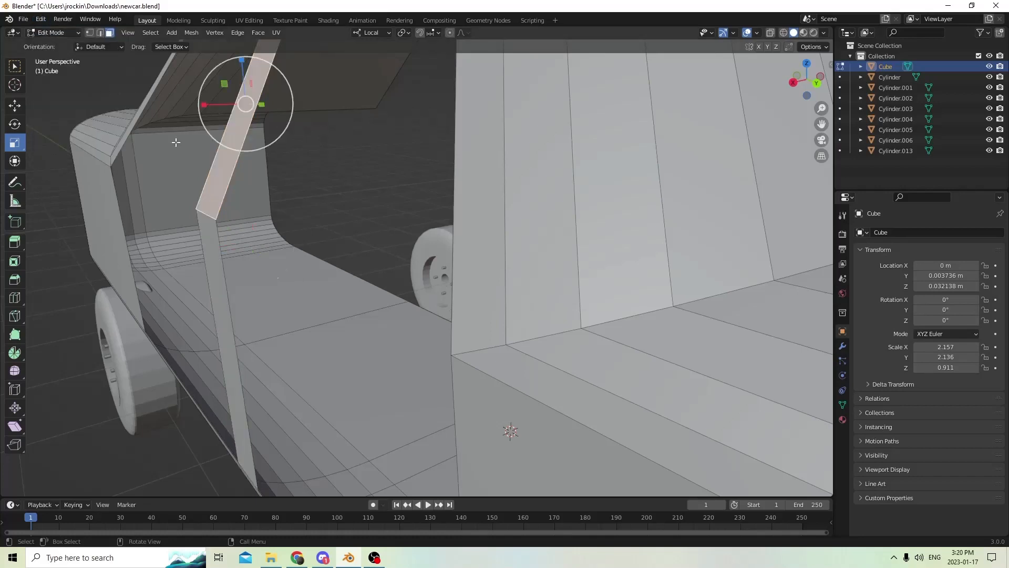
Add the lower pillar face to the selection and try to extrude both faces along their normals, cancelling the offset
shift+click(210, 250)
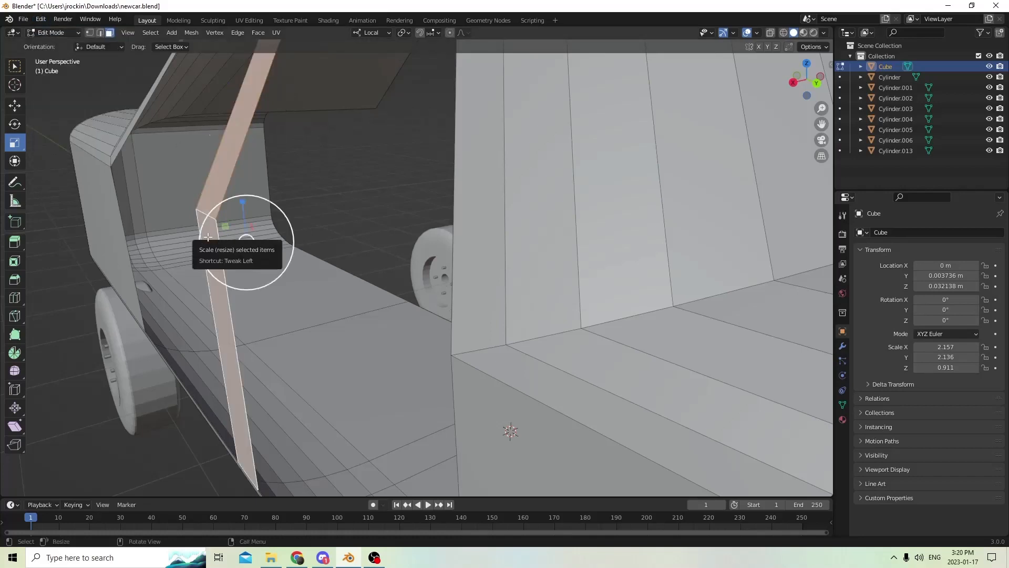
key(alt+e)
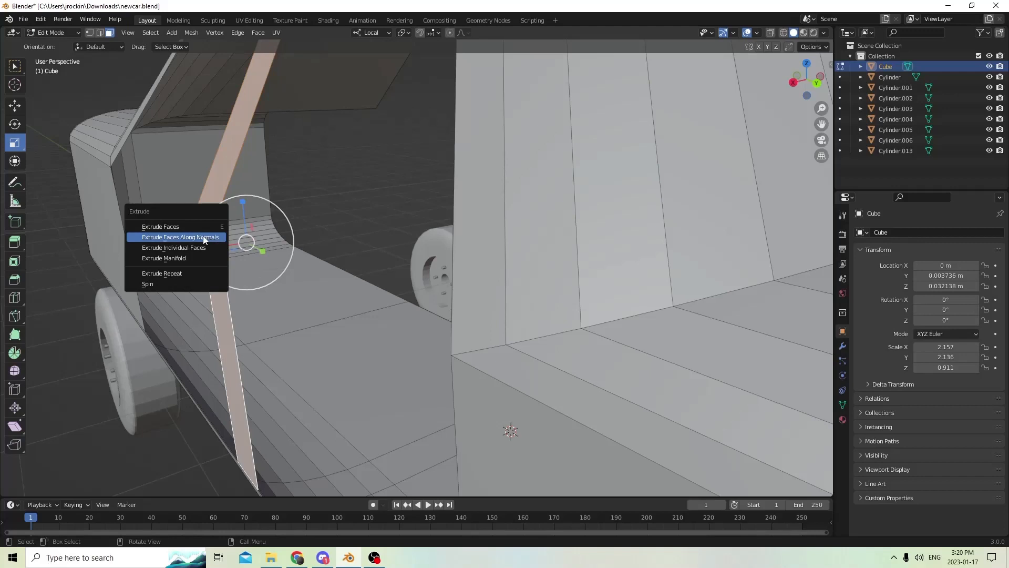
click(204, 240)
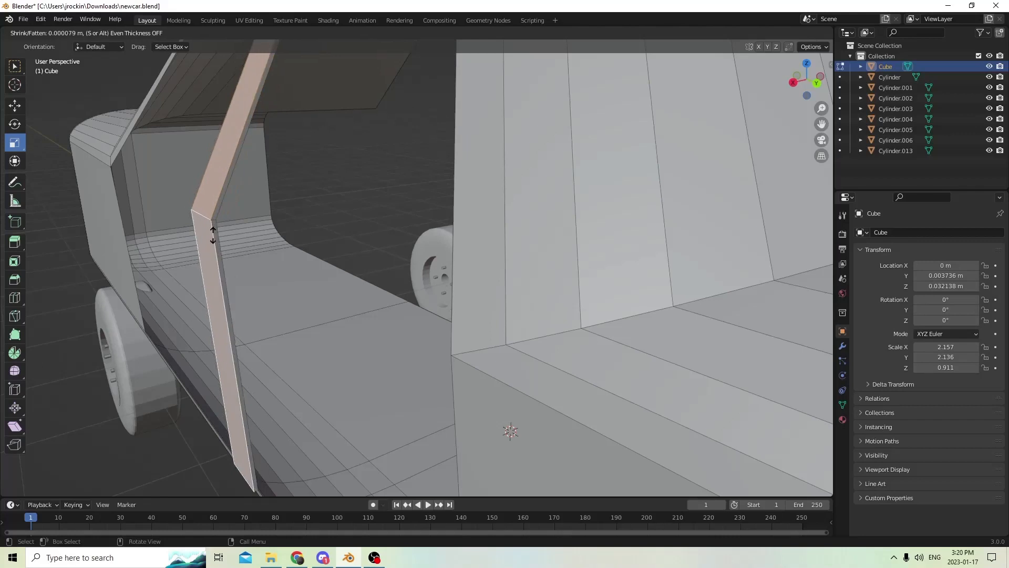
key(Escape)
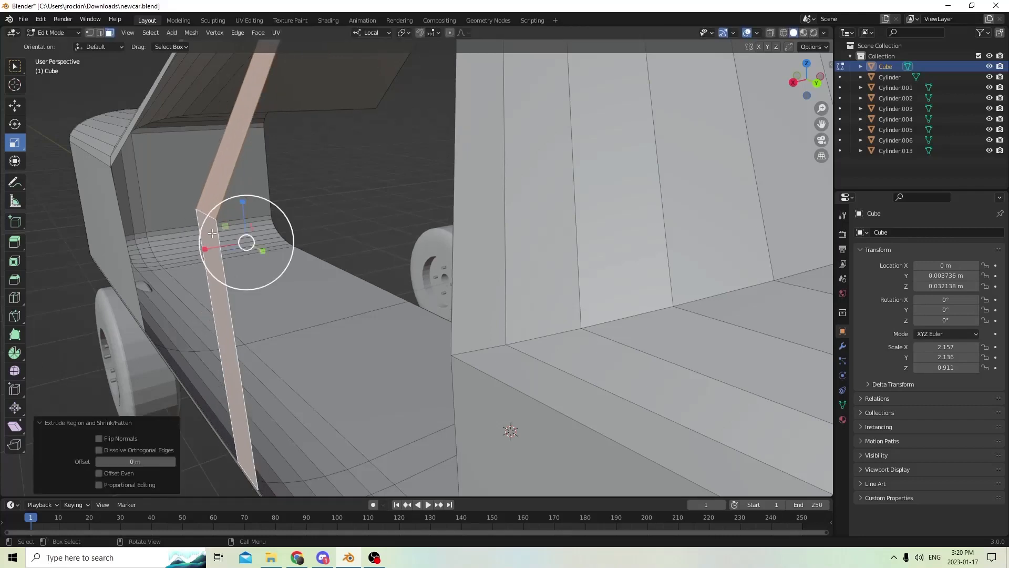
middle_drag(209, 227, 176, 211)
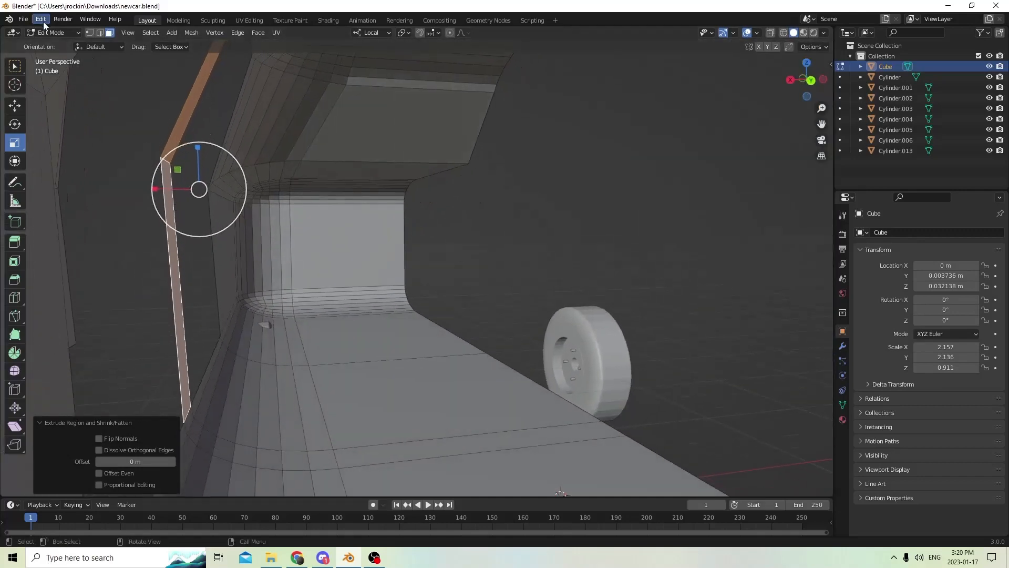
Try deleting the upper and lower faces of the pillar between the door openings, and undo the deletion
scroll(85, 97, down, 4)
middle_drag(86, 96, 111, 106)
scroll(98, 131, up, 1)
scroll(98, 103, up, 1)
scroll(97, 107, down, 2)
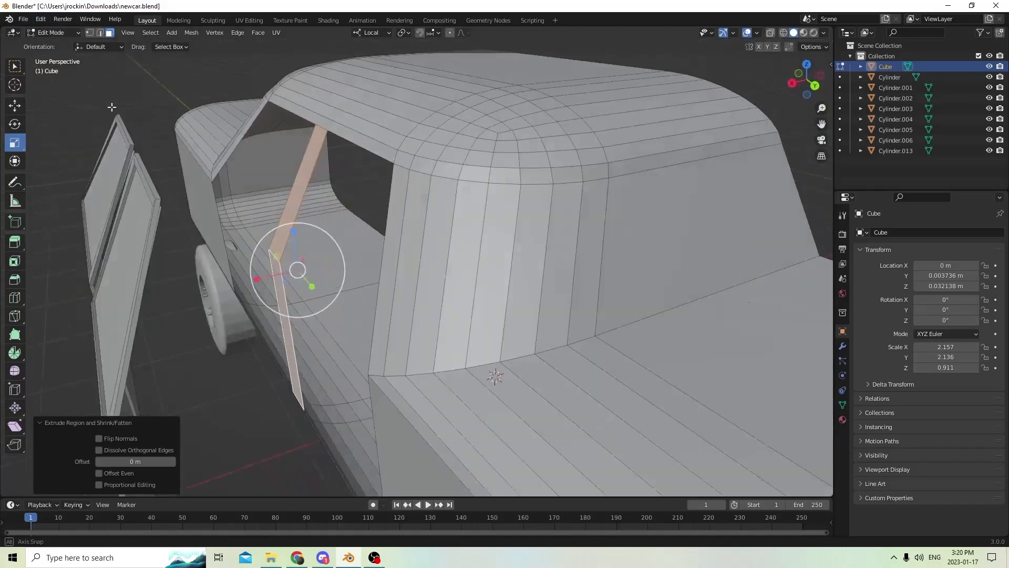
click(149, 107)
middle_drag(208, 159, 224, 157)
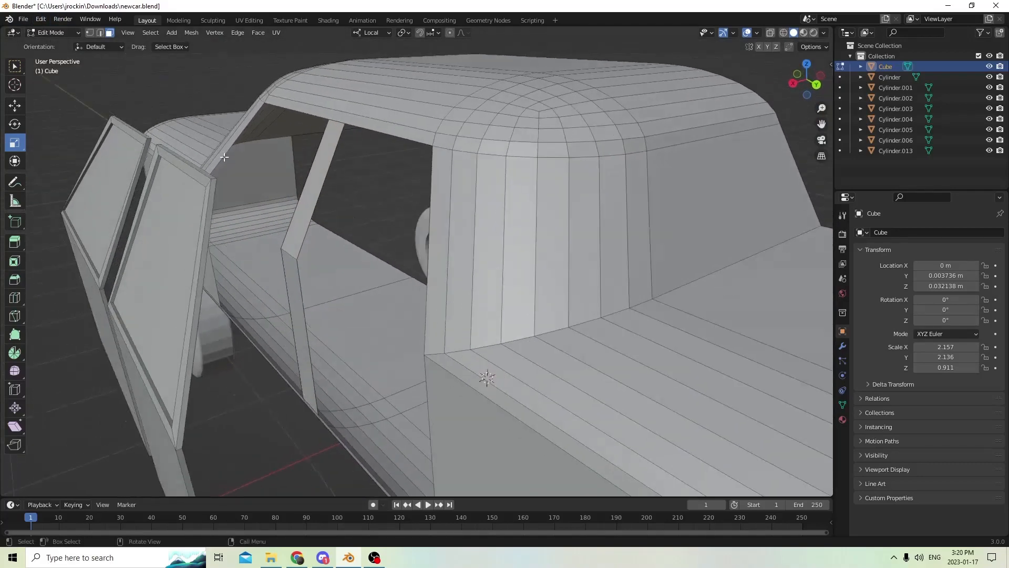
click(294, 225)
shift+click(295, 269)
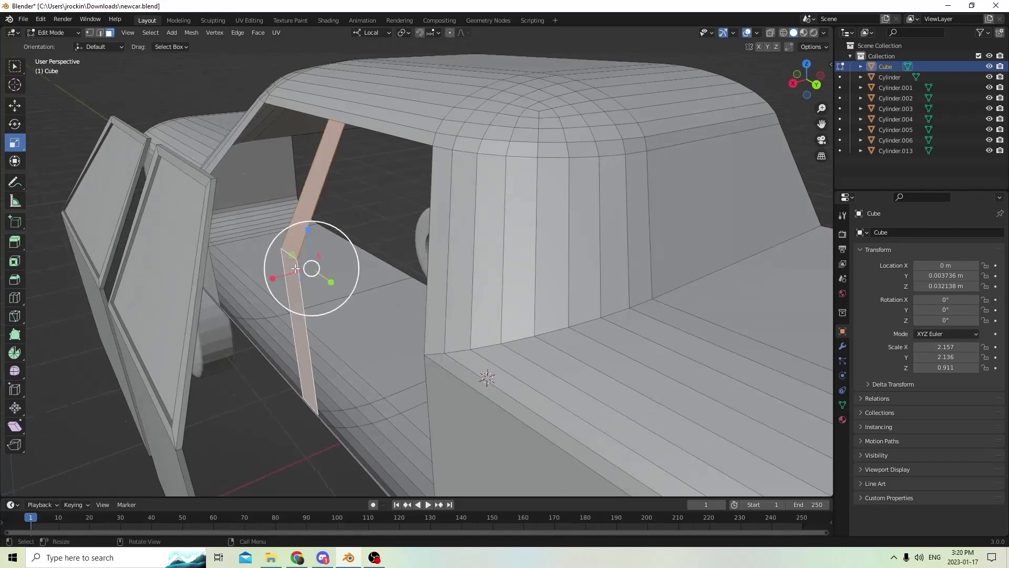
key(x)
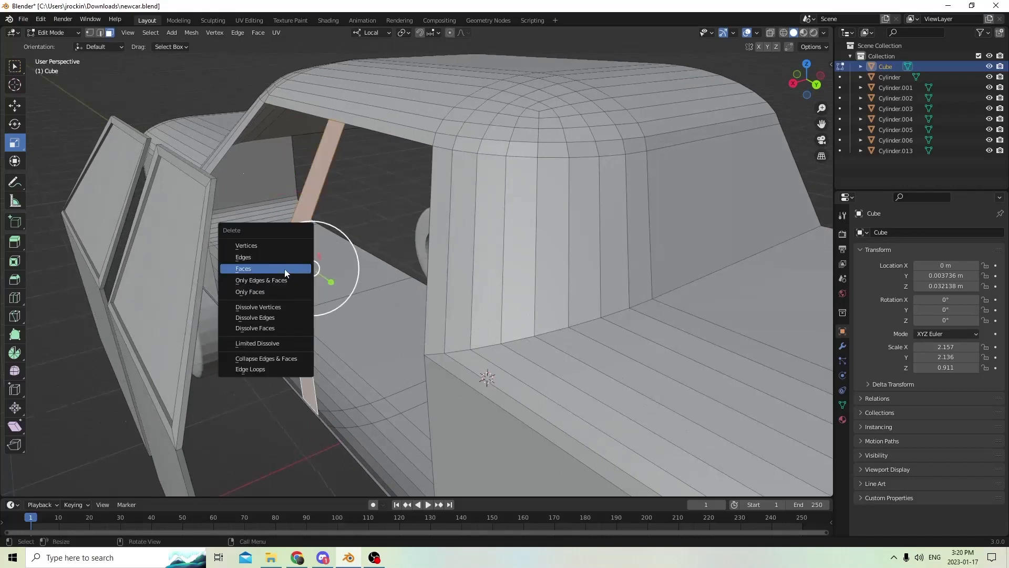
click(285, 269)
click(39, 22)
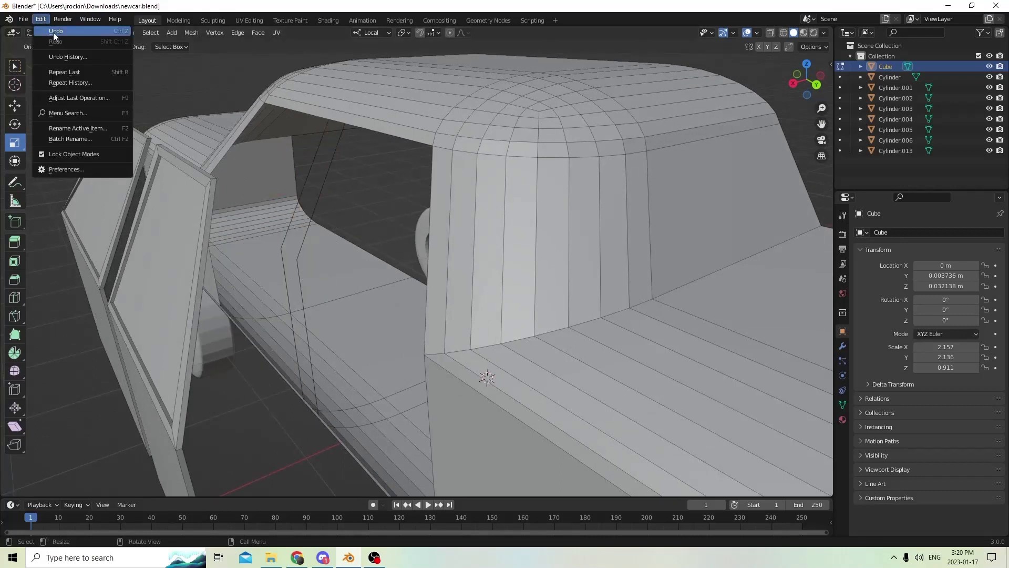
click(52, 31)
Examine the center pillar, the door openings and the detached doors from the side and along the length of the car
middle_drag(273, 158, 325, 251)
scroll(419, 170, down, 4)
scroll(549, 267, up, 5)
scroll(494, 258, down, 7)
scroll(468, 251, up, 5)
scroll(534, 255, up, 3)
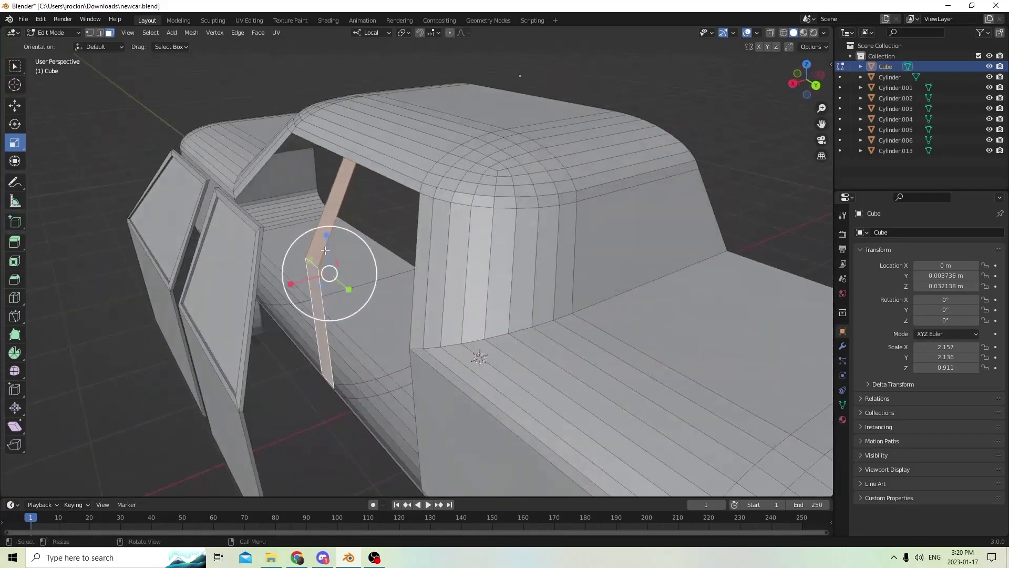
middle_drag(407, 226, 525, 205)
scroll(407, 213, up, 2)
scroll(406, 214, down, 5)
scroll(512, 227, up, 4)
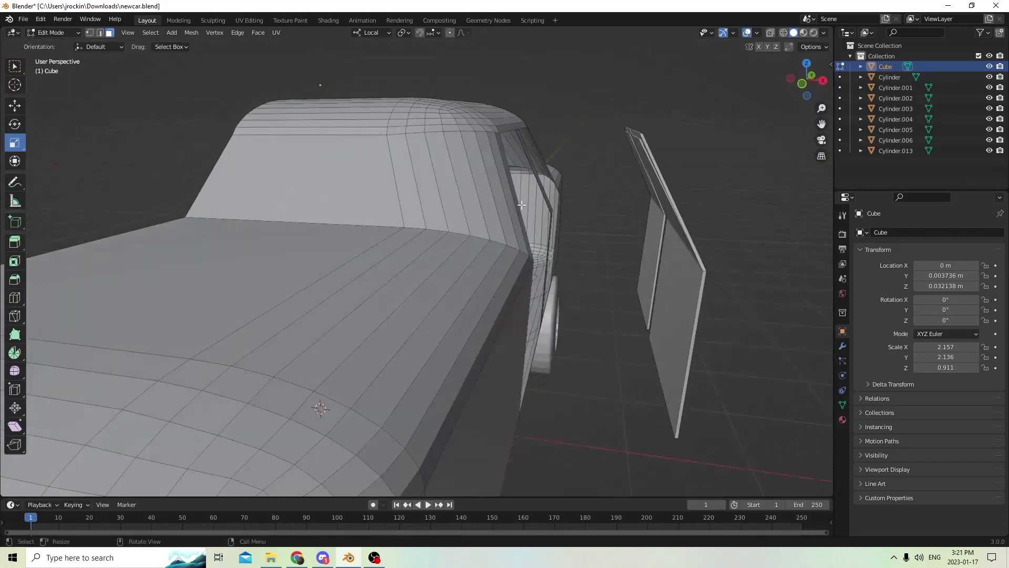